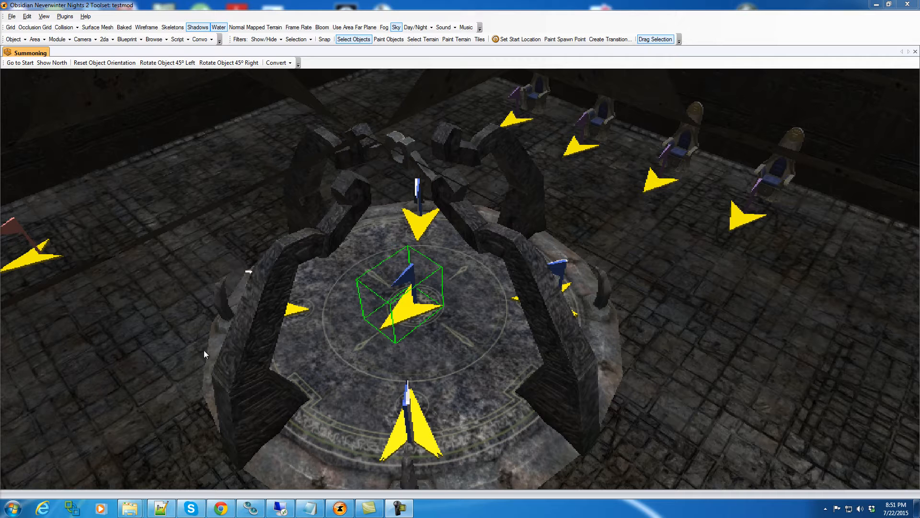
Open the properties of the demon spawn waypoint at the summoning circle's centre and copy its tag
{"action": "left_click", "coordinate": [432, 320]}
{"action": "left_click", "coordinate": [404, 312]}
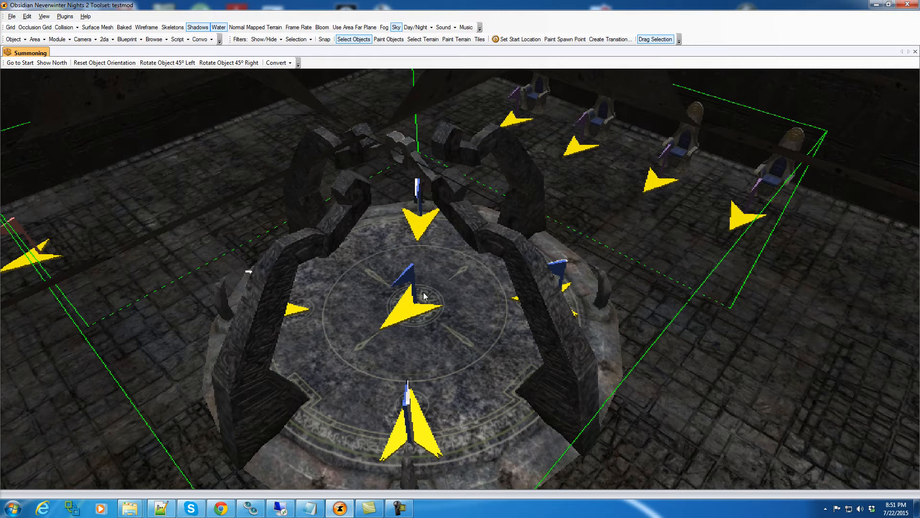
{"action": "left_click", "coordinate": [412, 281]}
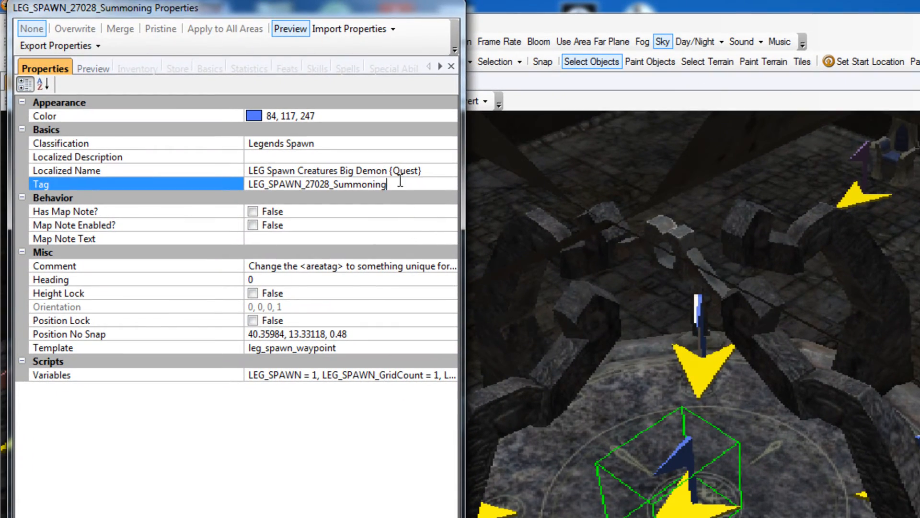
{"action": "left_click_drag", "start_coordinate": [243, 117], "coordinate": [162, 117]}
{"action": "left_click_drag", "start_coordinate": [262, 185], "coordinate": [249, 187]}
{"action": "key", "text": "ctrl+c"}
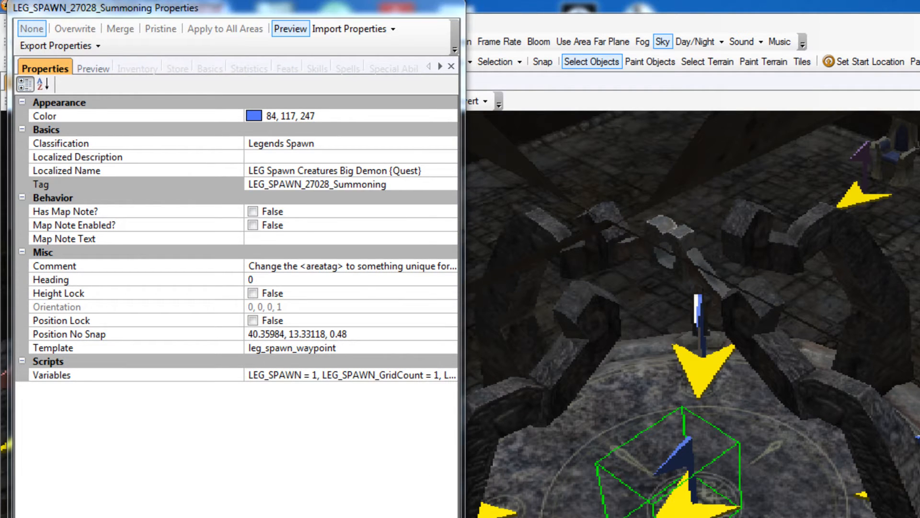
Switch to Notepad and add the heading "Demon Spawn Point" below the Priests AI notes, with the copied tag LEG_SPAWN_27028_Summoning underneath
{"action": "key", "text": "alt+Tab"}
{"action": "left_click_drag", "start_coordinate": [796, 128], "coordinate": [577, 126]}
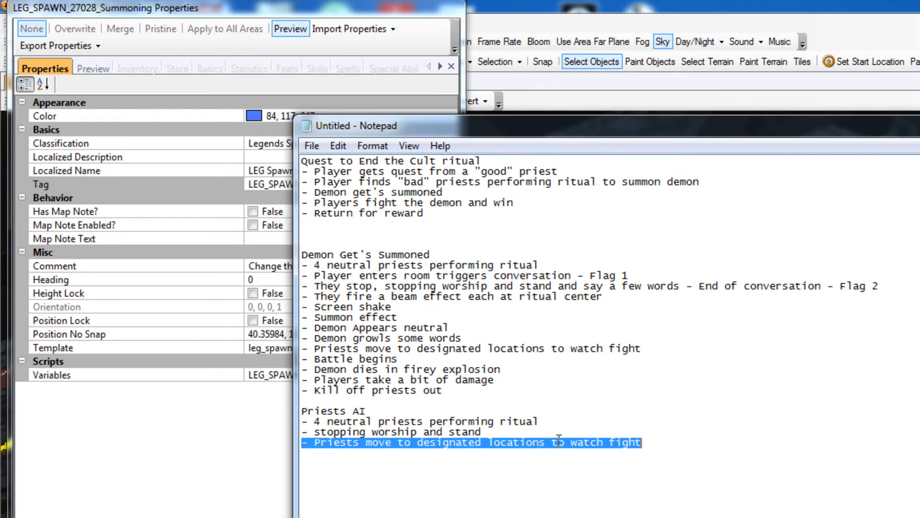
{"action": "left_click", "coordinate": [642, 514]}
{"action": "key", "text": "Return"}
{"action": "key", "text": "Return"}
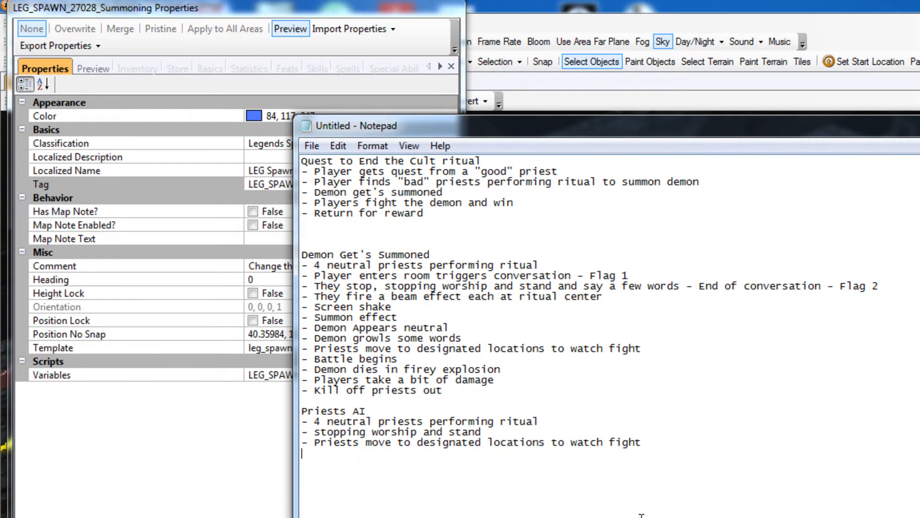
{"action": "type", "text": "Demon Spawn Pioi"}
{"action": "key", "text": "BackSpace"}
{"action": "key", "text": "BackSpace"}
{"action": "key", "text": "BackSpace"}
{"action": "type", "text": "oint"}
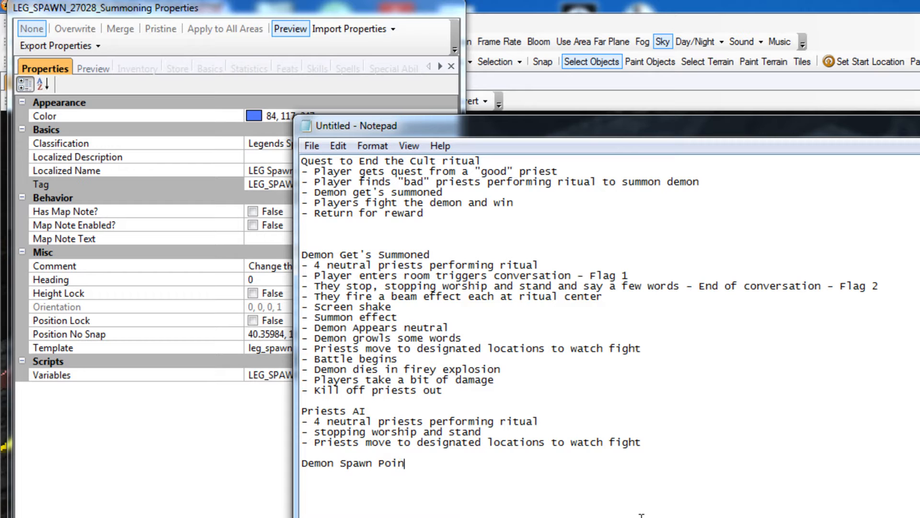
{"action": "key", "text": "Return"}
{"action": "key", "text": "ctrl+v"}
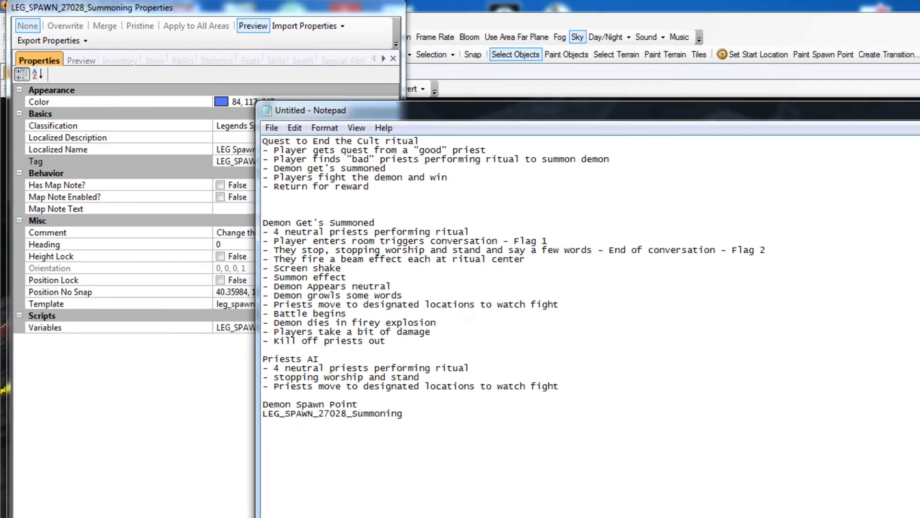
Put the Notepad notes away and move the waypoint's properties window clear of the area view
{"action": "left_click", "coordinate": [882, 90]}
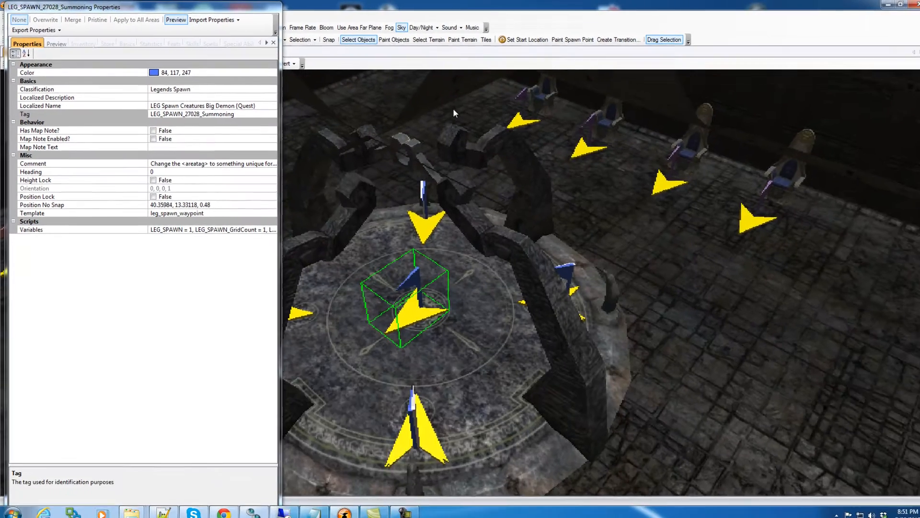
{"action": "left_click", "coordinate": [163, 8]}
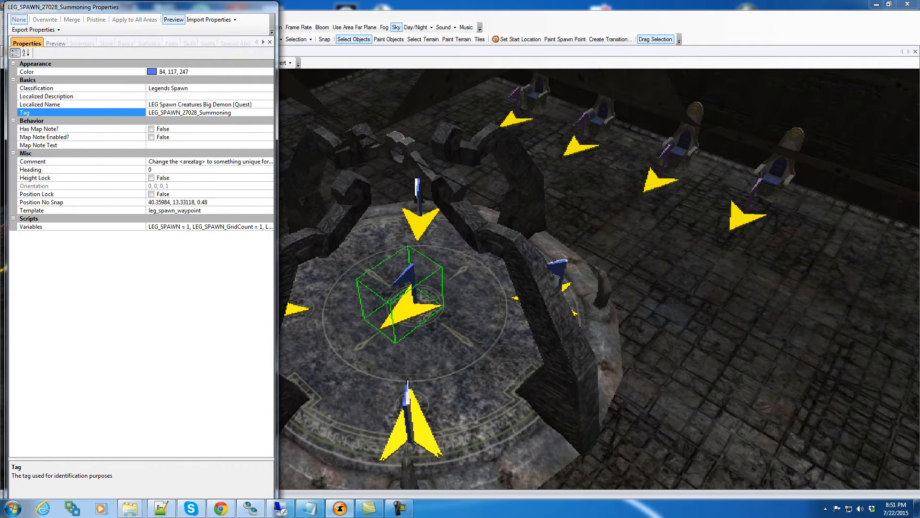
{"action": "left_click_drag", "start_coordinate": [163, 9], "coordinate": [919, 144]}
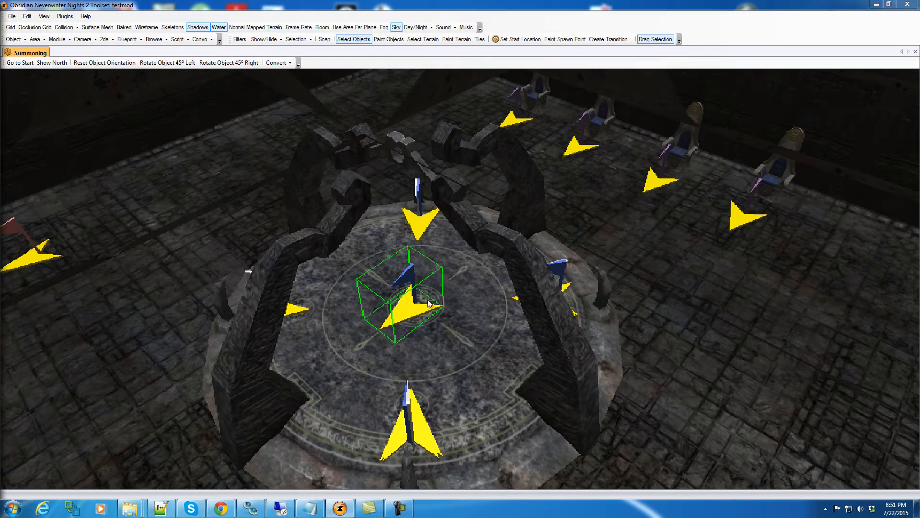
Place a red-flag waypoint on the open floor across the summoning circle from the row of thrones, then deselect it
{"action": "left_click", "coordinate": [139, 398]}
{"action": "scroll", "coordinate": [166, 417], "scroll_direction": "down", "scroll_amount": 5}
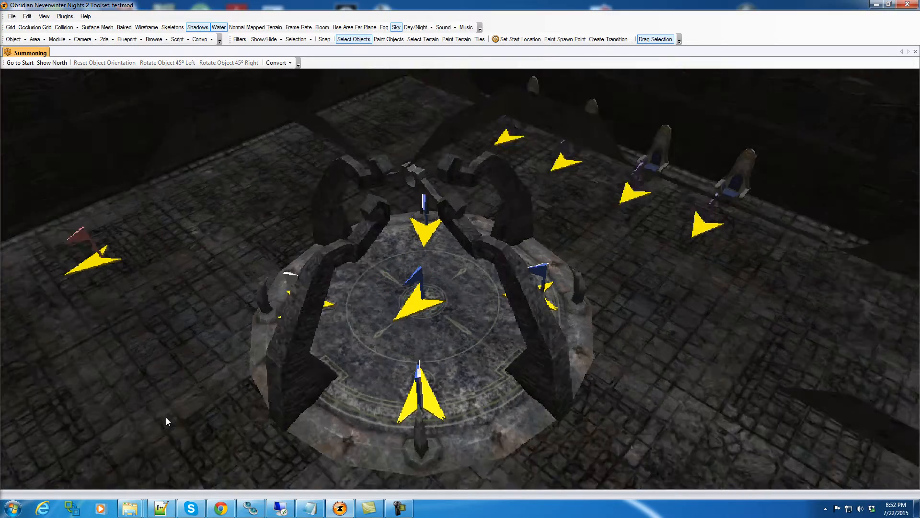
{"action": "middle_click_drag", "start_coordinate": [166, 417], "coordinate": [419, 382]}
{"action": "scroll", "coordinate": [300, 415], "scroll_direction": "down", "scroll_amount": 3}
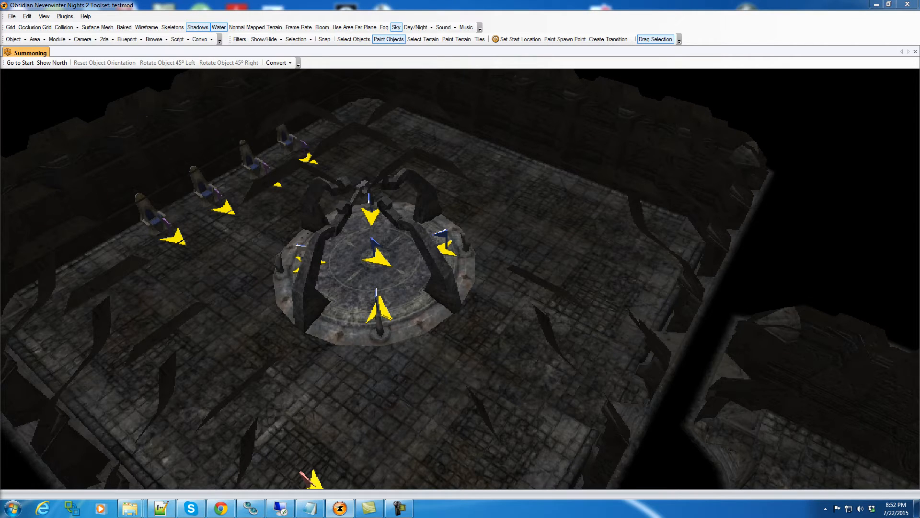
{"action": "left_click", "coordinate": [535, 231]}
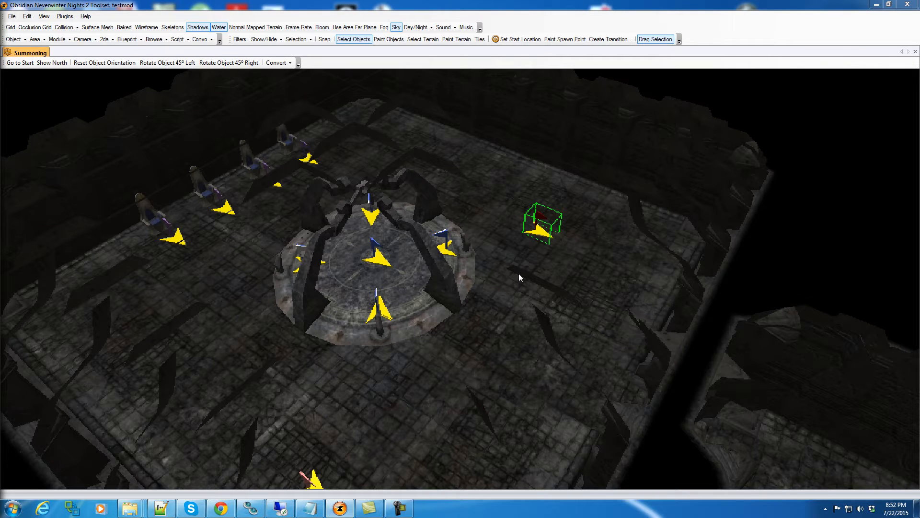
{"action": "left_click", "coordinate": [519, 286]}
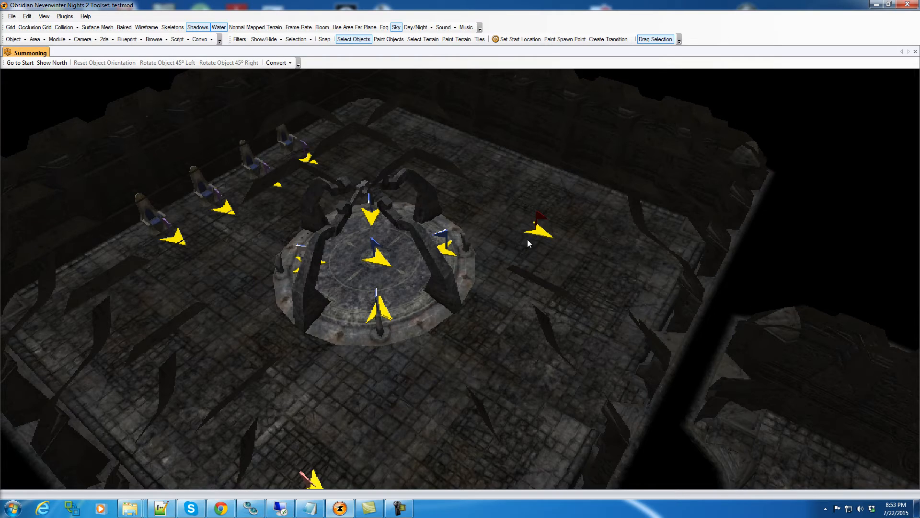
Review the Notepad lines about the four neutral priests and the room-entry conversation that uses Flag 1
{"action": "middle_click_drag", "start_coordinate": [527, 239], "coordinate": [503, 248]}
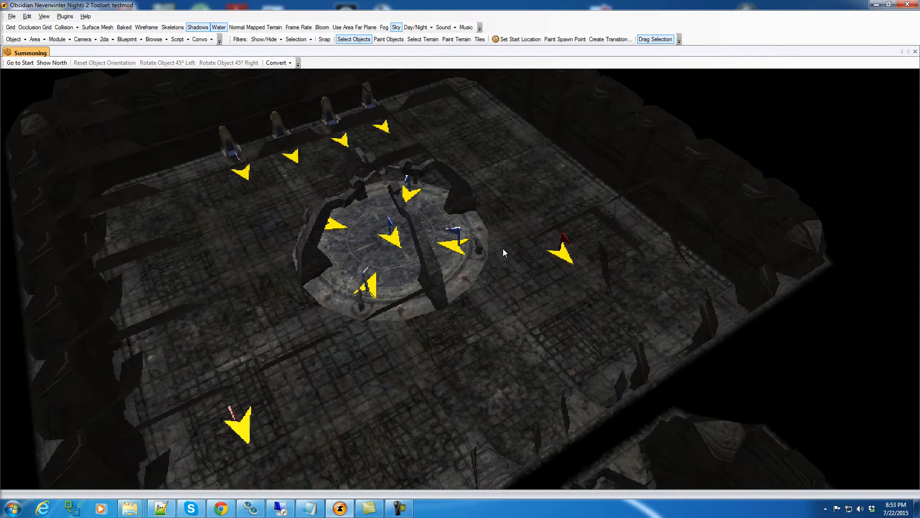
{"action": "left_click", "coordinate": [310, 508]}
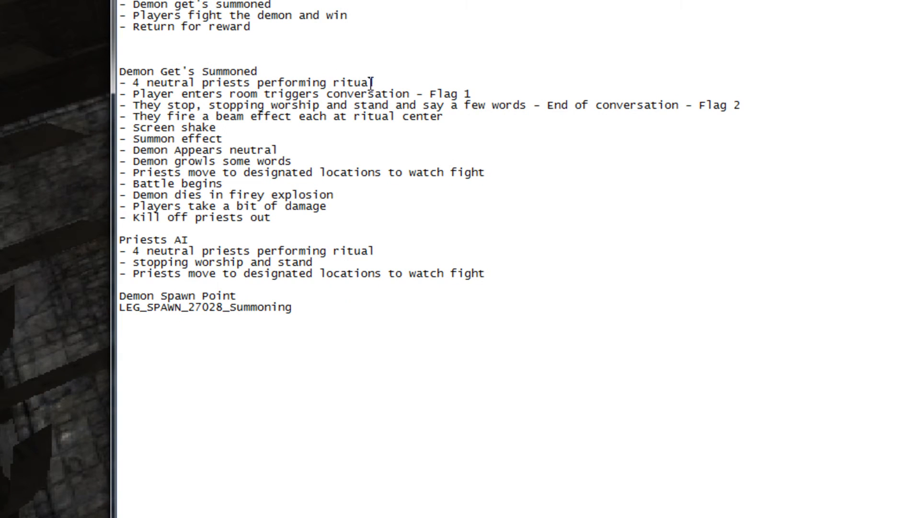
{"action": "left_click_drag", "start_coordinate": [375, 82], "coordinate": [121, 82]}
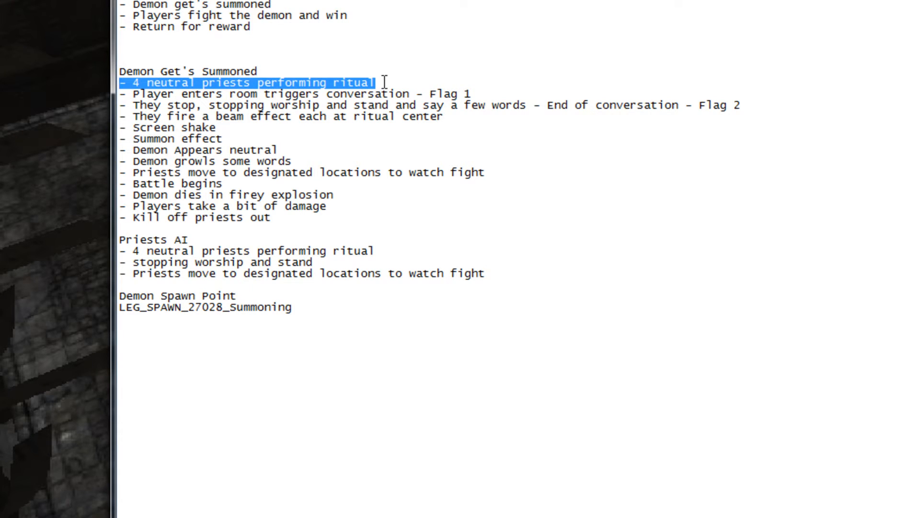
{"action": "left_click_drag", "start_coordinate": [474, 94], "coordinate": [121, 95]}
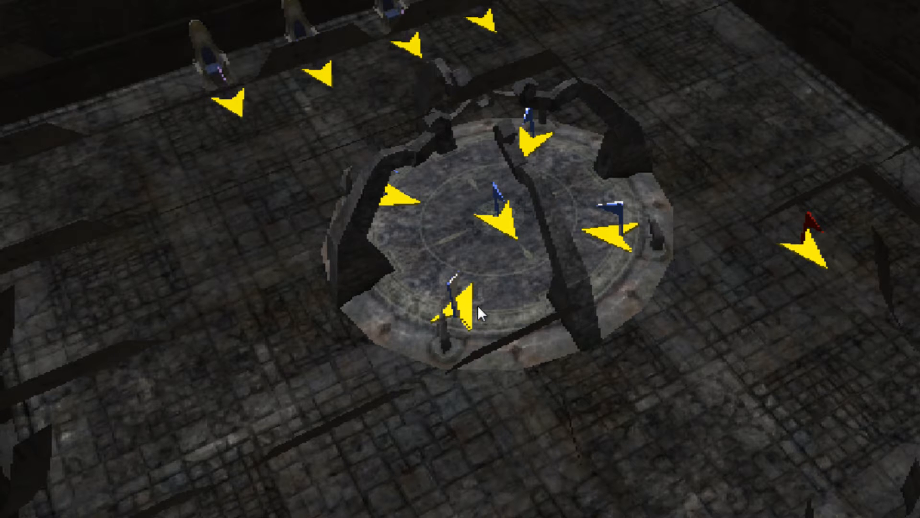
Choose the Flag Trigger blueprint from the module's trigger blueprints under Legends Quest, Special Effects
{"action": "middle_click_drag", "start_coordinate": [624, 307], "coordinate": [589, 330]}
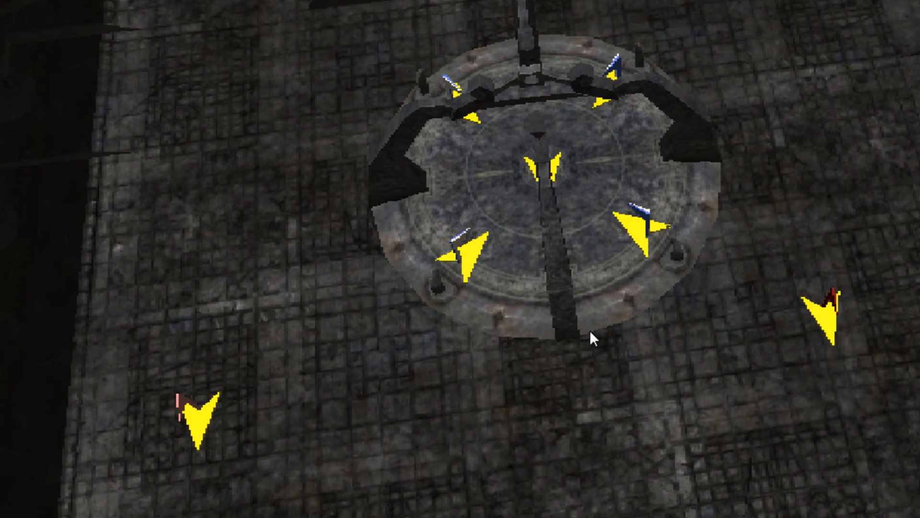
{"action": "left_click_drag", "start_coordinate": [590, 331], "coordinate": [631, 339], "text": "ctrl"}
{"action": "middle_click_drag", "start_coordinate": [631, 339], "coordinate": [707, 335]}
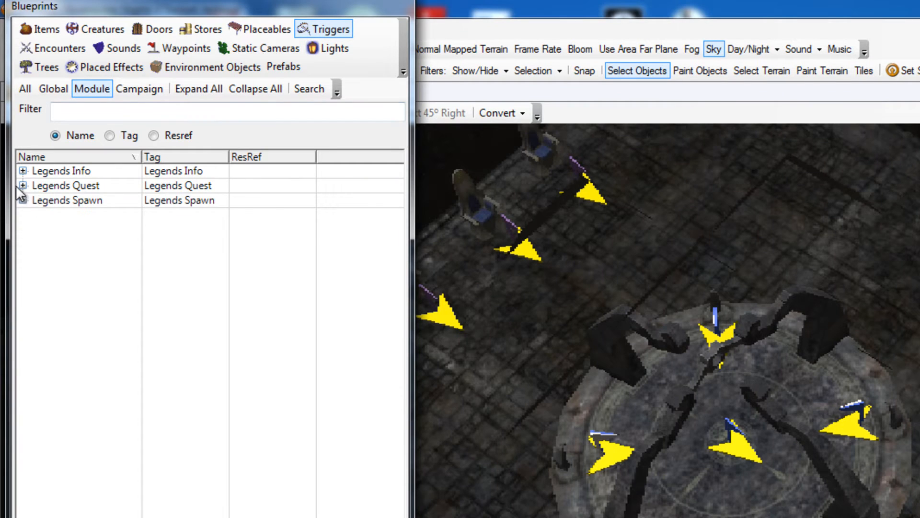
{"action": "left_click", "coordinate": [22, 185]}
{"action": "left_click", "coordinate": [35, 199]}
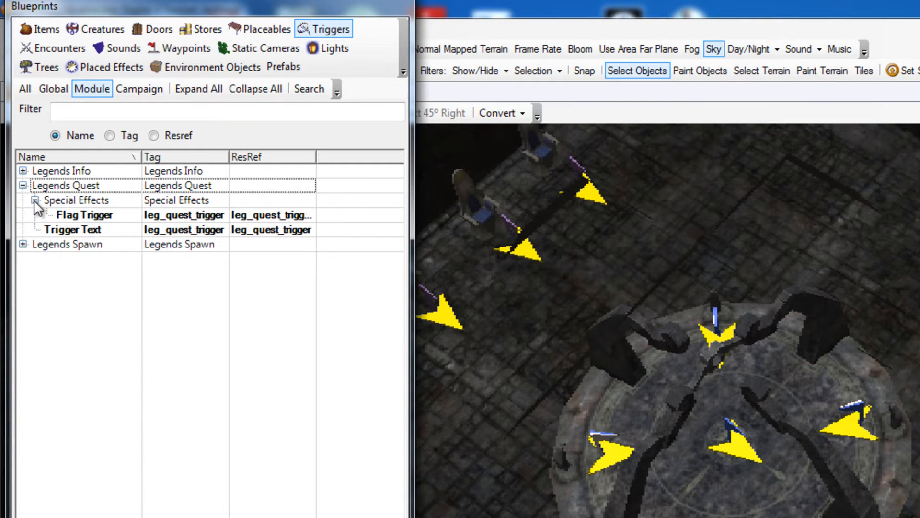
{"action": "left_click", "coordinate": [86, 216]}
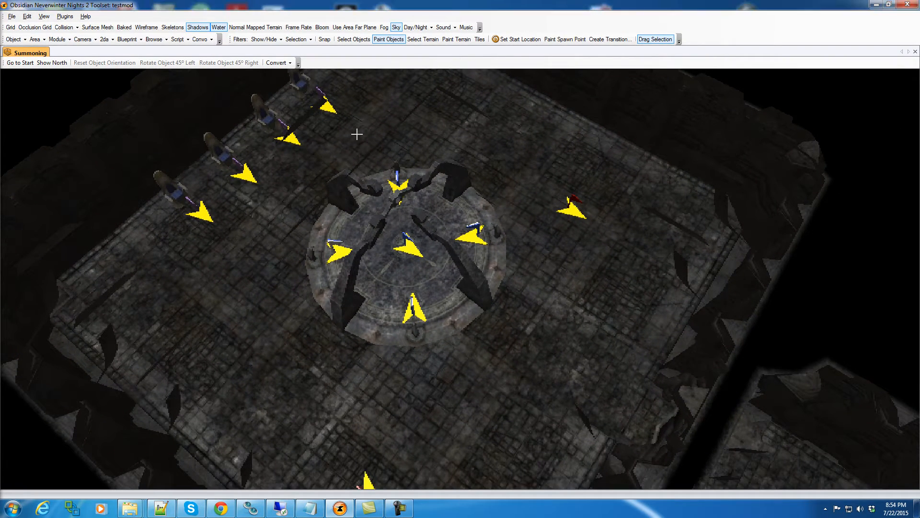
Draw a closed nine-sided flag trigger polygon around the summoning circle and select the finished trigger
{"action": "left_click", "coordinate": [398, 145]}
{"action": "left_click", "coordinate": [486, 164]}
{"action": "left_click", "coordinate": [541, 237]}
{"action": "left_click", "coordinate": [527, 309]}
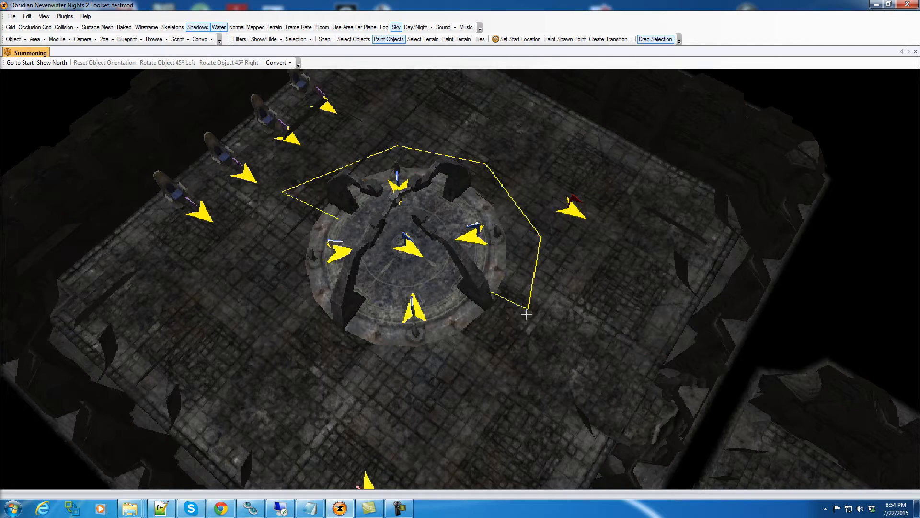
{"action": "left_click", "coordinate": [451, 367]}
{"action": "left_click", "coordinate": [338, 381]}
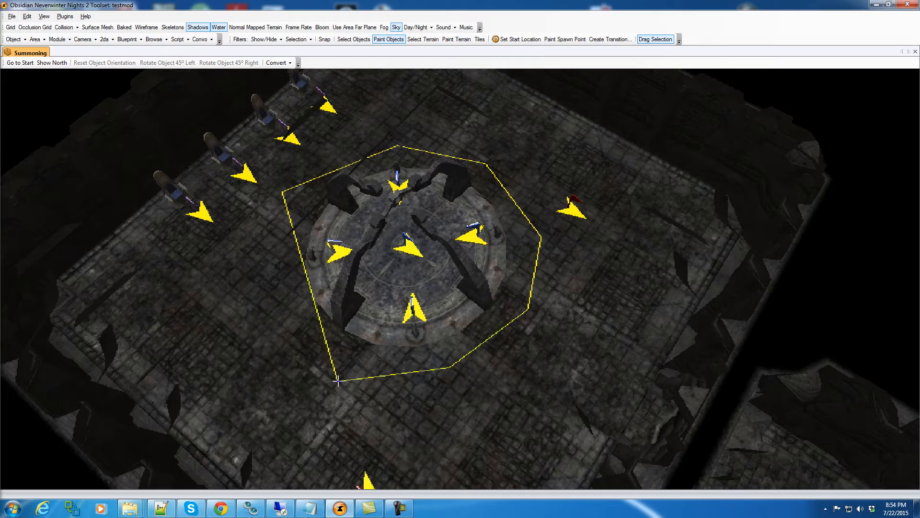
{"action": "left_click", "coordinate": [299, 347]}
{"action": "left_click", "coordinate": [261, 266]}
{"action": "key", "text": "Escape"}
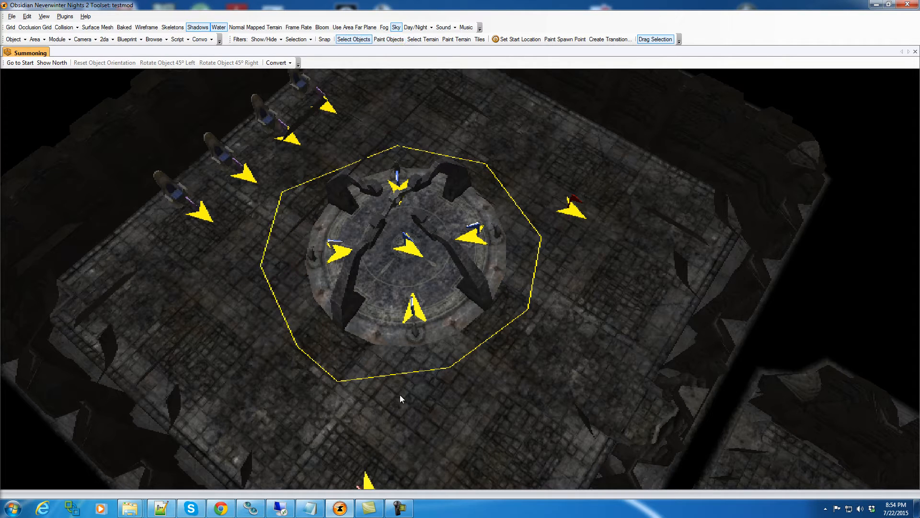
{"action": "left_click", "coordinate": [412, 362]}
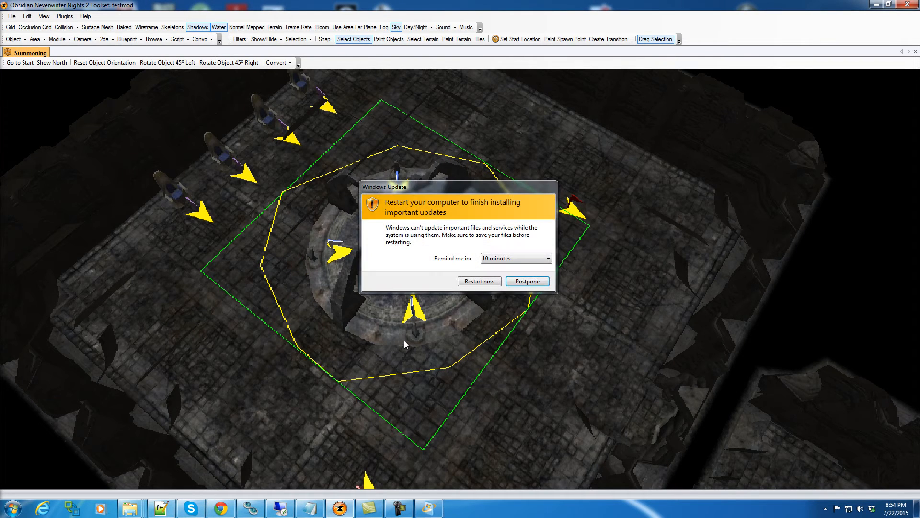
Postpone the Windows Update restart reminder by 4 hours
{"action": "left_click", "coordinate": [541, 259]}
{"action": "left_click", "coordinate": [536, 286]}
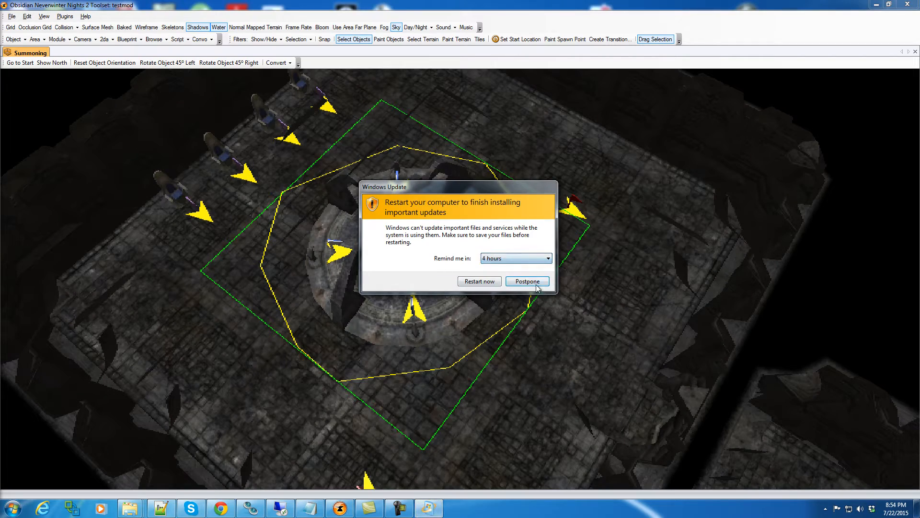
{"action": "left_click", "coordinate": [530, 282]}
Use the Legends SE Plugin to set Flag 1 on the selected trigger instance, then deselect the trigger
{"action": "mouse_move", "coordinate": [542, 332]}
{"action": "middle_mouse_down"}
{"action": "mouse_move", "coordinate": [517, 328]}
{"action": "mouse_move", "coordinate": [524, 328]}
{"action": "middle_mouse_up"}
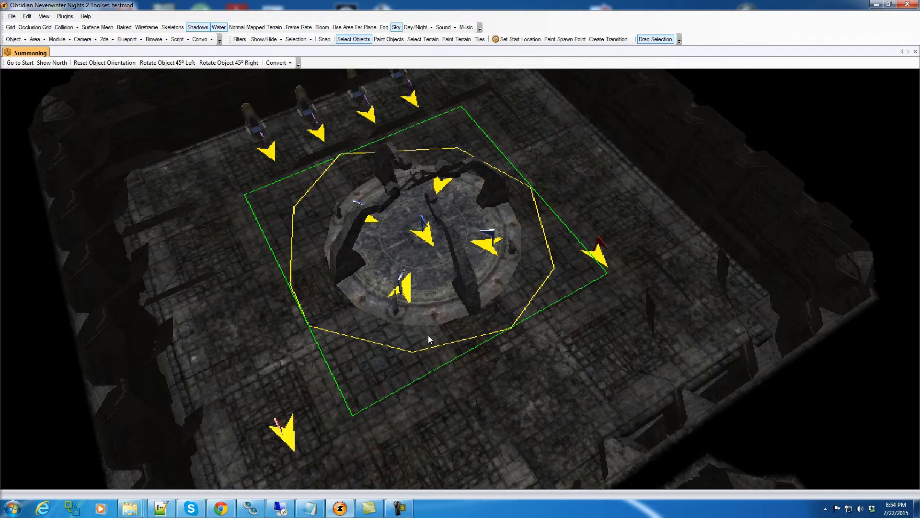
{"action": "left_click", "coordinate": [66, 17]}
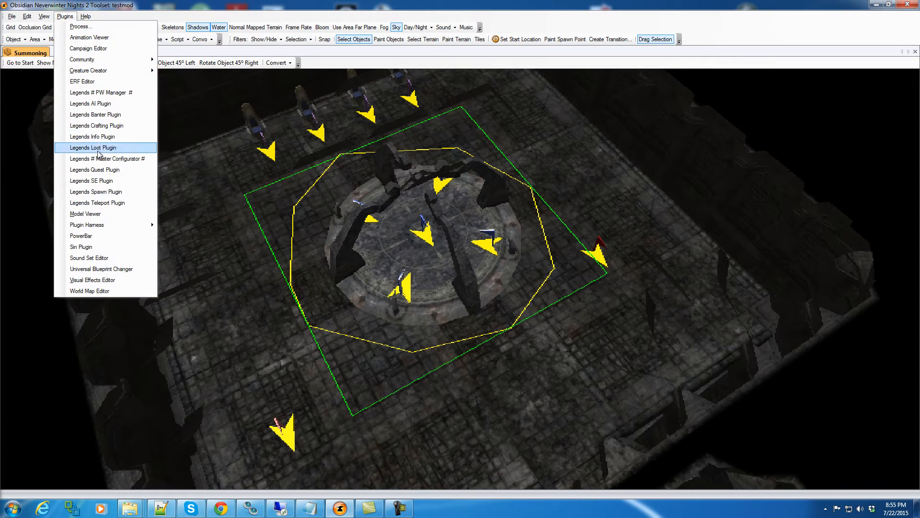
{"action": "left_click", "coordinate": [91, 181]}
{"action": "left_click", "coordinate": [272, 156]}
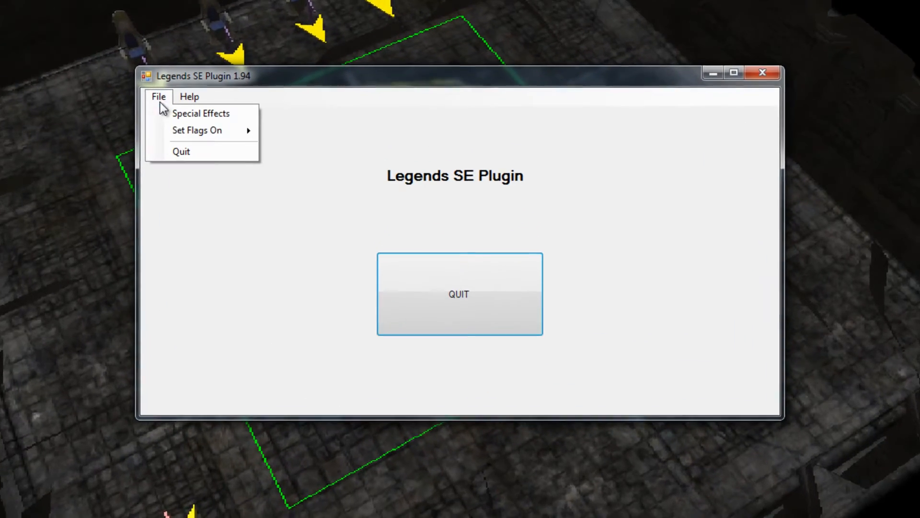
{"action": "mouse_move", "coordinate": [201, 130]}
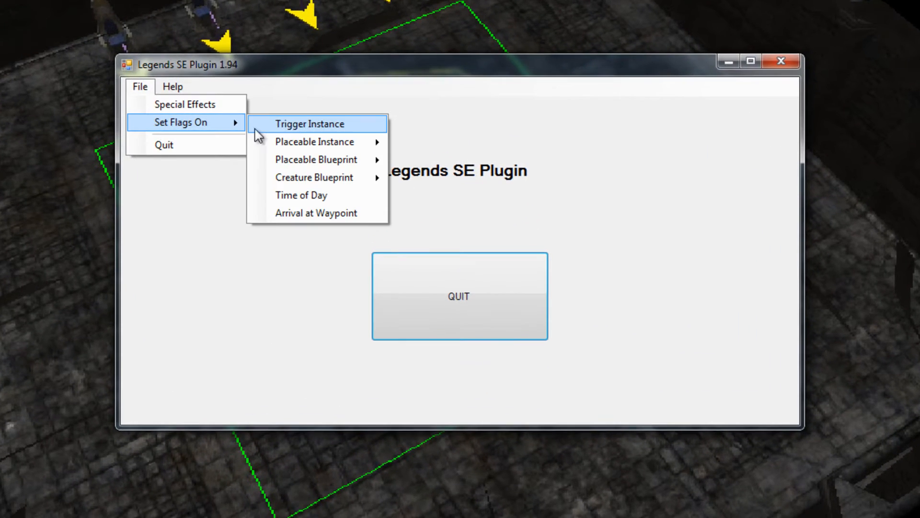
{"action": "left_click", "coordinate": [299, 131]}
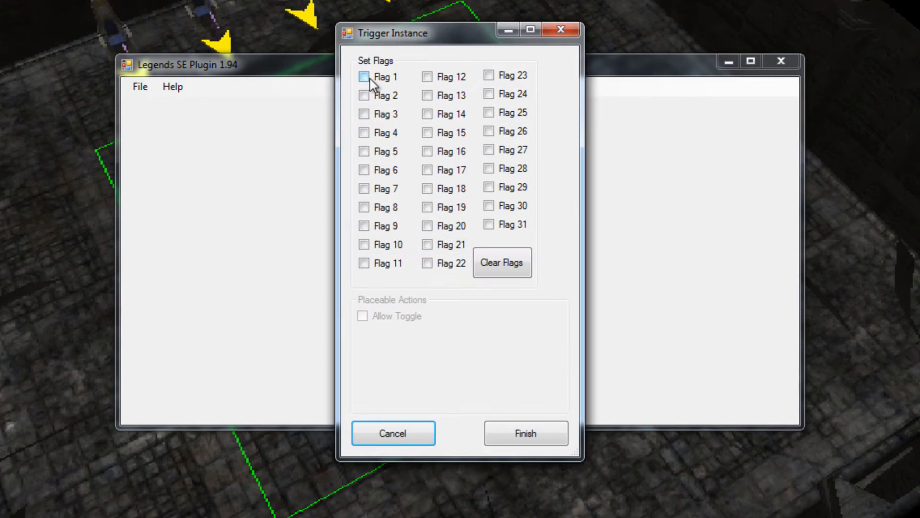
{"action": "left_click", "coordinate": [364, 76]}
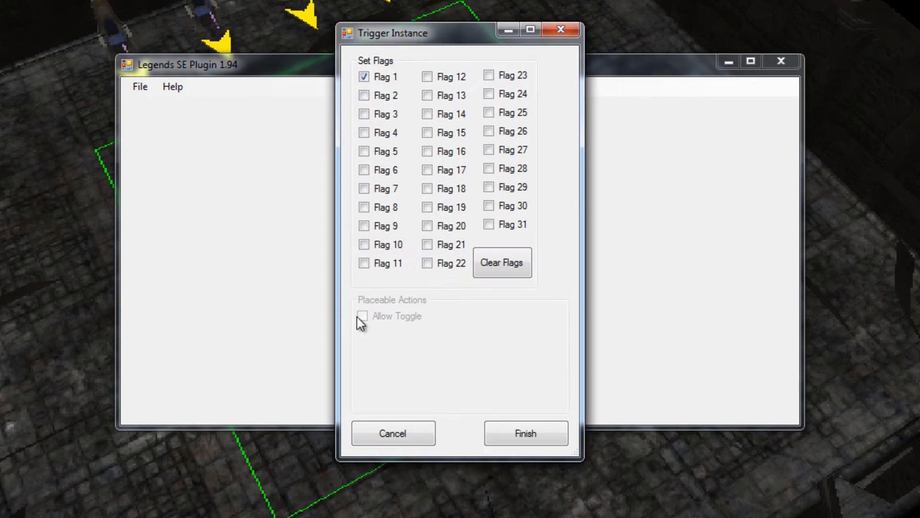
{"action": "left_click", "coordinate": [526, 433]}
{"action": "left_click", "coordinate": [476, 283]}
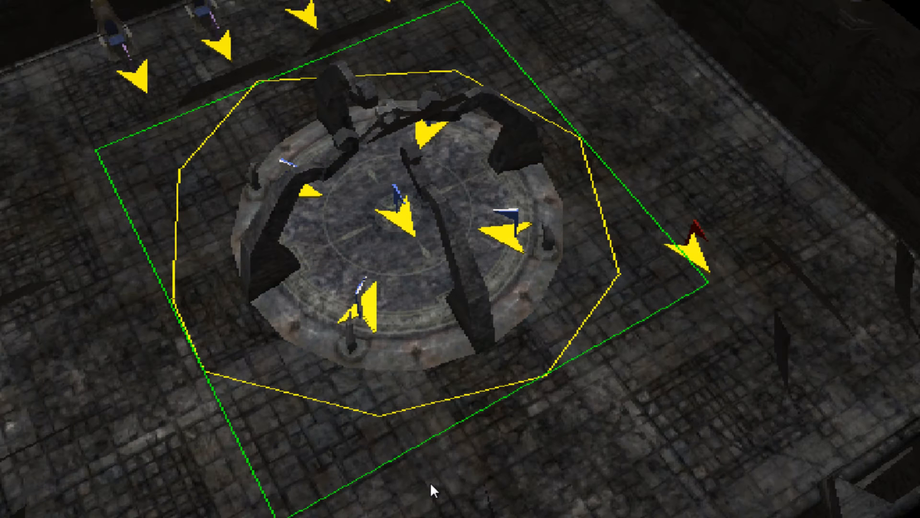
{"action": "left_click", "coordinate": [430, 483]}
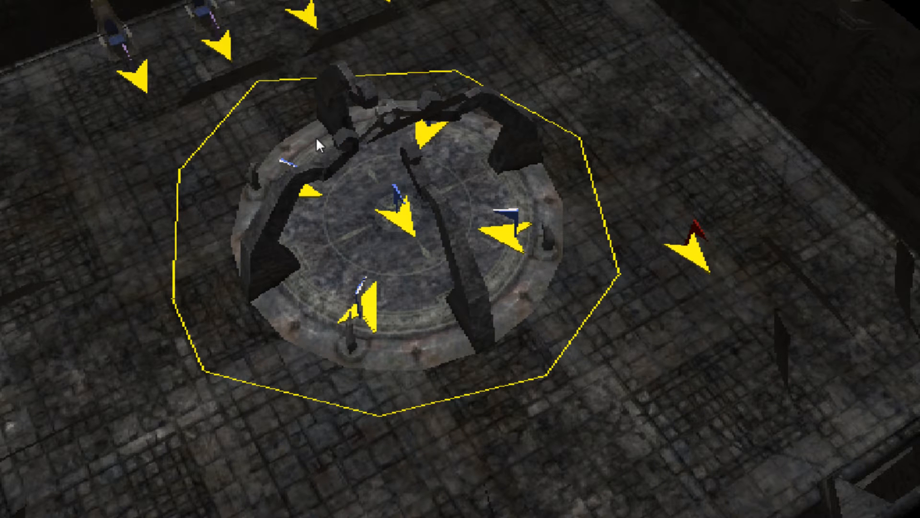
Create a new conversation named "priests" with the player frozen while talking, and open it
{"action": "right_click", "coordinate": [7, 1]}
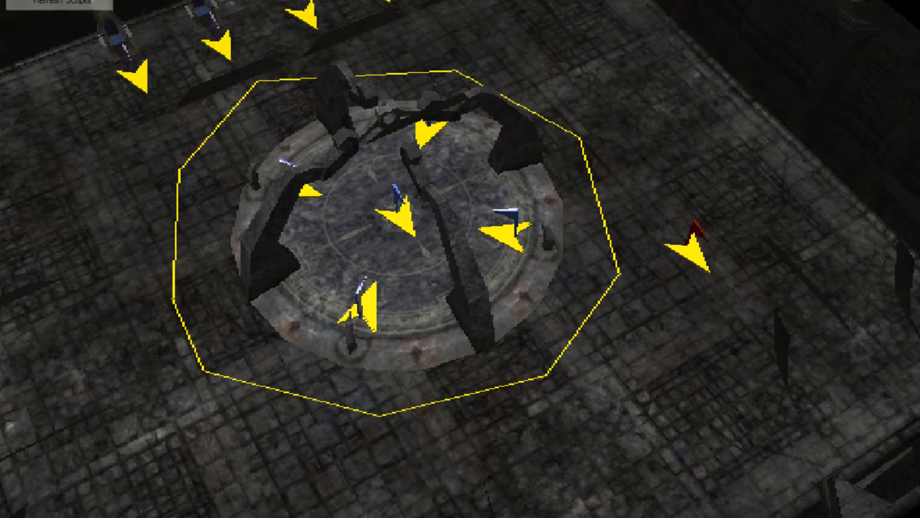
{"action": "left_click", "coordinate": [29, 2]}
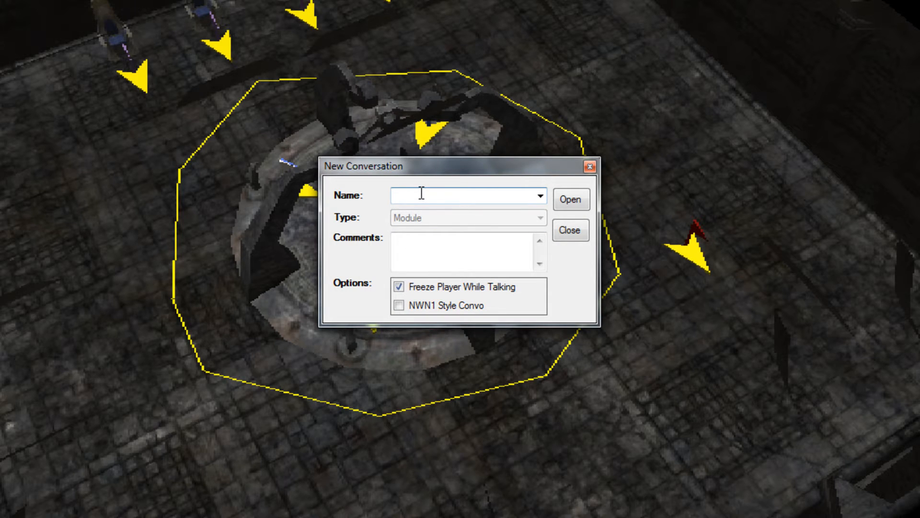
{"action": "type", "text": "priests"}
{"action": "left_click", "coordinate": [566, 202]}
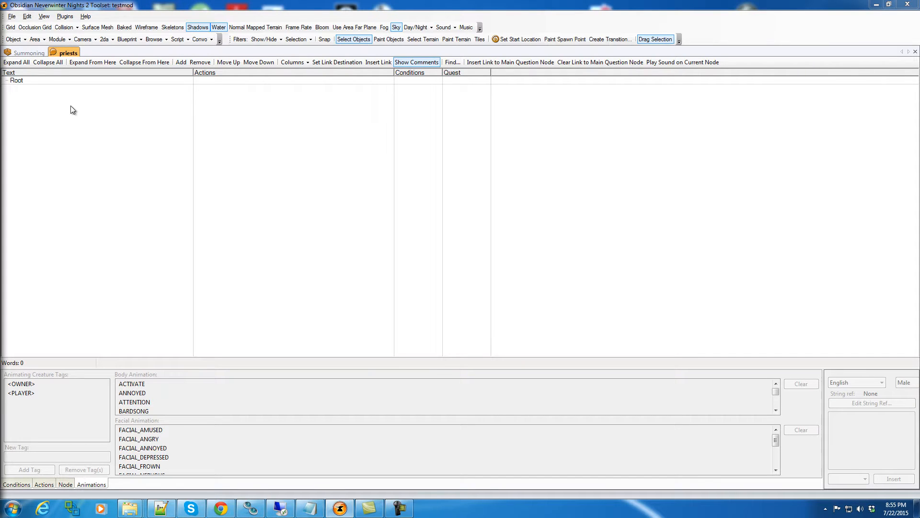
Add the NPC greeting "Who are you?!" under the conversation's Root
{"action": "right_click", "coordinate": [26, 80]}
{"action": "left_click", "coordinate": [50, 177]}
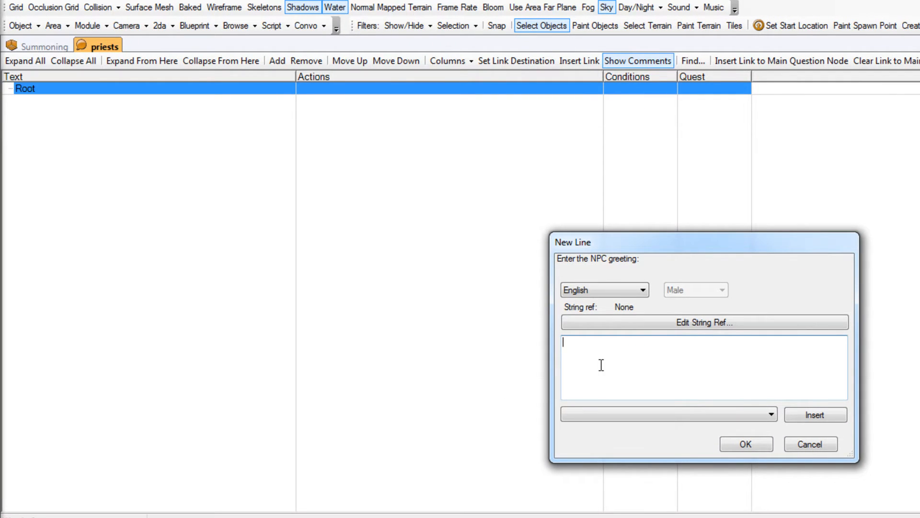
{"action": "type", "text": "Who are you?!"}
{"action": "left_click", "coordinate": [727, 449]}
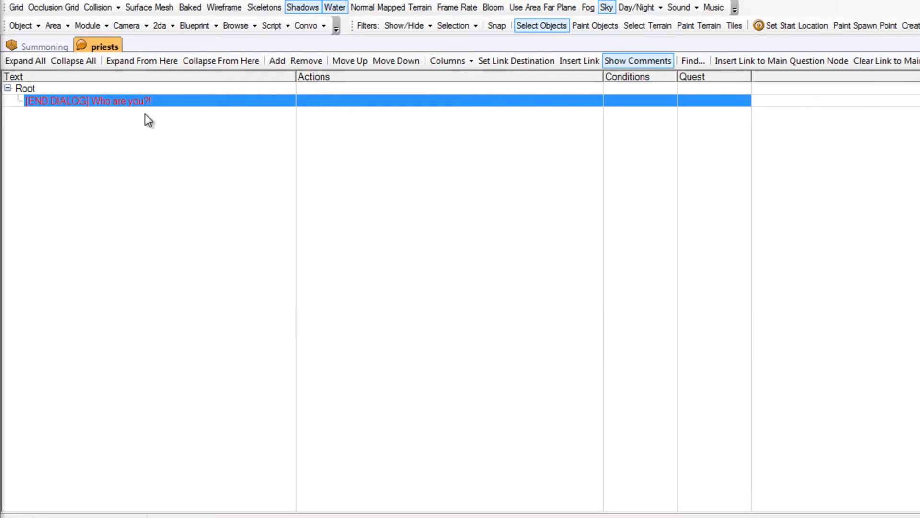
Add an empty player reply under the "Who are you?!" line
{"action": "right_click", "coordinate": [138, 102]}
{"action": "left_click", "coordinate": [182, 251]}
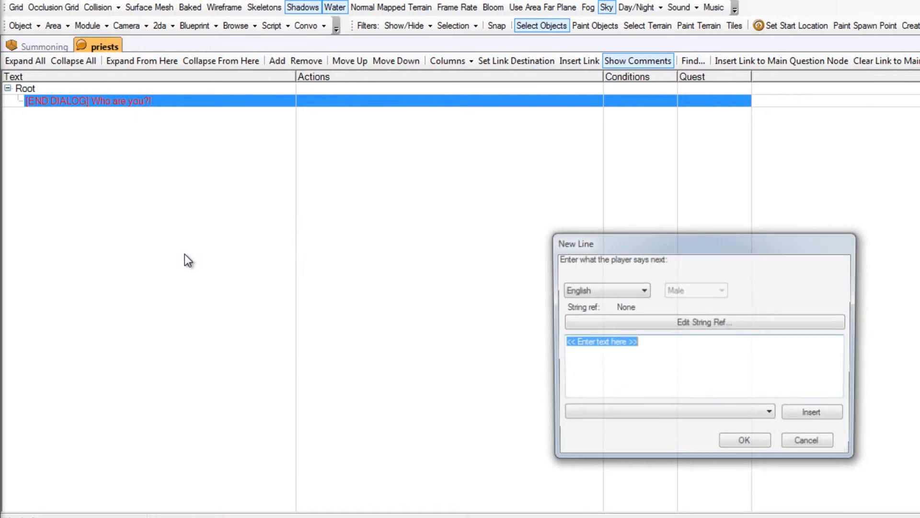
{"action": "key", "text": "Delete"}
{"action": "left_click", "coordinate": [741, 440]}
Add the NPC line "What are you doing here?" under the empty player reply
{"action": "right_click", "coordinate": [96, 114]}
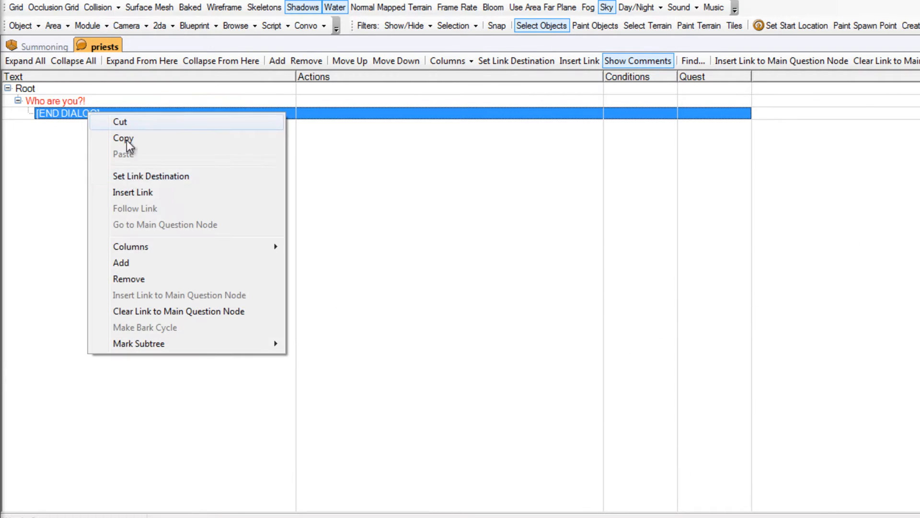
{"action": "left_click", "coordinate": [134, 263]}
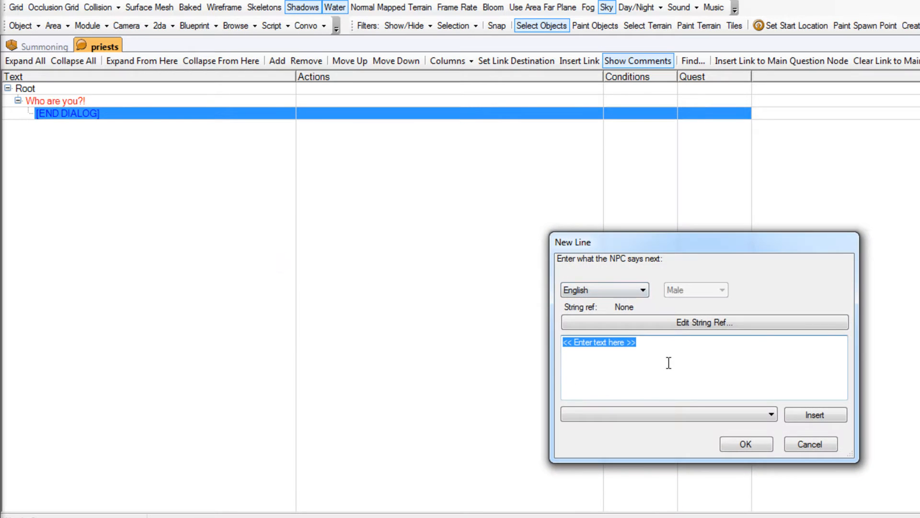
{"action": "type", "text": "What are yuo do"}
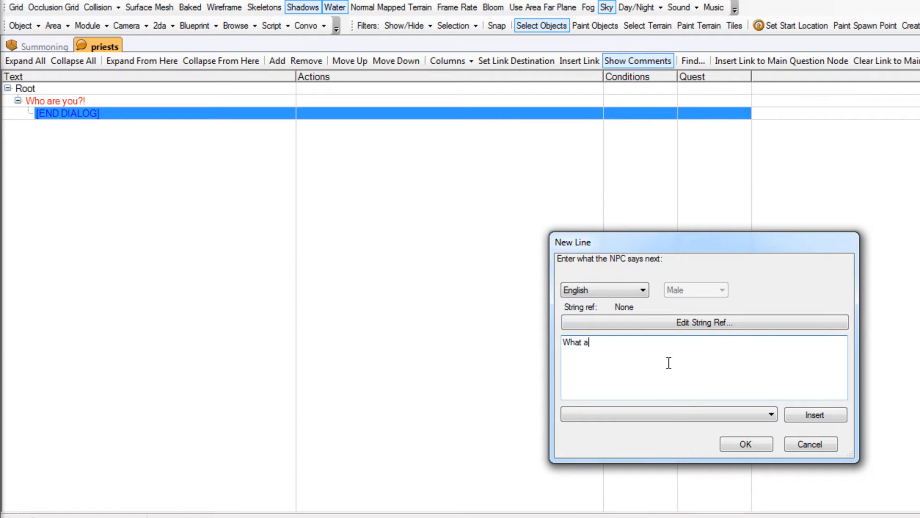
{"action": "key", "text": "BackSpace"}
{"action": "key", "text": "BackSpace"}
{"action": "key", "text": "BackSpace"}
{"action": "key", "text": "BackSpace"}
{"action": "key", "text": "BackSpace"}
{"action": "type", "text": "ou doing here?"}
{"action": "left_click", "coordinate": [748, 442]}
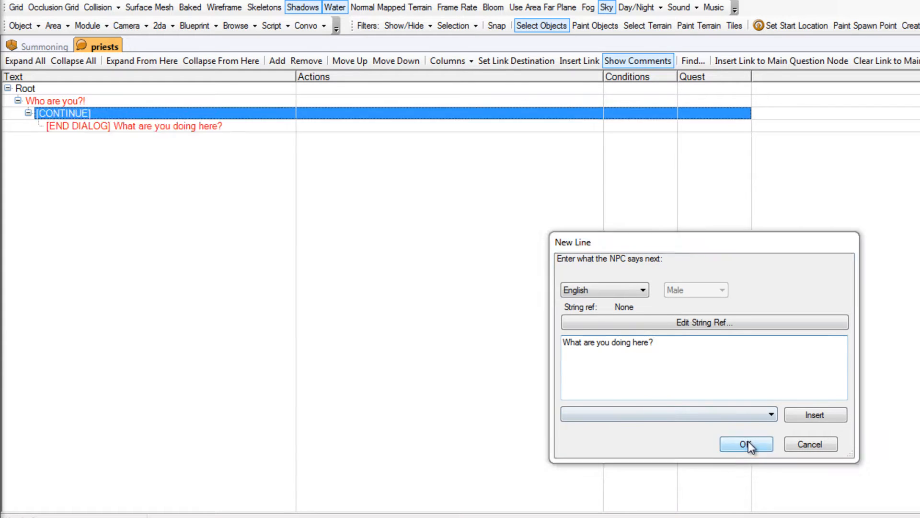
Continue "What are you doing here?" with an empty player reply and the NPC line "How did you get in?"
{"action": "right_click", "coordinate": [169, 126]}
{"action": "left_click", "coordinate": [205, 272]}
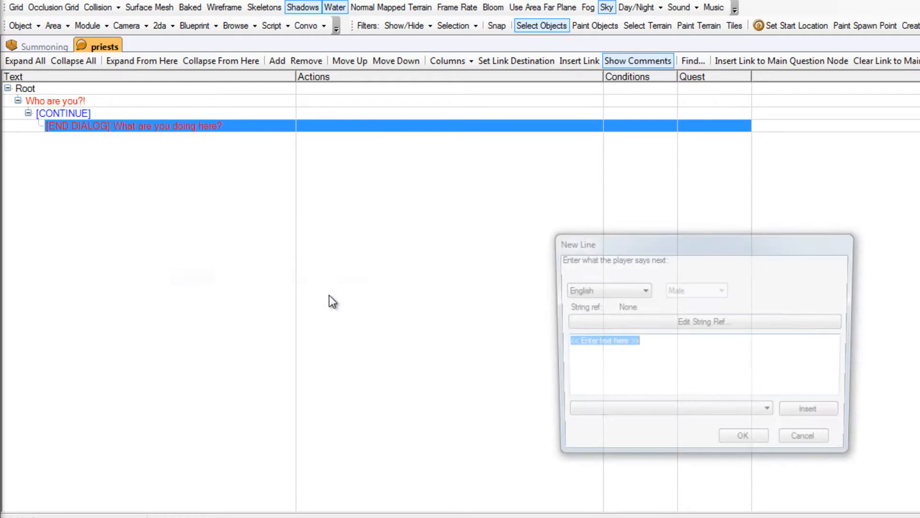
{"action": "key", "text": "Delete"}
{"action": "left_click", "coordinate": [752, 440]}
{"action": "right_click", "coordinate": [153, 140]}
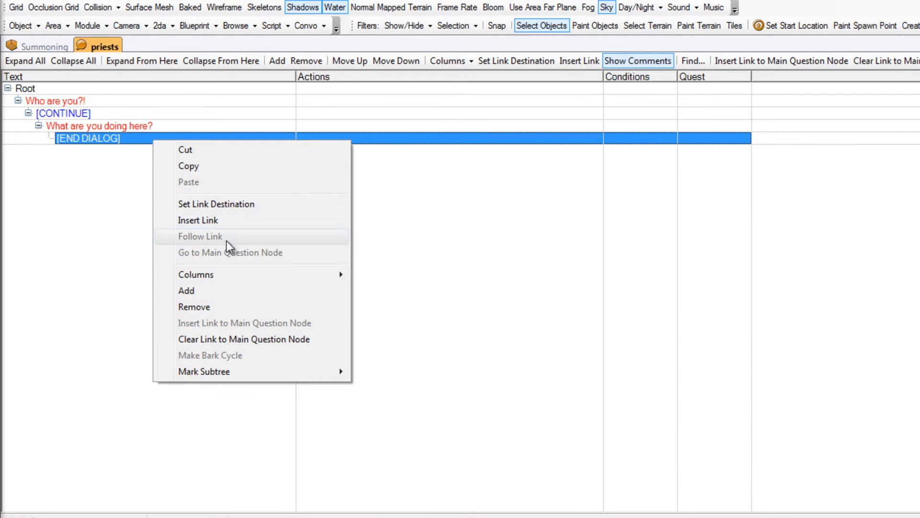
{"action": "left_click", "coordinate": [211, 293]}
{"action": "left_click_drag", "start_coordinate": [661, 359], "coordinate": [506, 325]}
{"action": "type", "text": "How did you get in?"}
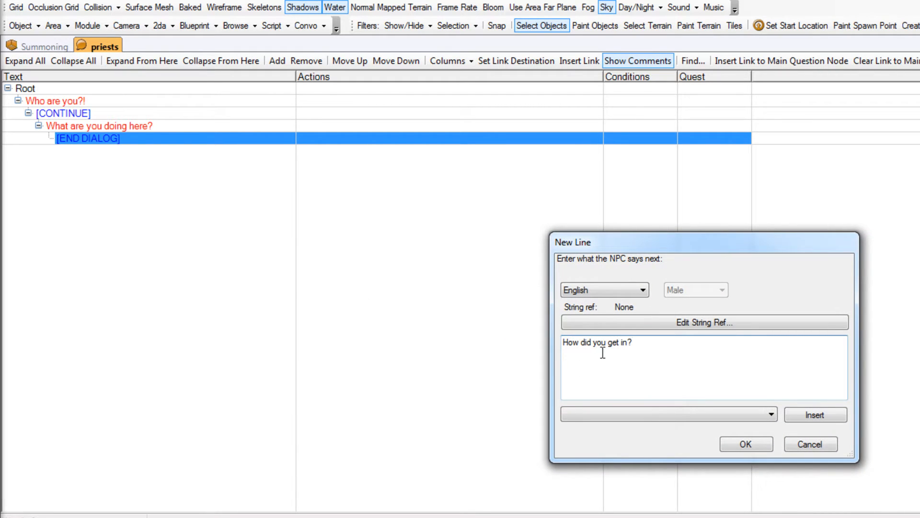
{"action": "left_click", "coordinate": [730, 444]}
Continue "How did you get in?" with an empty player reply and the NPC line "Quickly, finish the summoning!"
{"action": "right_click", "coordinate": [196, 152]}
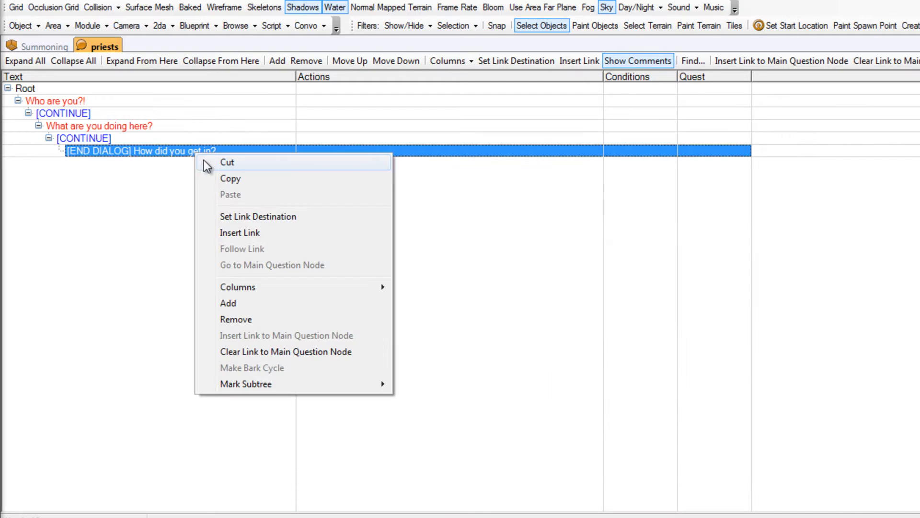
{"action": "left_click", "coordinate": [234, 303]}
{"action": "left_click", "coordinate": [746, 445]}
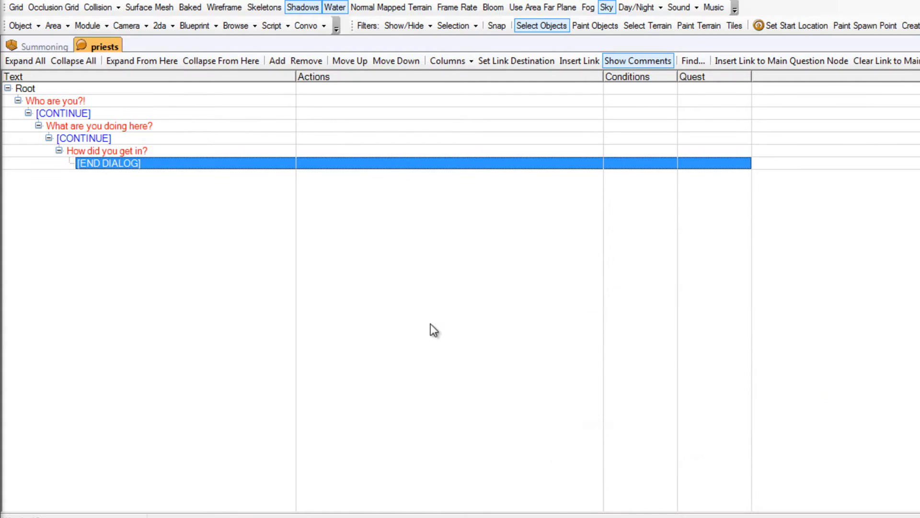
{"action": "left_click", "coordinate": [171, 150]}
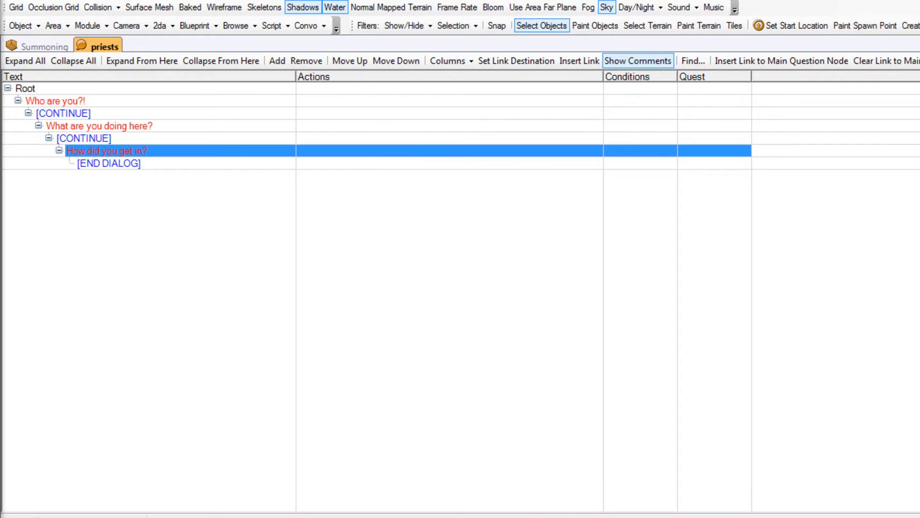
{"action": "left_click", "coordinate": [163, 167]}
{"action": "right_click", "coordinate": [163, 168]}
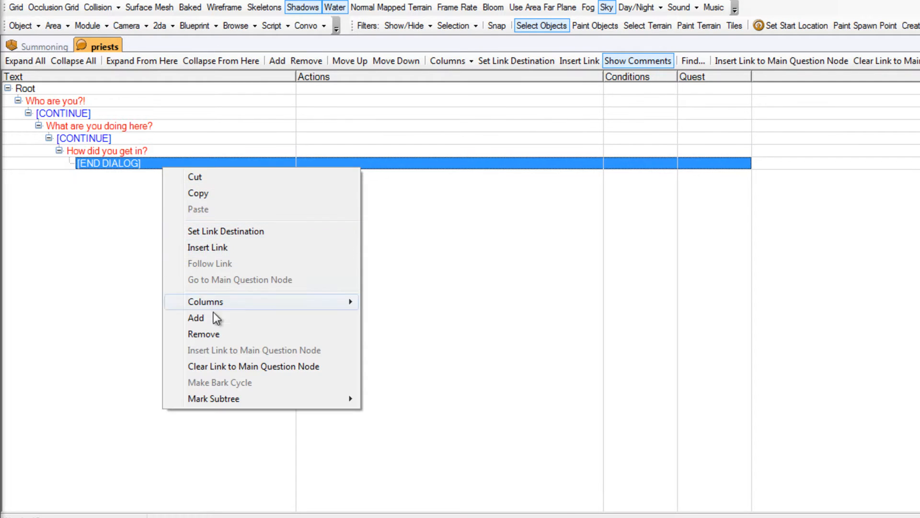
{"action": "left_click", "coordinate": [235, 322]}
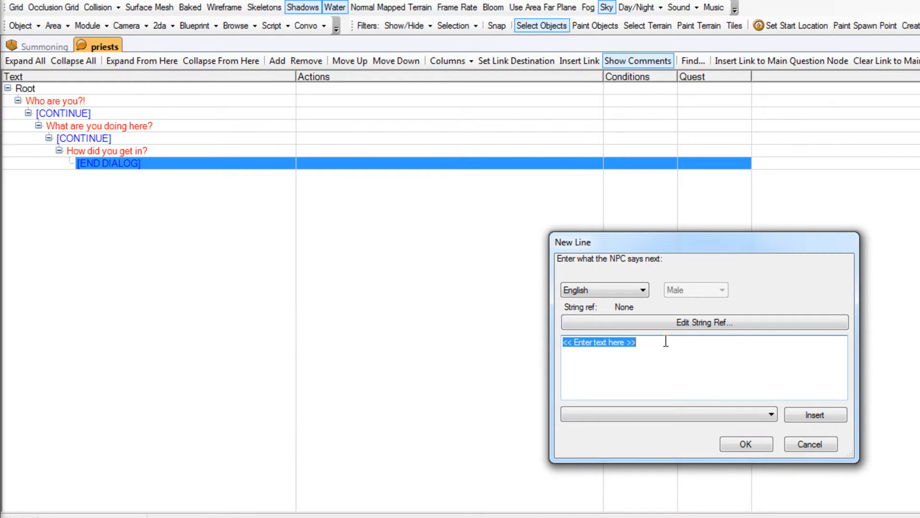
{"action": "type", "text": "Qui"}
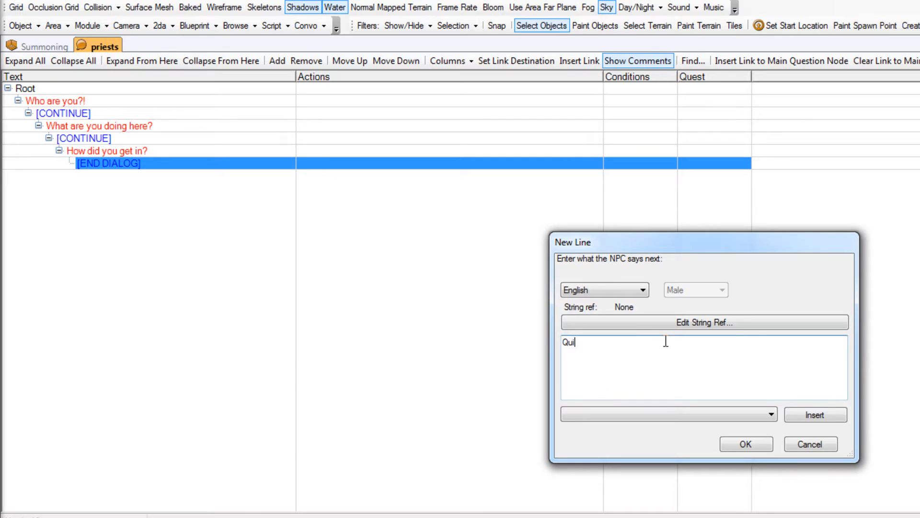
{"action": "type", "text": "ckly, finish the summoning."}
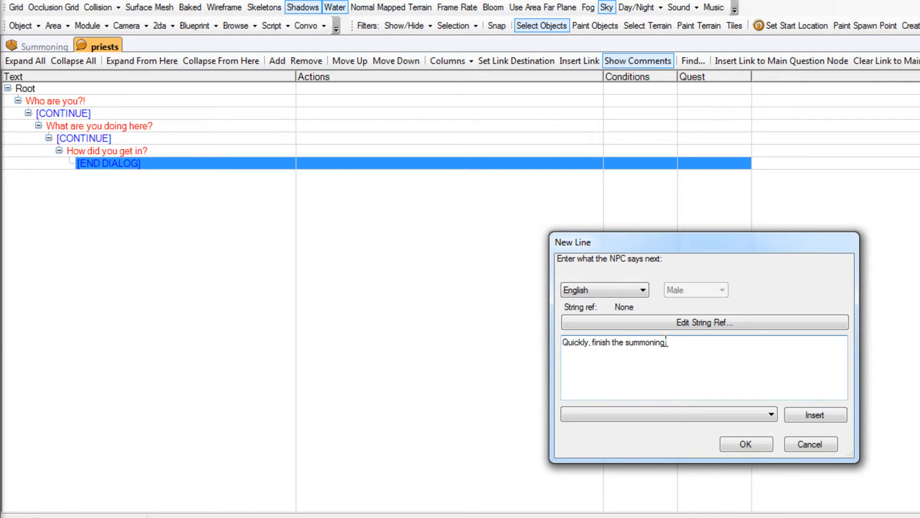
{"action": "left_click", "coordinate": [740, 447]}
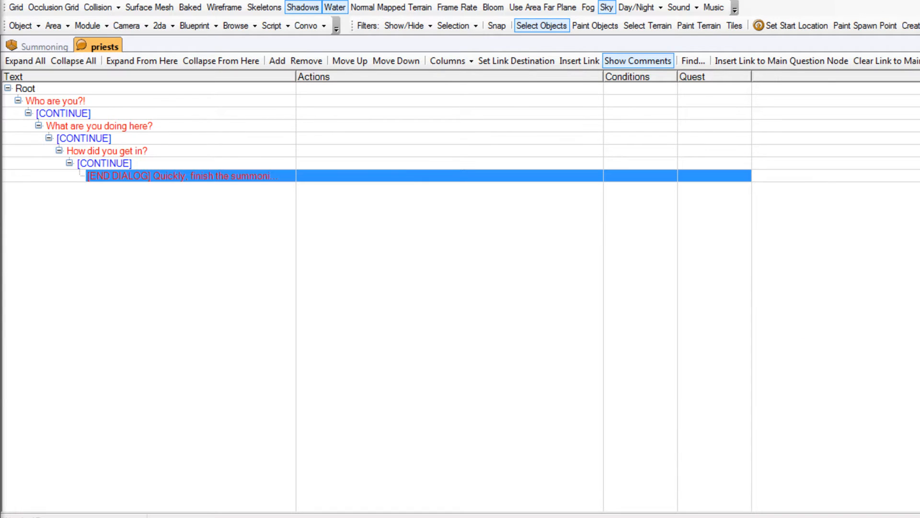
Add an empty player reply after "Quickly, finish the summoning!" to end the dialog, and save the conversation
{"action": "right_click", "coordinate": [164, 180]}
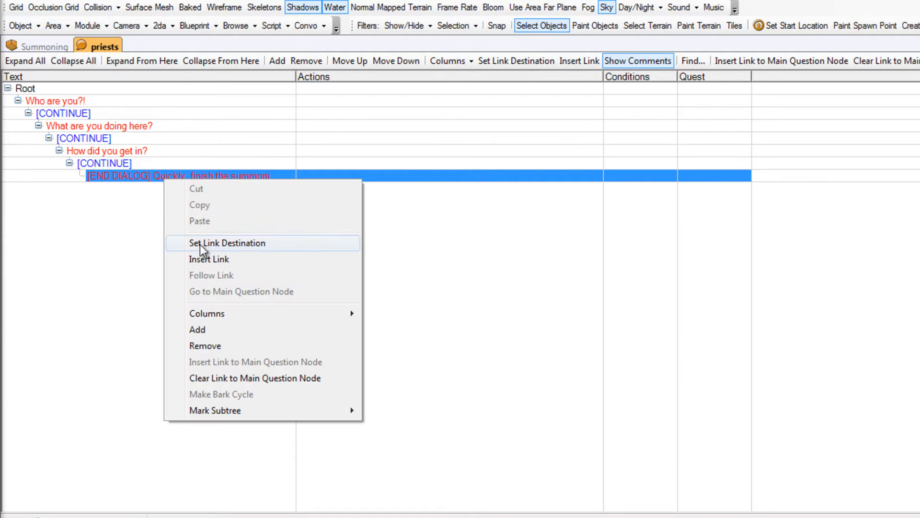
{"action": "left_click", "coordinate": [206, 330]}
{"action": "key", "text": "Delete"}
{"action": "left_click", "coordinate": [745, 445]}
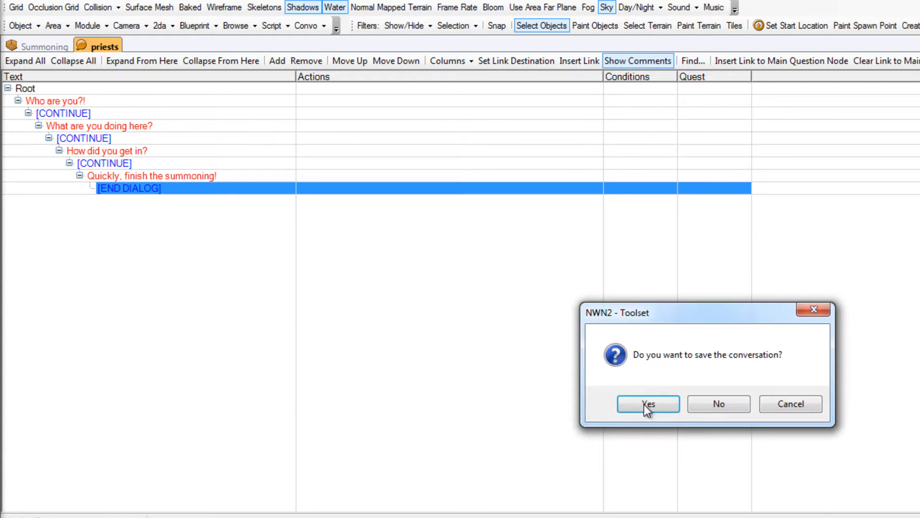
{"action": "left_click", "coordinate": [645, 405]}
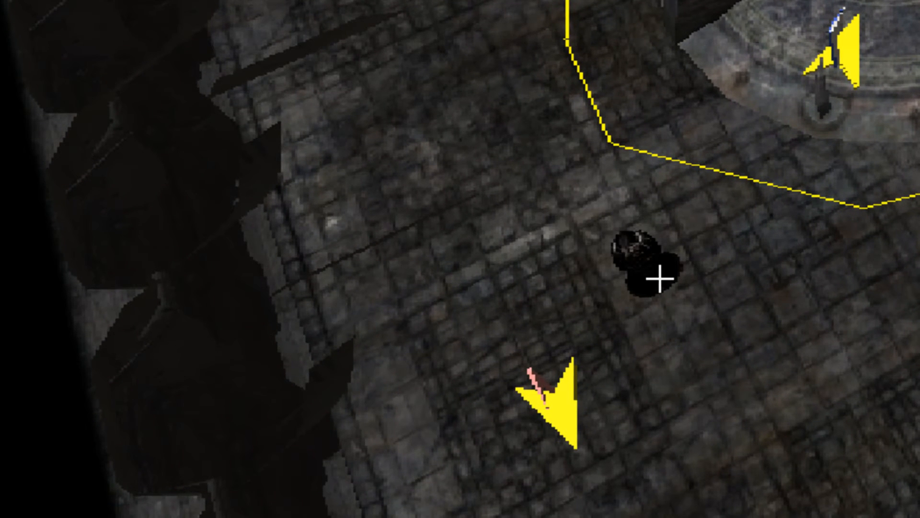
Place four copies of the chosen dark creature on the stone floor just outside the flag trigger
{"action": "left_click", "coordinate": [661, 278]}
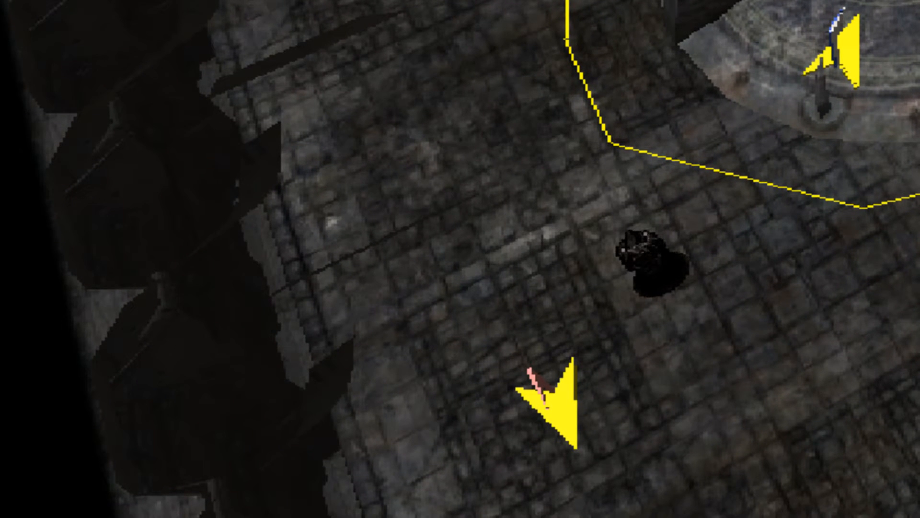
{"action": "left_click", "coordinate": [760, 332]}
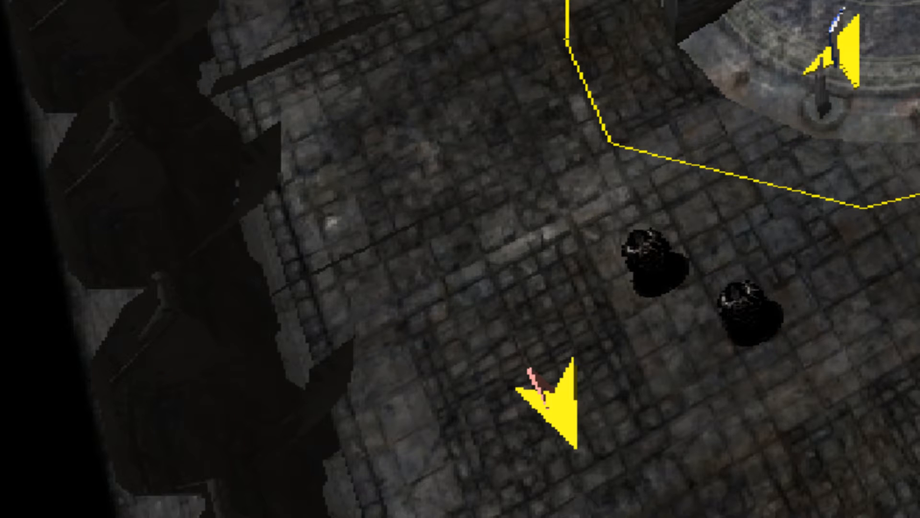
{"action": "left_click", "coordinate": [517, 255]}
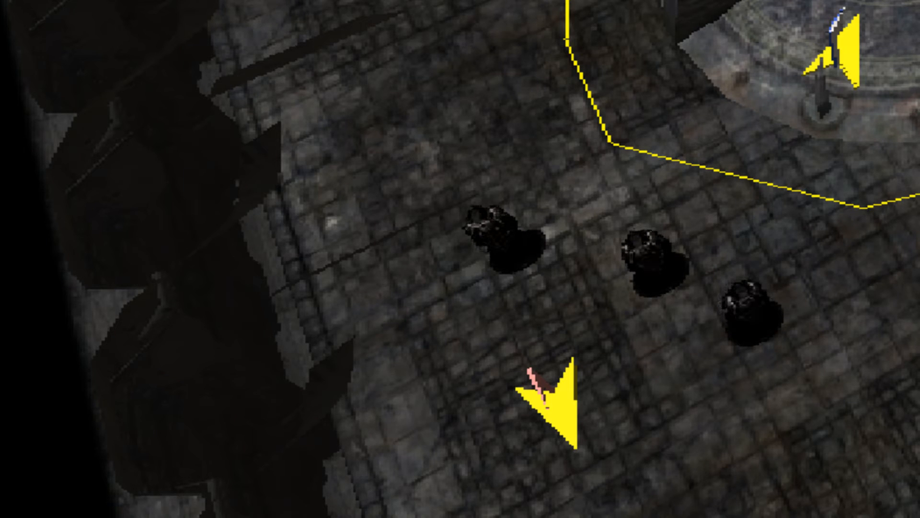
{"action": "left_click", "coordinate": [906, 325]}
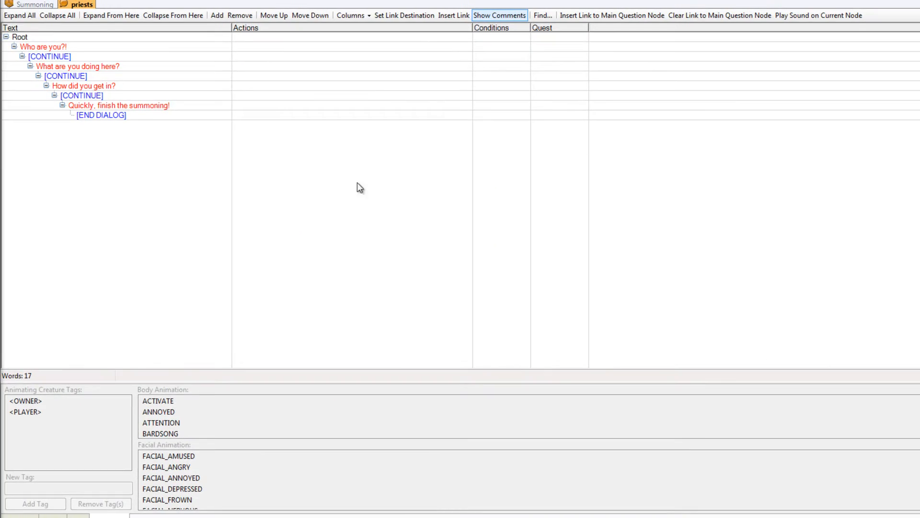
Set the speaker of the "Who are you?!" line to badpriest1 from the Summoning area
{"action": "left_click", "coordinate": [56, 46]}
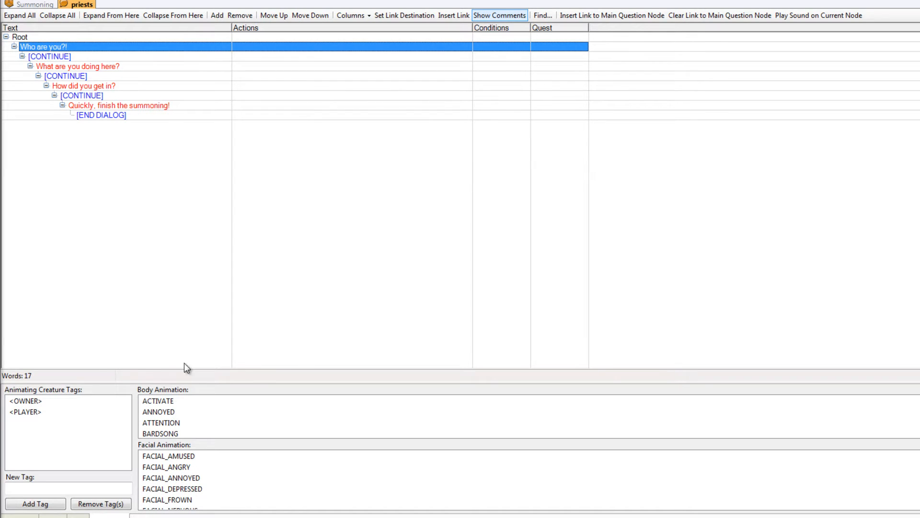
{"action": "left_click", "coordinate": [53, 516]}
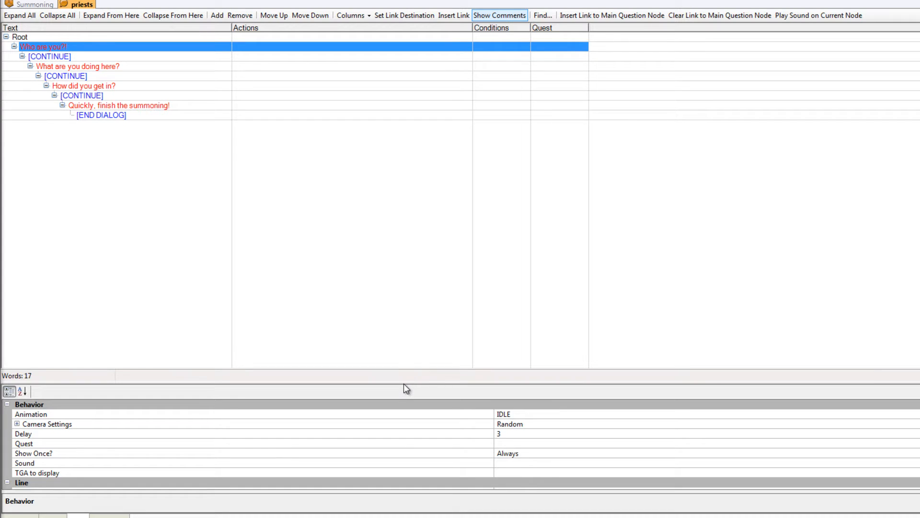
{"action": "left_click_drag", "start_coordinate": [405, 382], "coordinate": [411, 224]}
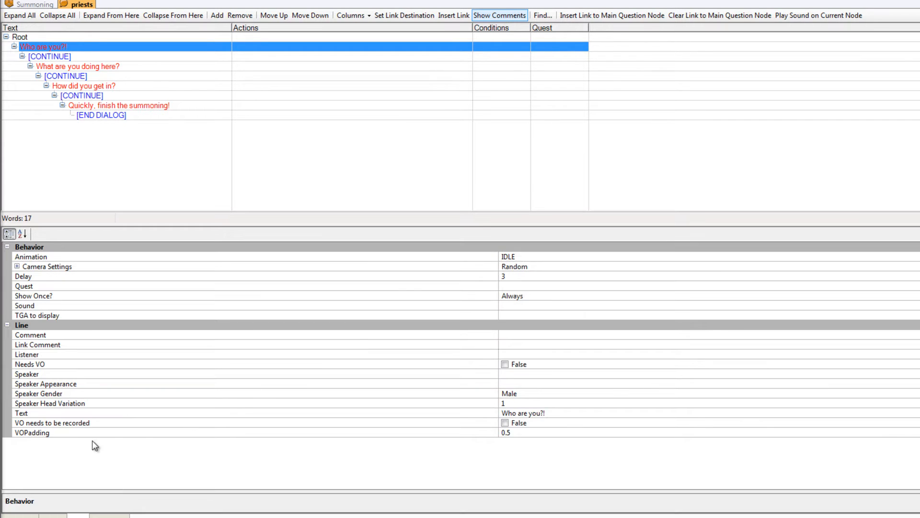
{"action": "left_click", "coordinate": [57, 376]}
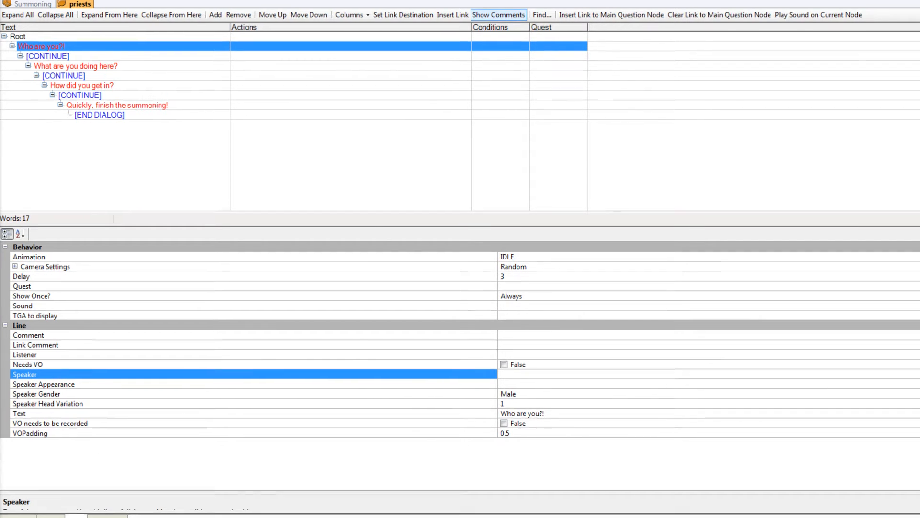
{"action": "left_click", "coordinate": [919, 374]}
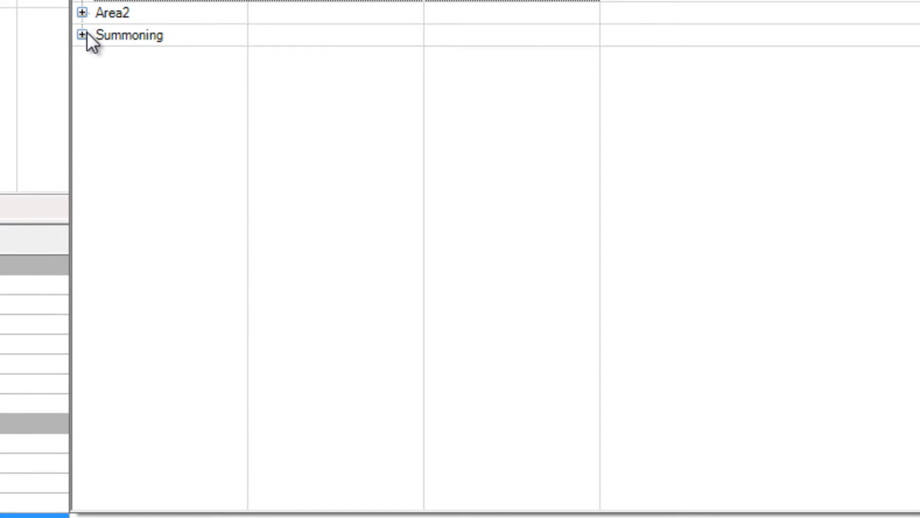
{"action": "left_click", "coordinate": [87, 34]}
{"action": "left_click", "coordinate": [153, 56]}
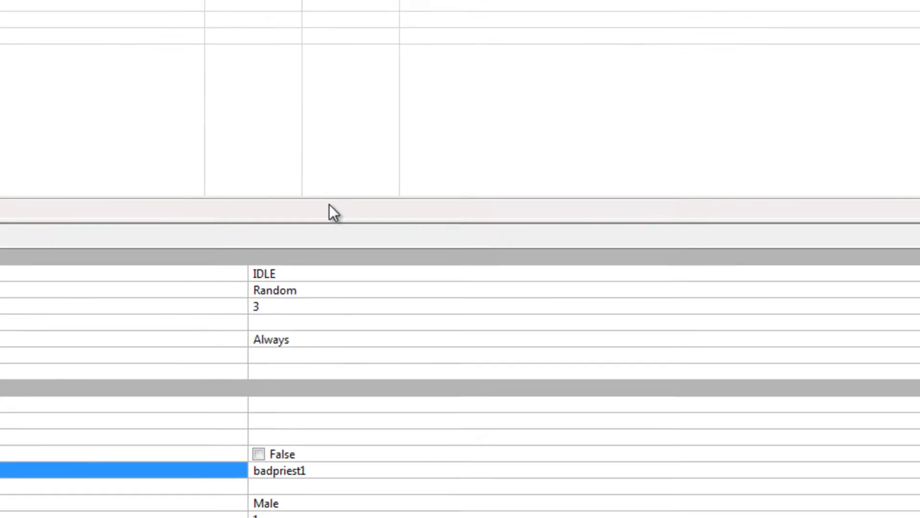
Set the speaker of the "What are you doing here?" line to badpriest2 from the Summoning area
{"action": "left_click", "coordinate": [122, 45]}
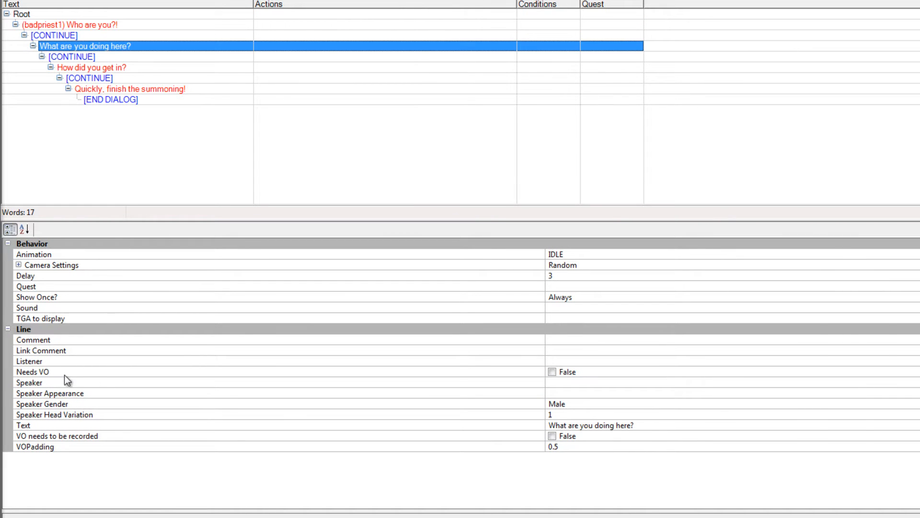
{"action": "left_click", "coordinate": [48, 385]}
{"action": "left_click", "coordinate": [918, 383]}
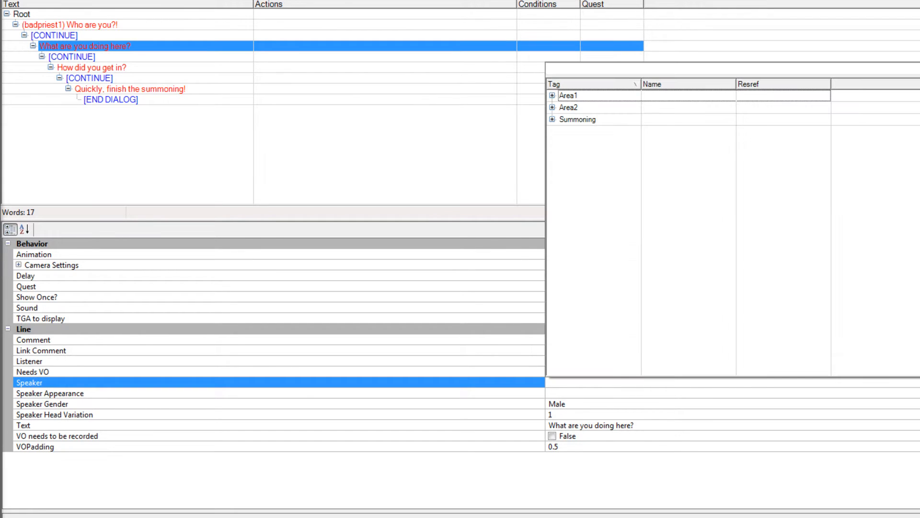
{"action": "left_click", "coordinate": [552, 119]}
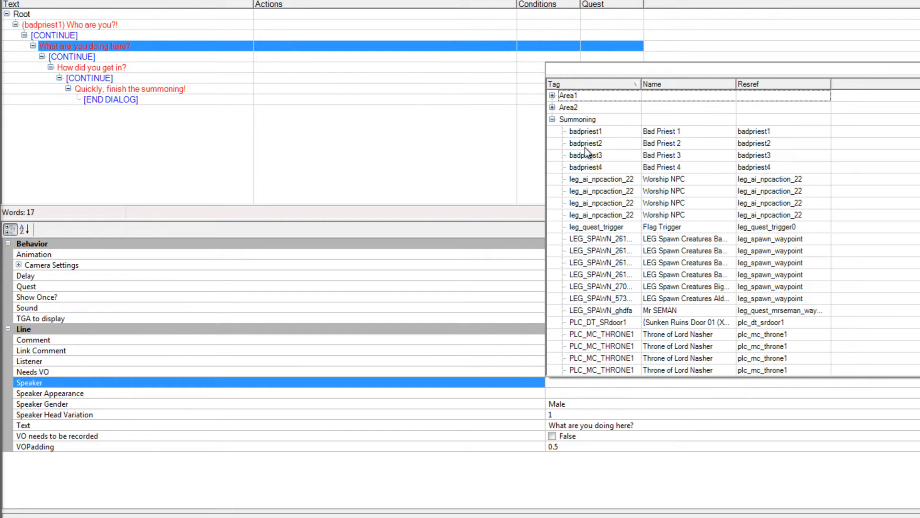
{"action": "left_click", "coordinate": [585, 144]}
Set the speaker of the "How did you get in?" line to badpriest3 from the Summoning area
{"action": "left_click", "coordinate": [101, 67]}
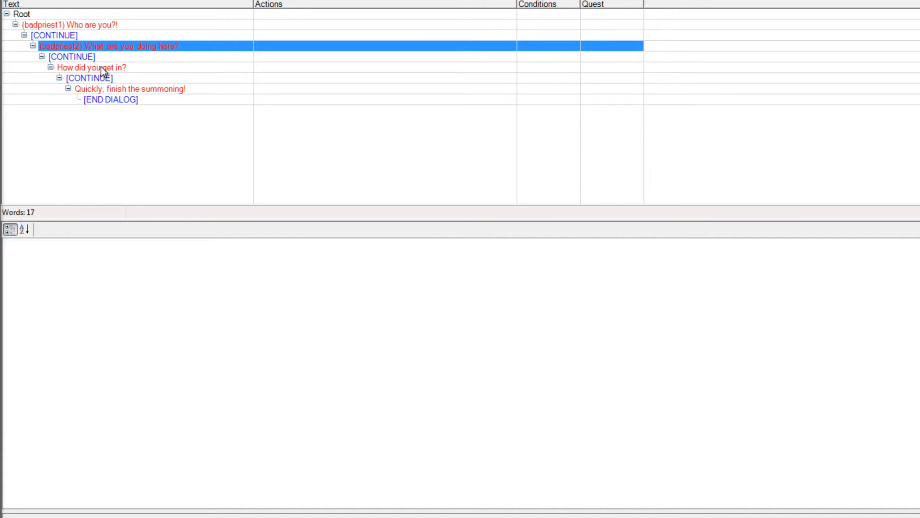
{"action": "left_click", "coordinate": [110, 382]}
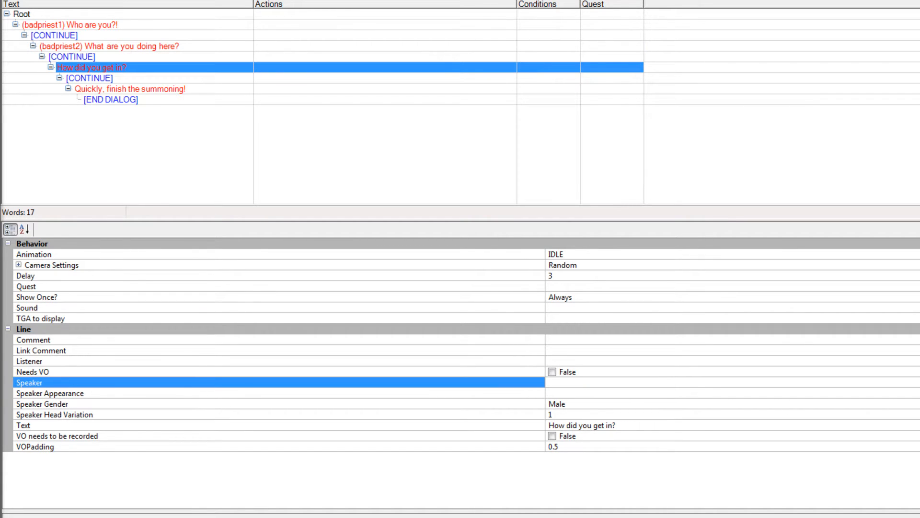
{"action": "left_click", "coordinate": [918, 382]}
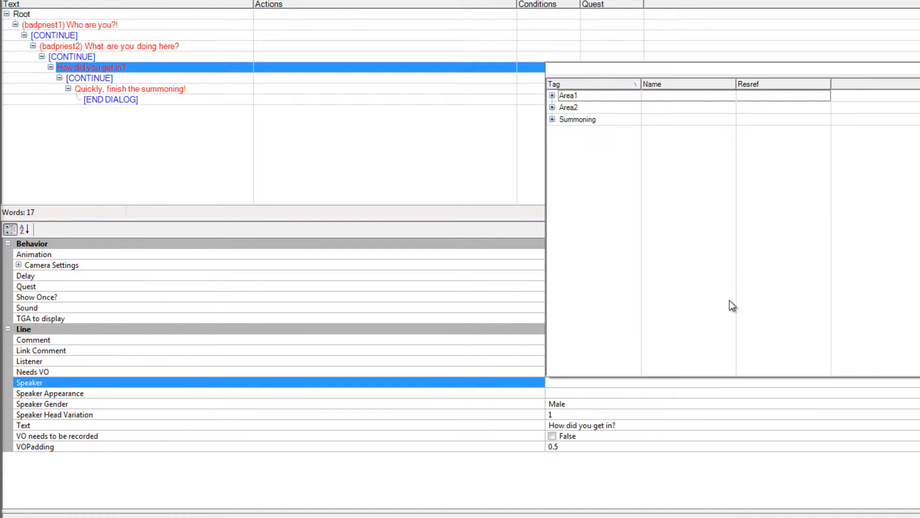
{"action": "left_click", "coordinate": [552, 119]}
{"action": "double_click", "coordinate": [586, 154]}
Set the speaker of the "Quickly, finish the summoning!" line to badpriest4 from the Summoning area
{"action": "left_click", "coordinate": [153, 88]}
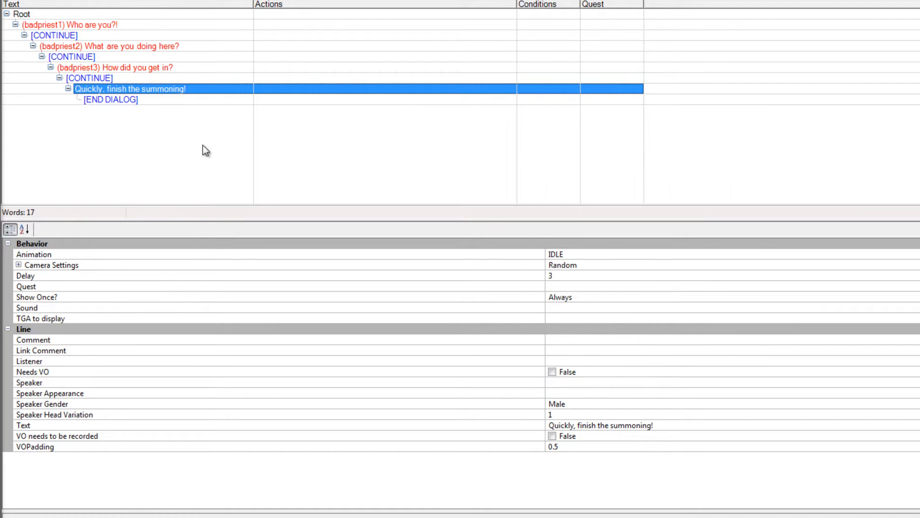
{"action": "left_click", "coordinate": [36, 383]}
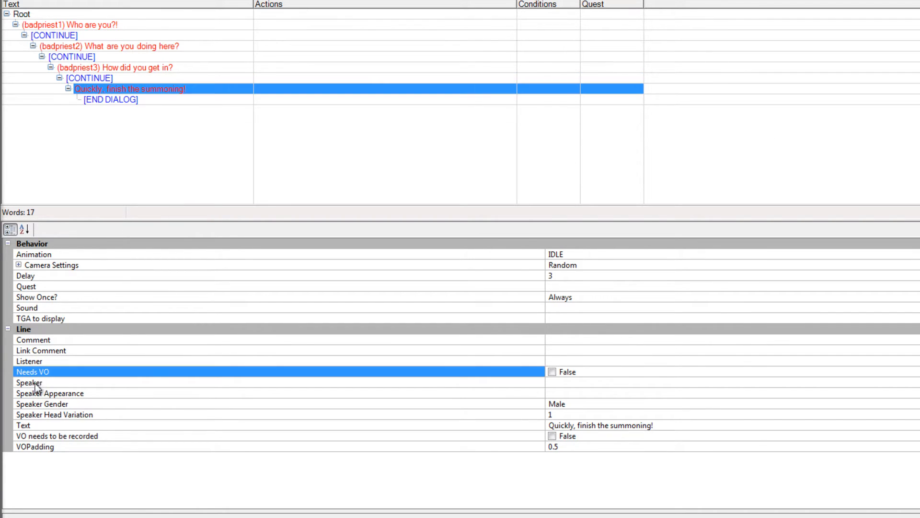
{"action": "key", "text": "alt+Down"}
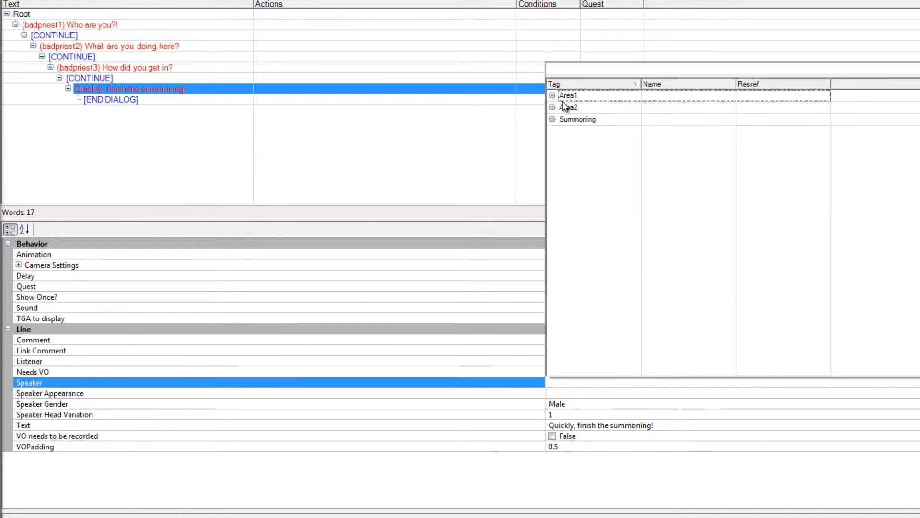
{"action": "left_click", "coordinate": [552, 119]}
{"action": "double_click", "coordinate": [581, 166]}
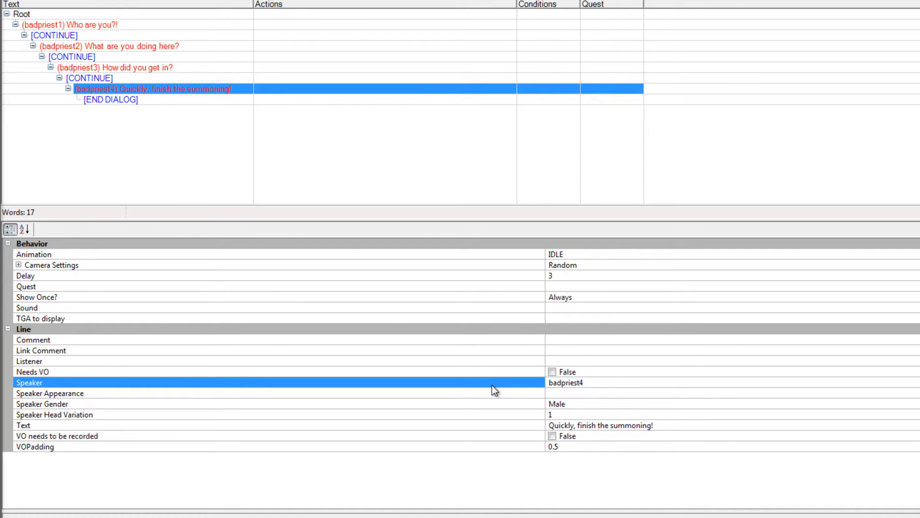
Set the listener of "Quickly, finish the summoning!" to badpriest1 and widen the Text column to fit the whole line
{"action": "left_click", "coordinate": [560, 361]}
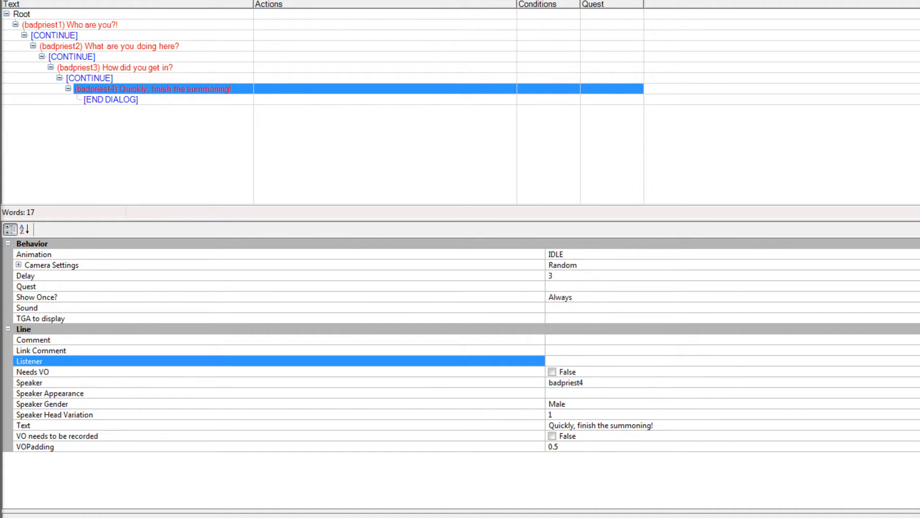
{"action": "left_click", "coordinate": [919, 361]}
{"action": "left_click", "coordinate": [552, 98]}
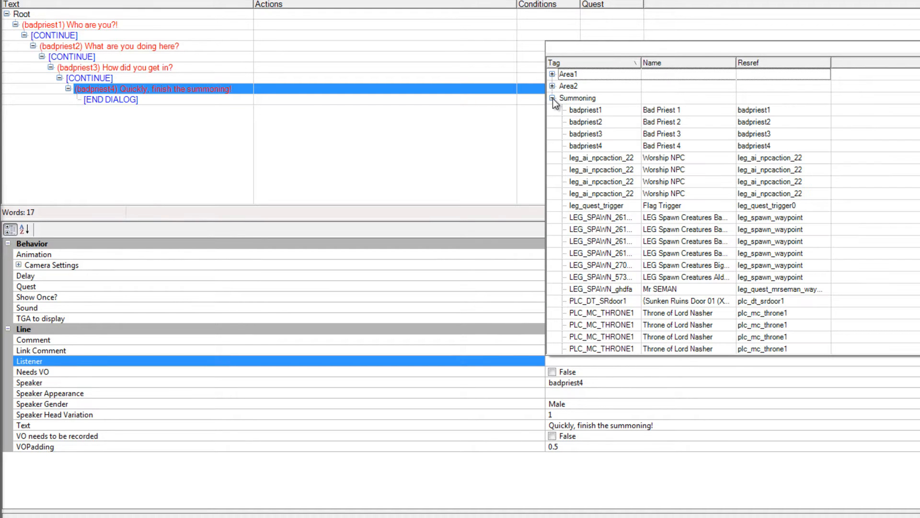
{"action": "left_click", "coordinate": [582, 113]}
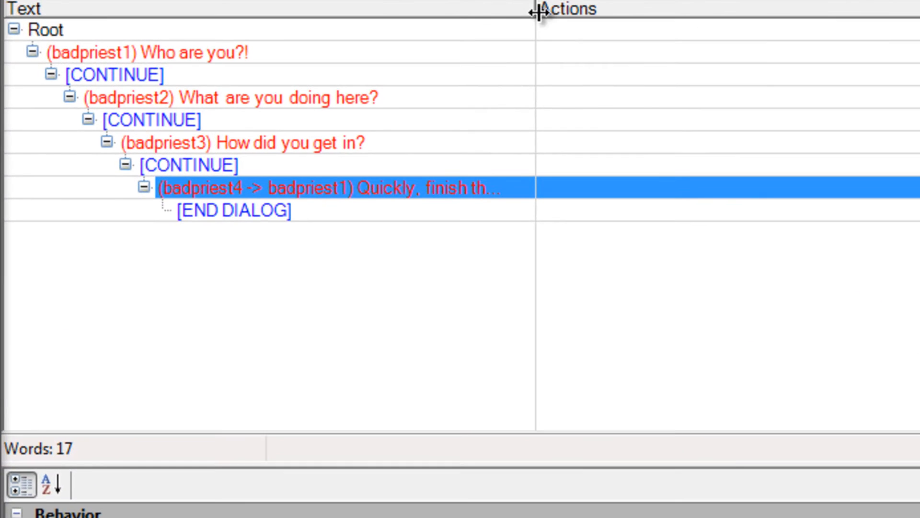
{"action": "left_click_drag", "start_coordinate": [255, 3], "coordinate": [293, 5]}
{"action": "left_click_drag", "start_coordinate": [619, 9], "coordinate": [649, 9]}
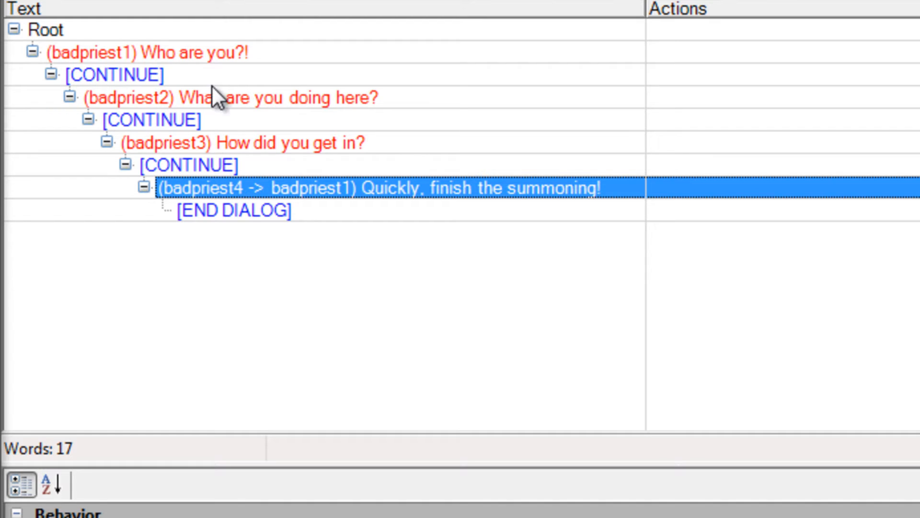
Select the end-of-dialog reply and review the Notepad quest outline for the end-of-conversation flag and the summoning events that follow
{"action": "left_click", "coordinate": [329, 214]}
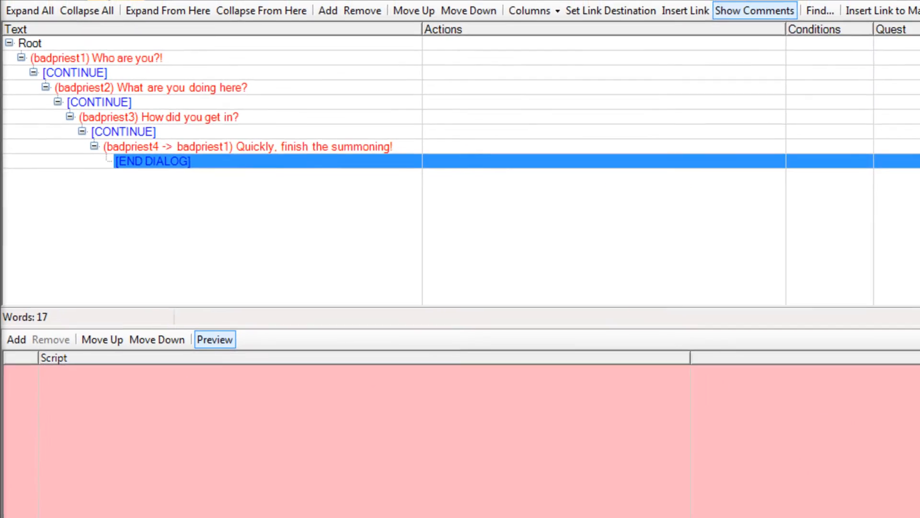
{"action": "left_click", "coordinate": [570, 517]}
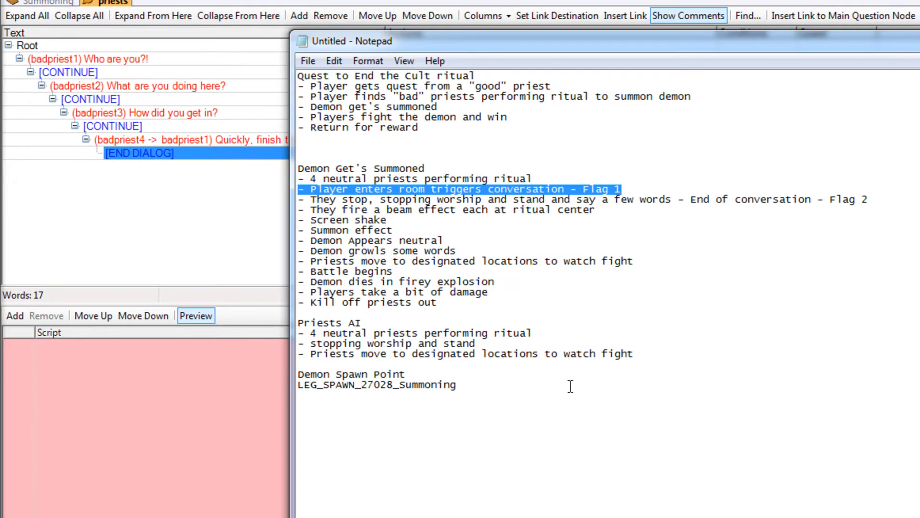
{"action": "left_click", "coordinate": [316, 199]}
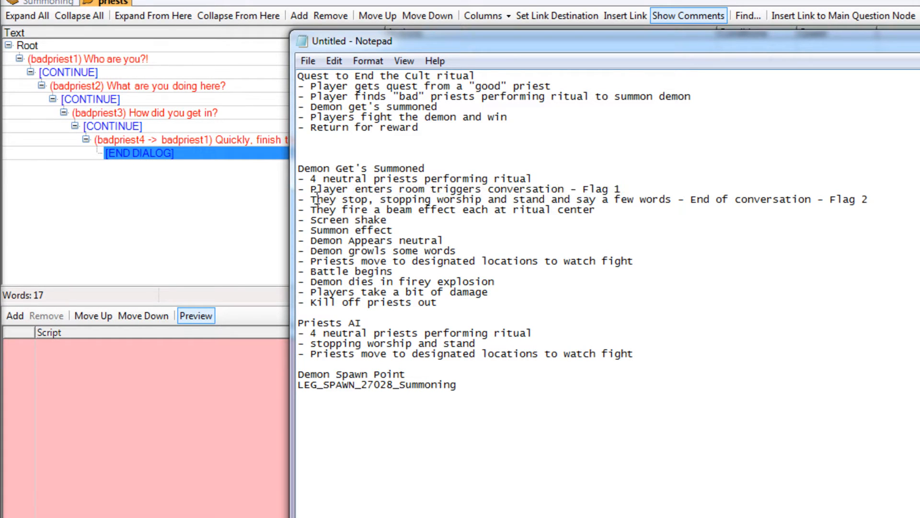
{"action": "left_click_drag", "start_coordinate": [316, 199], "coordinate": [617, 203]}
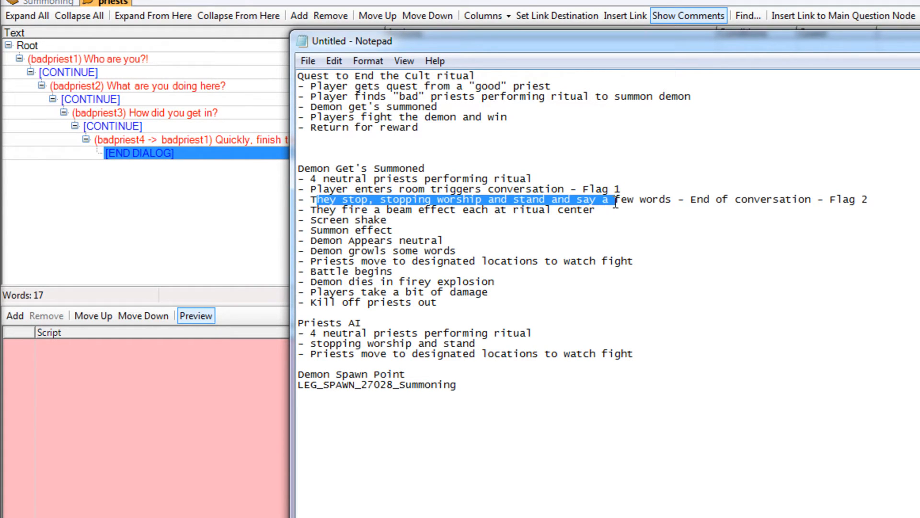
{"action": "left_click_drag", "start_coordinate": [312, 200], "coordinate": [868, 199]}
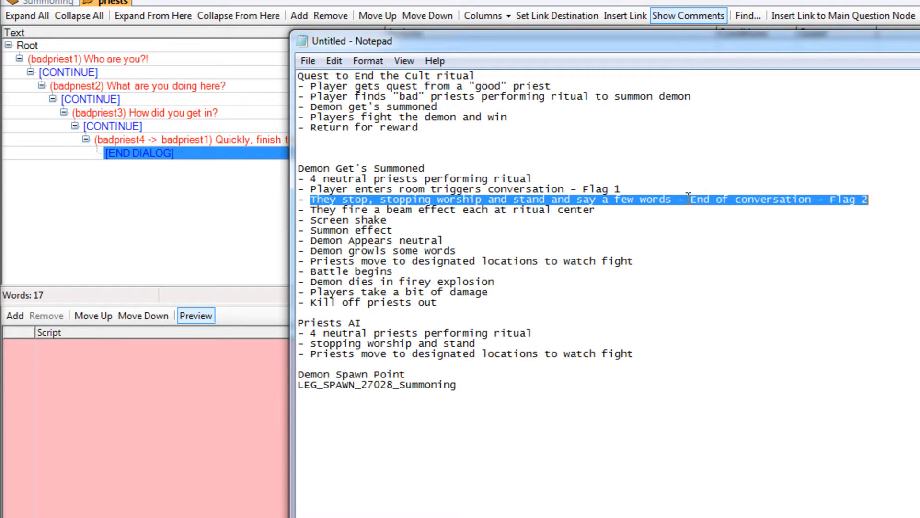
{"action": "left_click_drag", "start_coordinate": [684, 199], "coordinate": [901, 199]}
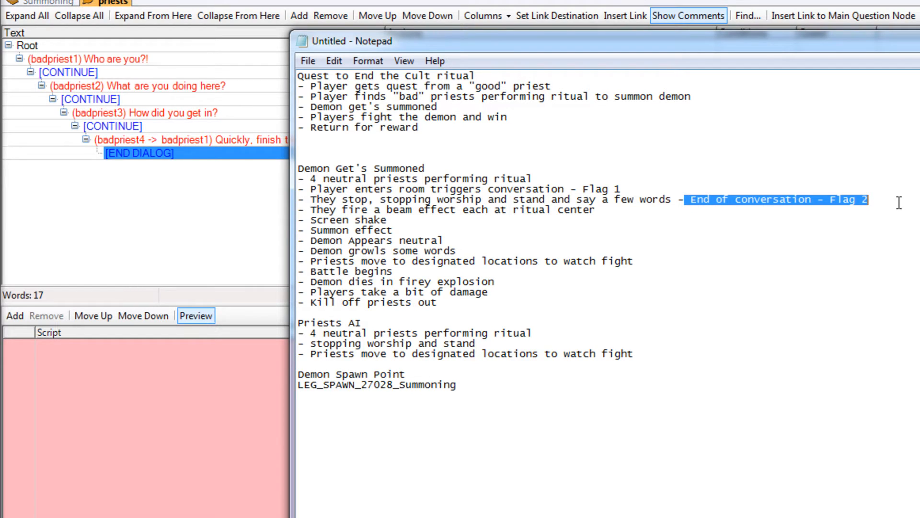
{"action": "left_click", "coordinate": [900, 199]}
{"action": "left_click_drag", "start_coordinate": [301, 205], "coordinate": [583, 261]}
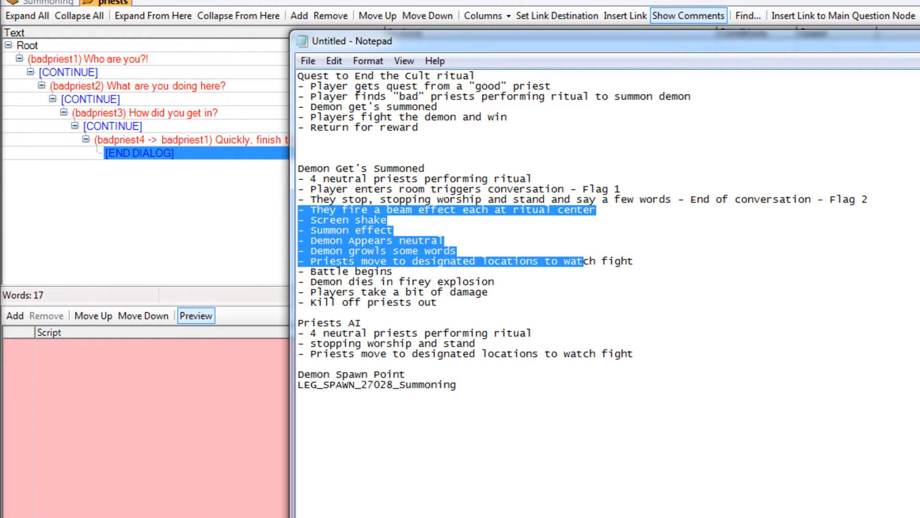
{"action": "left_click", "coordinate": [918, 38]}
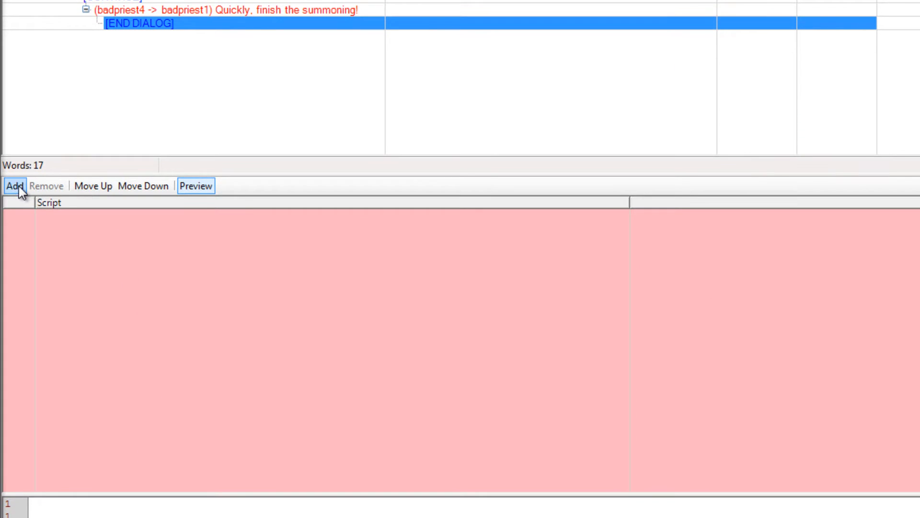
Add the leg_quest_se_setflag script as an action on the end-of-dialog reply and refresh its parameters
{"action": "left_click", "coordinate": [15, 186]}
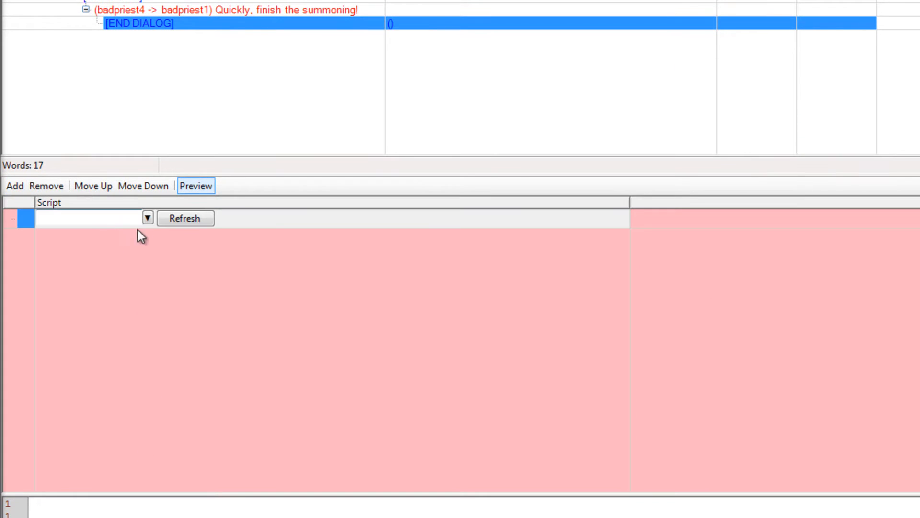
{"action": "left_click", "coordinate": [148, 218]}
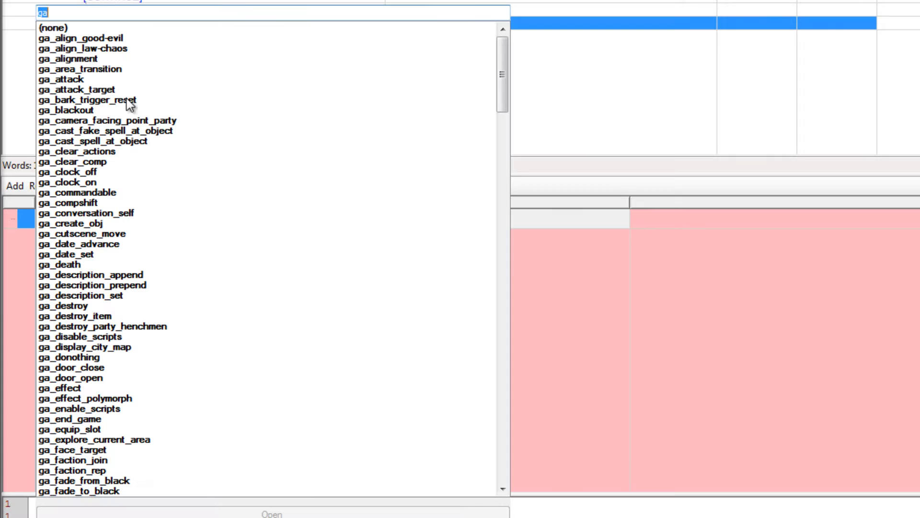
{"action": "left_click", "coordinate": [118, 18]}
{"action": "left_click_drag", "start_coordinate": [118, 18], "coordinate": [5, 19]}
{"action": "type", "text": "quest_se"}
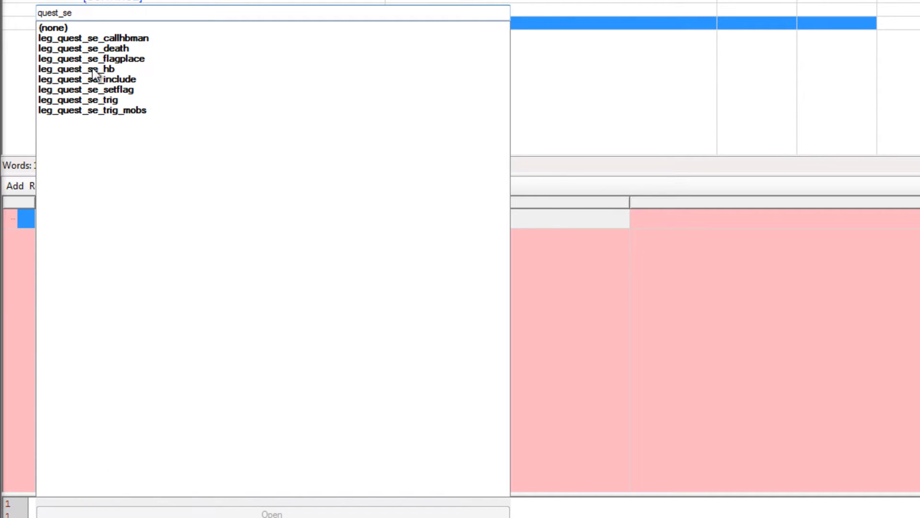
{"action": "left_click", "coordinate": [109, 90]}
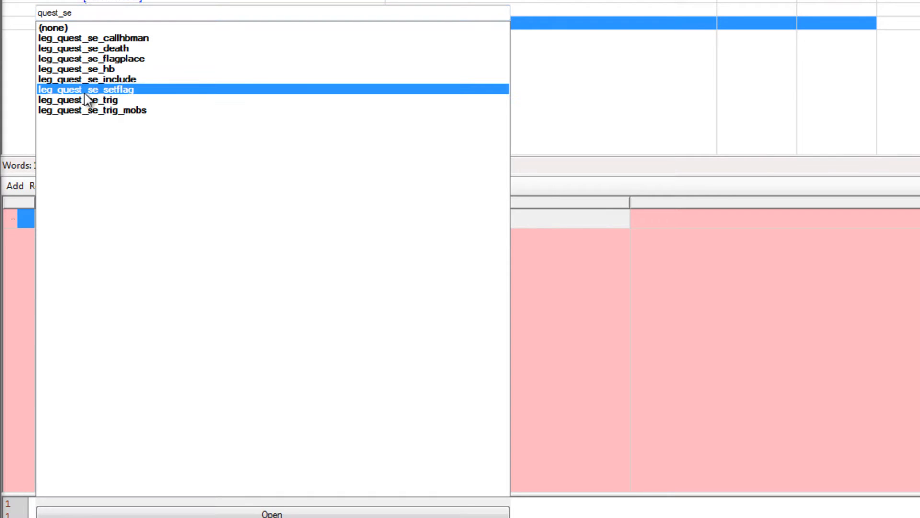
{"action": "double_click", "coordinate": [114, 91]}
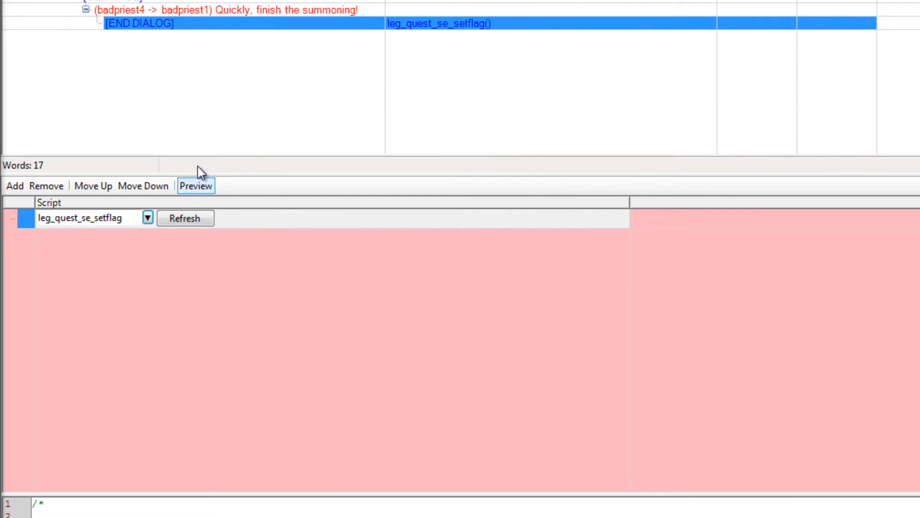
{"action": "left_click", "coordinate": [205, 219]}
Switch to the Flag Values text file and look up the integer values for flags 2 and 10
{"action": "left_click", "coordinate": [315, 222]}
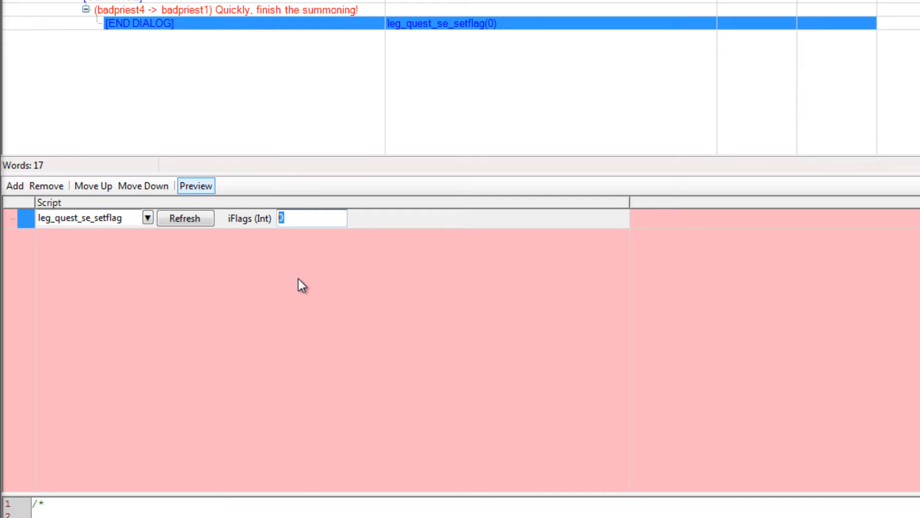
{"action": "left_click", "coordinate": [298, 219]}
{"action": "left_click_drag", "start_coordinate": [919, 1], "coordinate": [412, 0]}
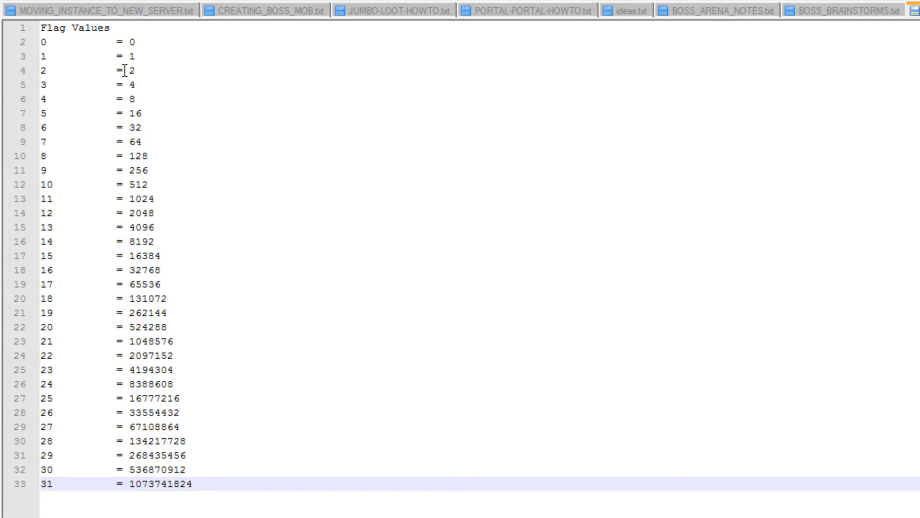
{"action": "left_click_drag", "start_coordinate": [140, 71], "coordinate": [17, 72]}
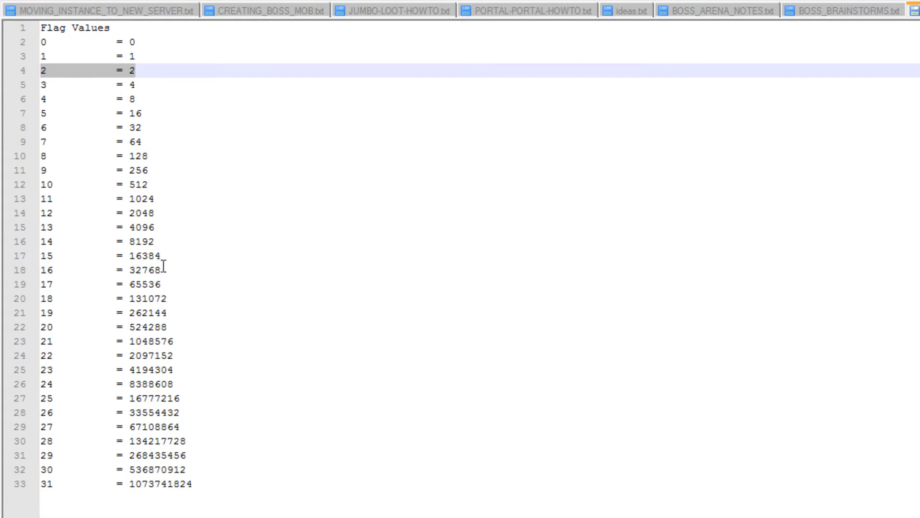
{"action": "left_click_drag", "start_coordinate": [148, 185], "coordinate": [31, 183]}
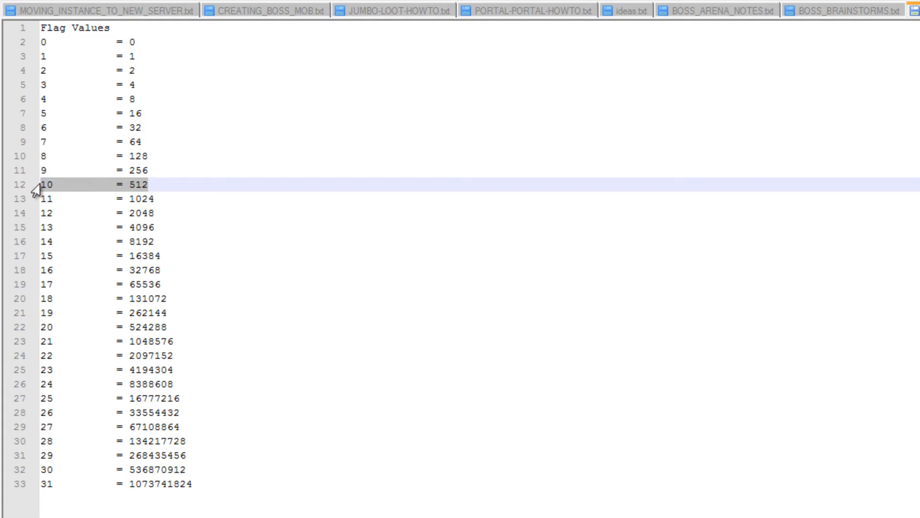
{"action": "left_click", "coordinate": [186, 510]}
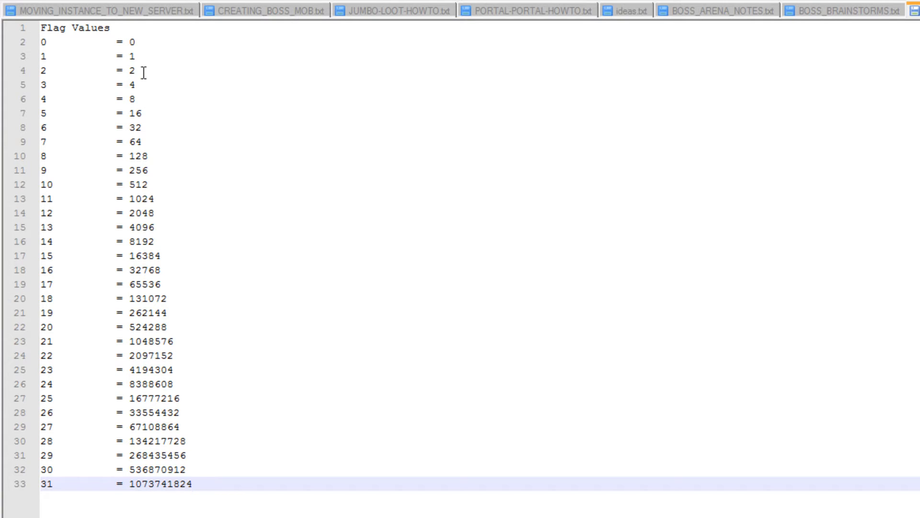
{"action": "left_click_drag", "start_coordinate": [144, 73], "coordinate": [36, 70]}
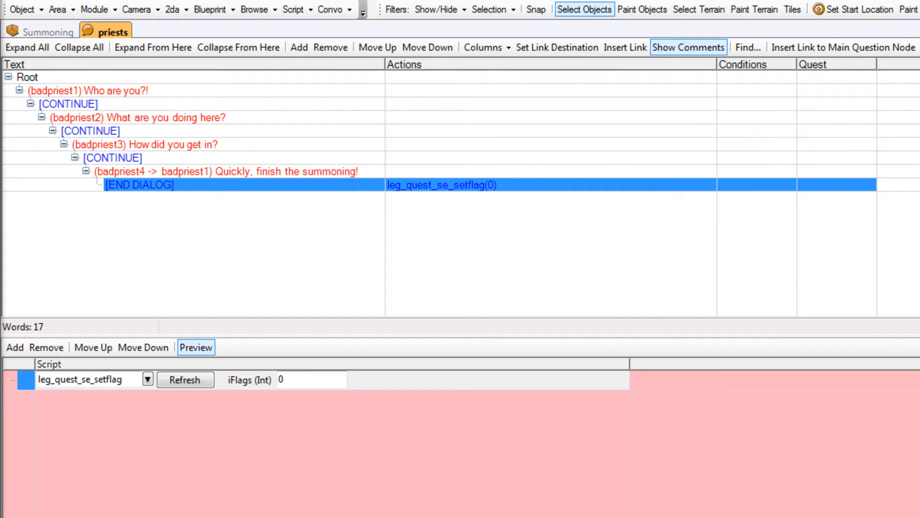
Set the iFlags parameter of the end-of-dialog leg_quest_se_setflag action to 2, then close the priests conversation, saving its changes
{"action": "left_click", "coordinate": [313, 375]}
{"action": "key", "text": "BackSpace"}
{"action": "type", "text": "31"}
{"action": "left_click_drag", "start_coordinate": [297, 378], "coordinate": [238, 381]}
{"action": "type", "text": "2"}
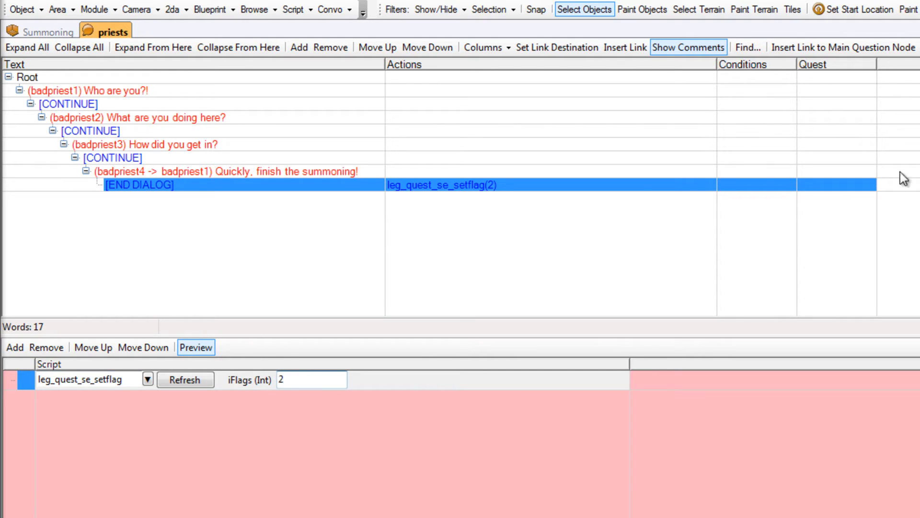
{"action": "key", "text": "ctrl+F4"}
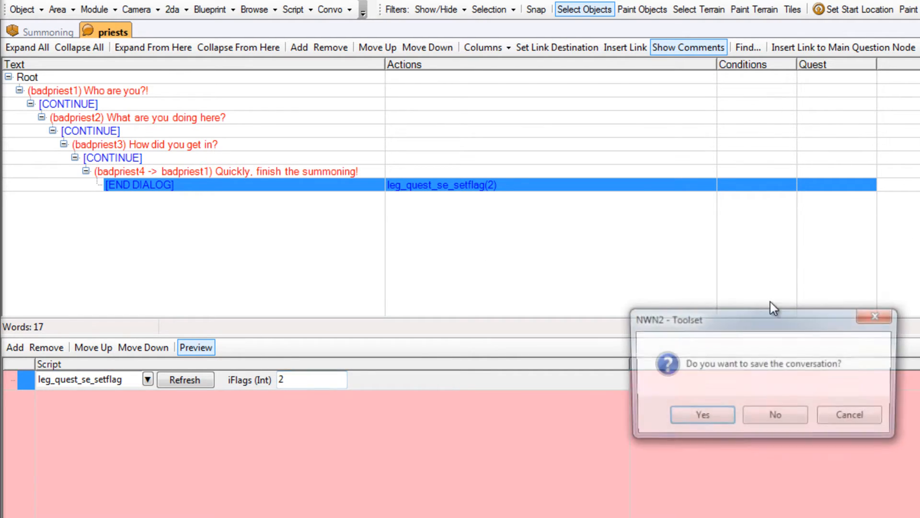
{"action": "left_click", "coordinate": [696, 418]}
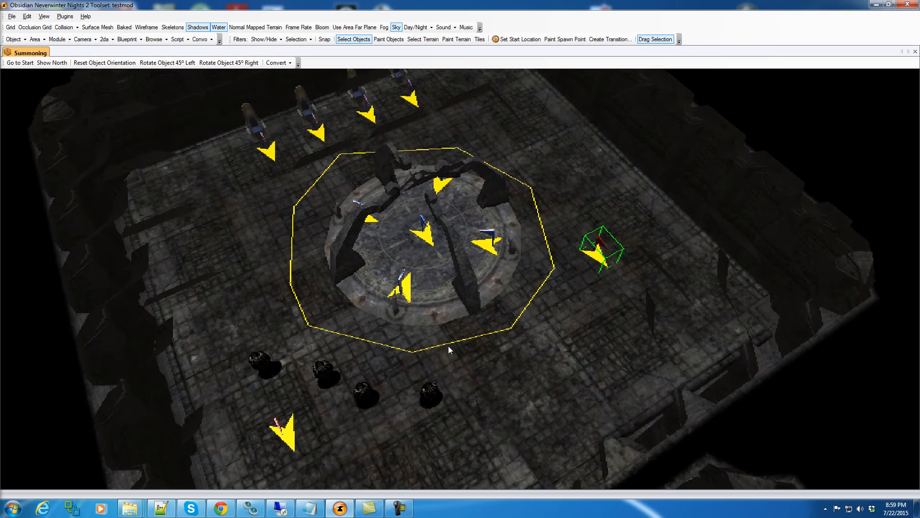
Delete the four dark placeables standing in front of the ritual circle in the Summoning area
{"action": "left_click", "coordinate": [429, 392]}
{"action": "key", "text": "Delete"}
{"action": "left_click", "coordinate": [372, 398]}
{"action": "key", "text": "Delete"}
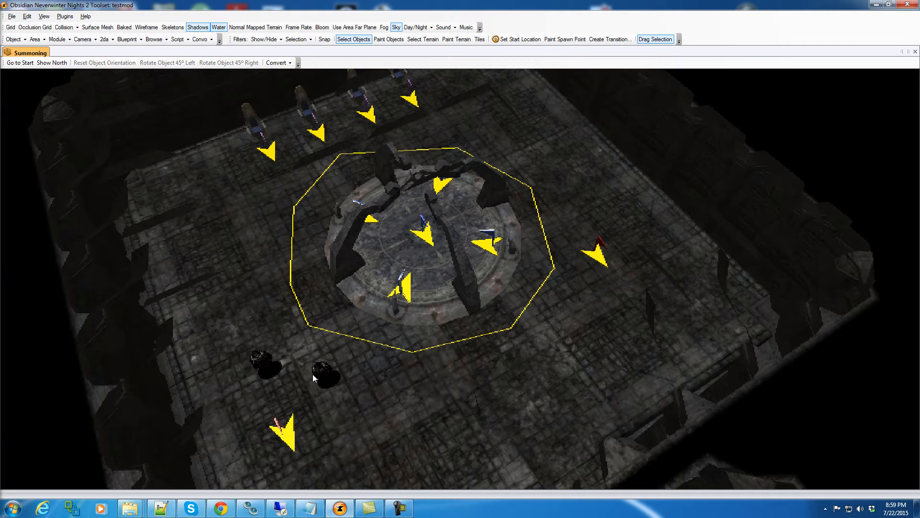
{"action": "left_click", "coordinate": [326, 376]}
{"action": "key", "text": "Delete"}
{"action": "left_click", "coordinate": [257, 364]}
{"action": "key", "text": "Delete"}
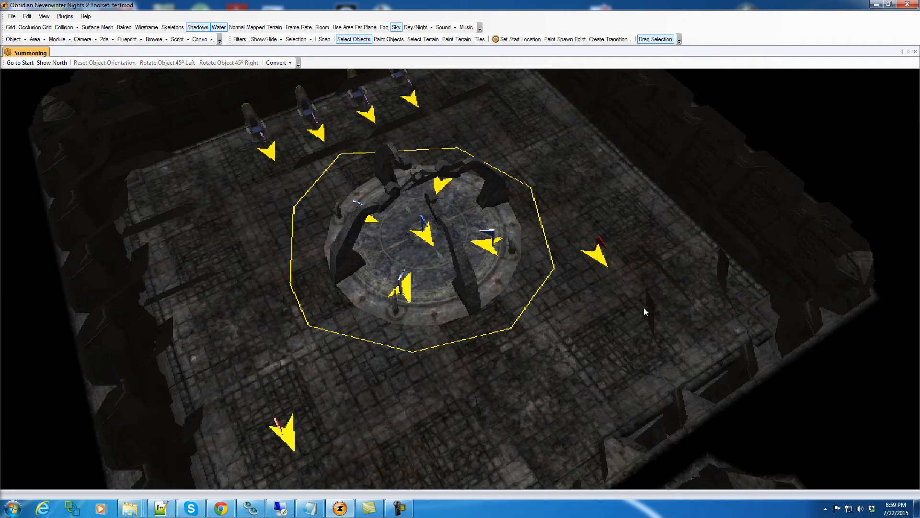
Select the red-flagged object beside the ritual circle, check the outline's Flag 2 line, and open the Legends SE Plugin's Special Effects editor
{"action": "left_click", "coordinate": [594, 254]}
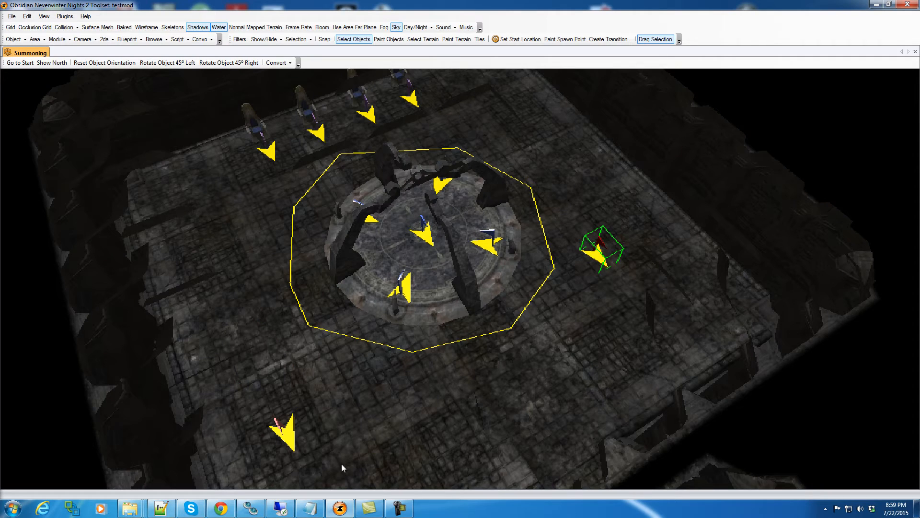
{"action": "left_click", "coordinate": [311, 508]}
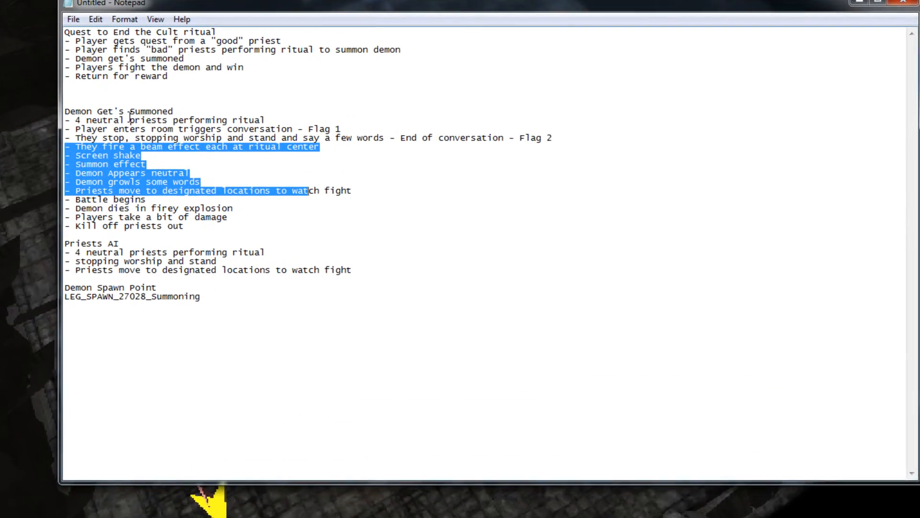
{"action": "left_click_drag", "start_coordinate": [352, 128], "coordinate": [592, 128]}
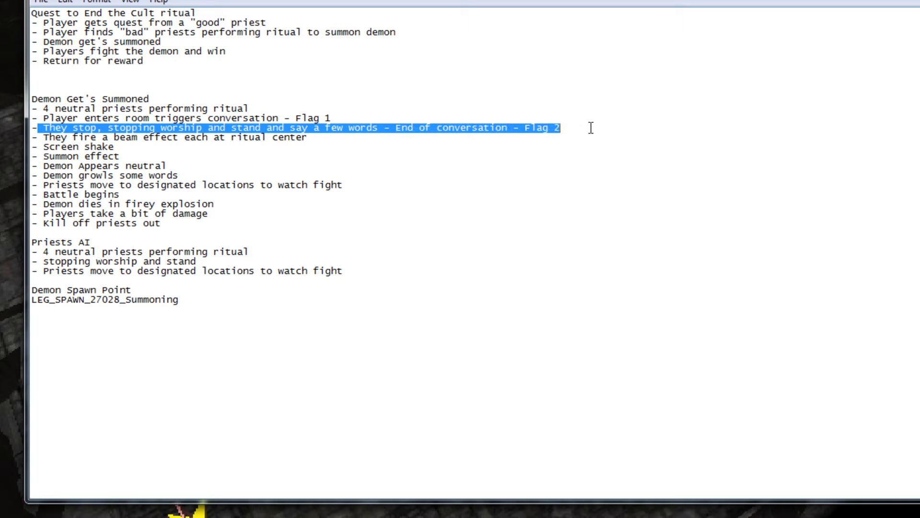
{"action": "key", "text": "alt+Tab"}
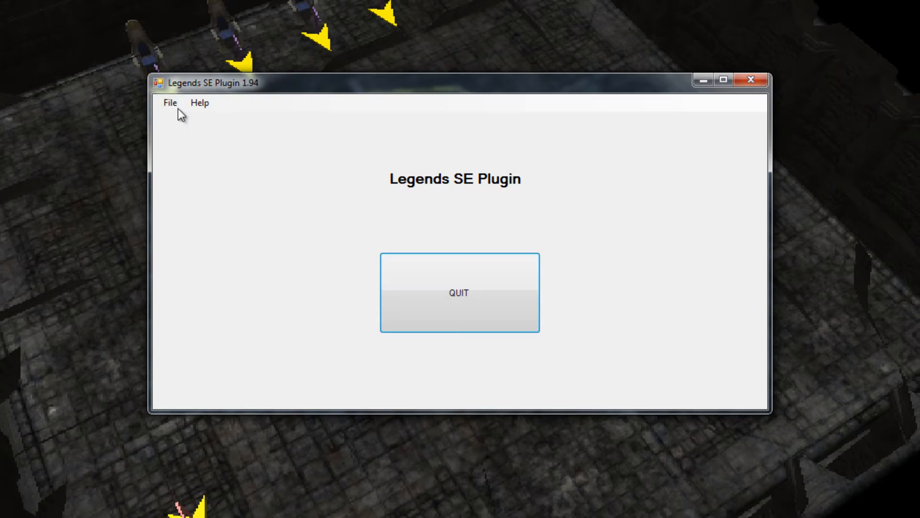
{"action": "left_click", "coordinate": [176, 106]}
{"action": "left_click", "coordinate": [165, 118]}
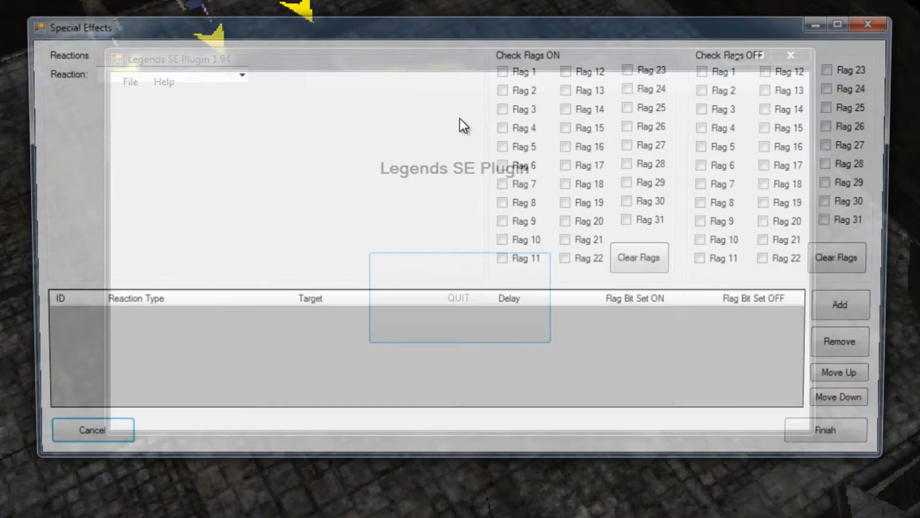
Require Flag 1 to be on and add a Change Mob AI reaction for badpriest1 with AI profile 2
{"action": "left_click", "coordinate": [506, 63]}
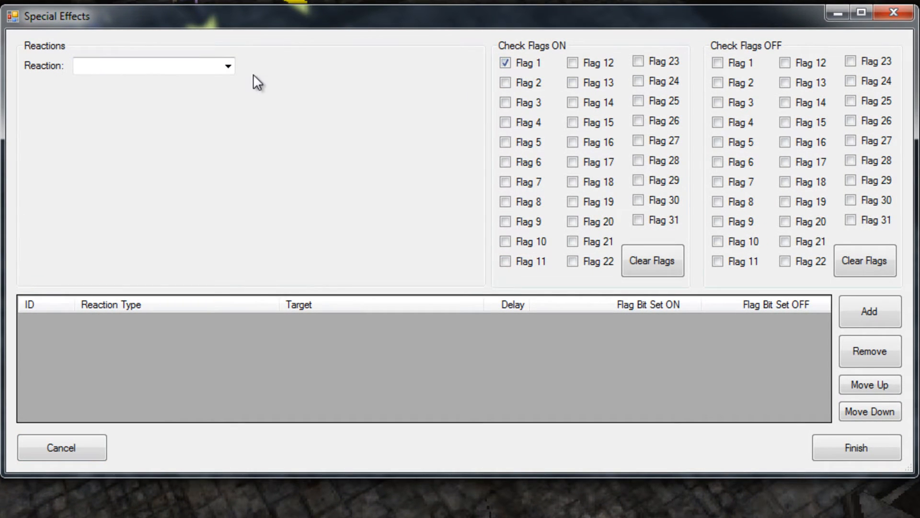
{"action": "left_click", "coordinate": [228, 67]}
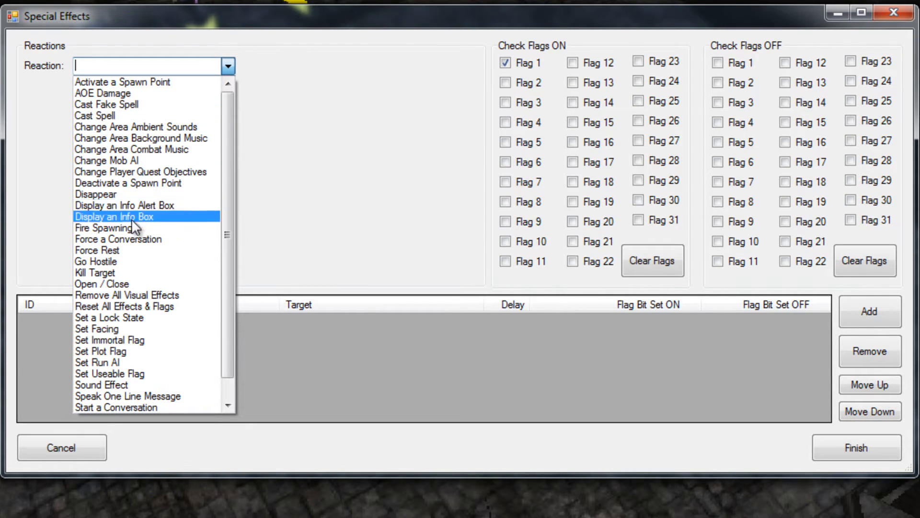
{"action": "left_click", "coordinate": [118, 162]}
{"action": "left_click", "coordinate": [335, 67]}
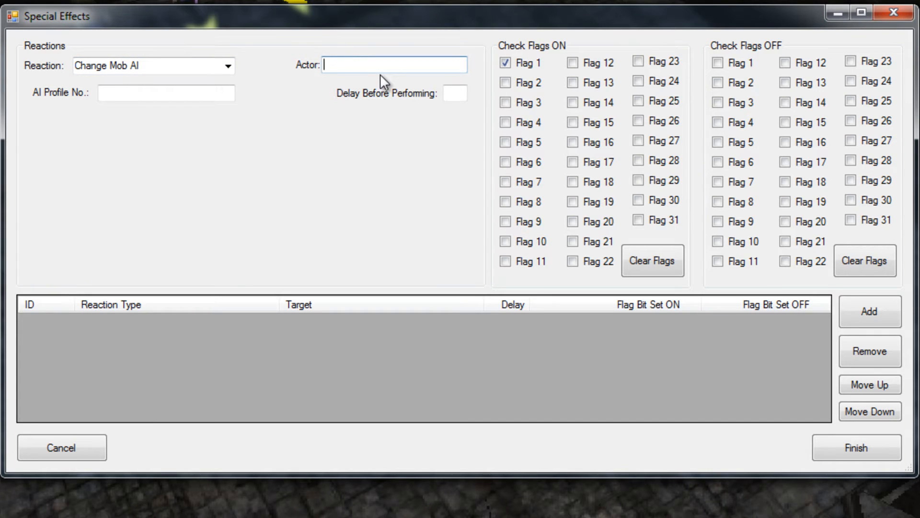
{"action": "type", "text": "badpriest1"}
{"action": "left_click", "coordinate": [178, 92]}
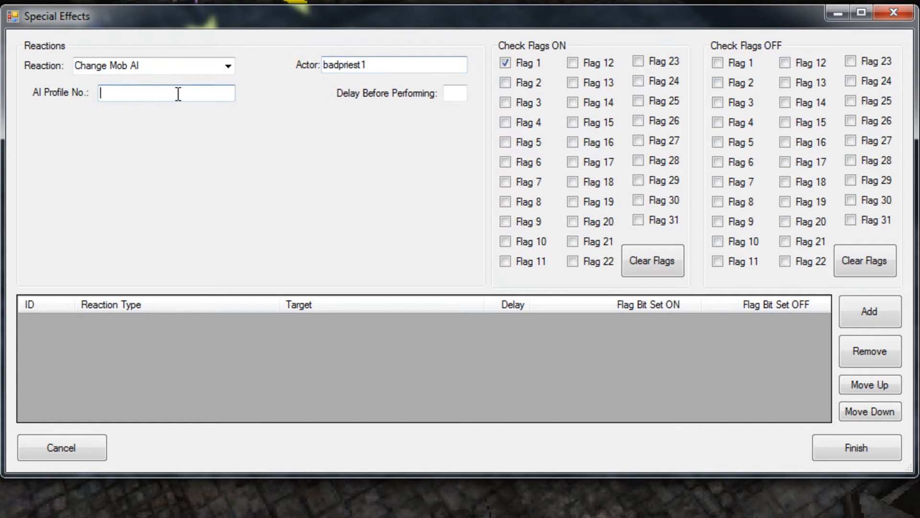
{"action": "type", "text": "2"}
{"action": "left_click", "coordinate": [870, 313]}
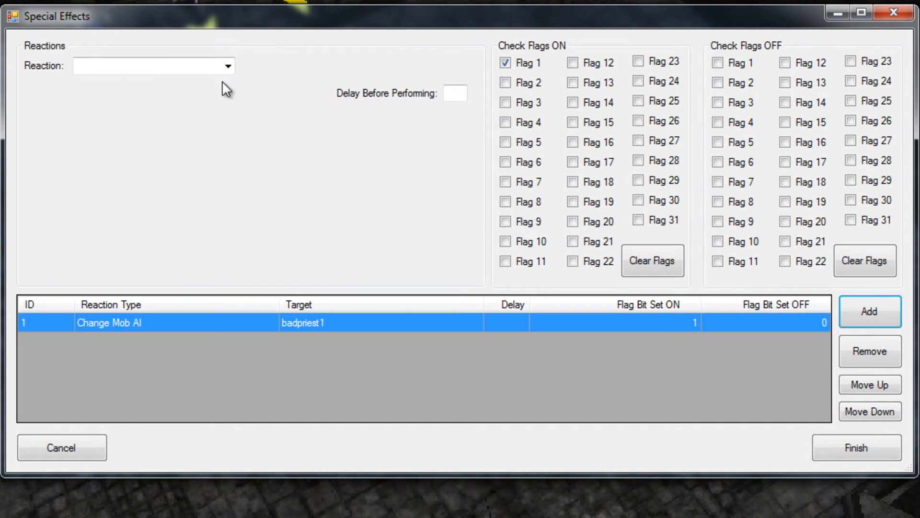
Add a Change Mob AI reaction for badpriest2 with AI profile 2, and copy the actor name for reuse
{"action": "left_click", "coordinate": [228, 66]}
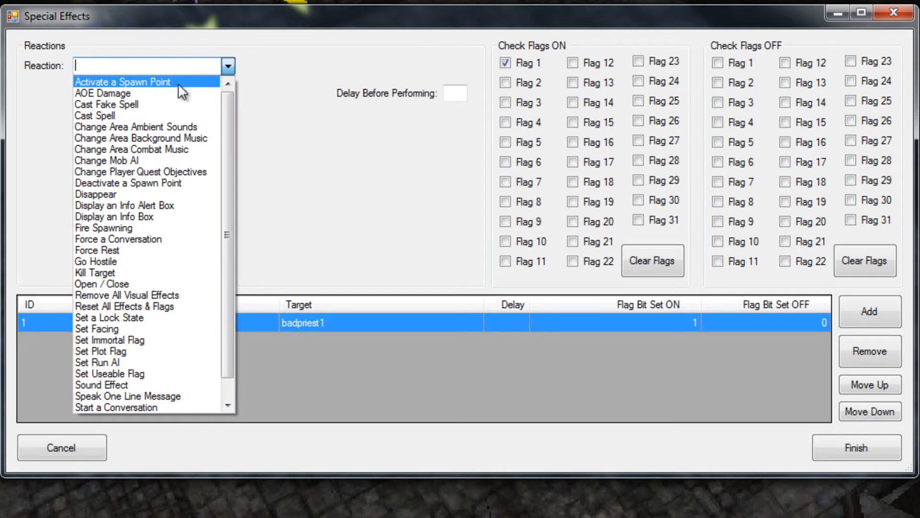
{"action": "left_click", "coordinate": [125, 160]}
{"action": "left_click", "coordinate": [350, 66]}
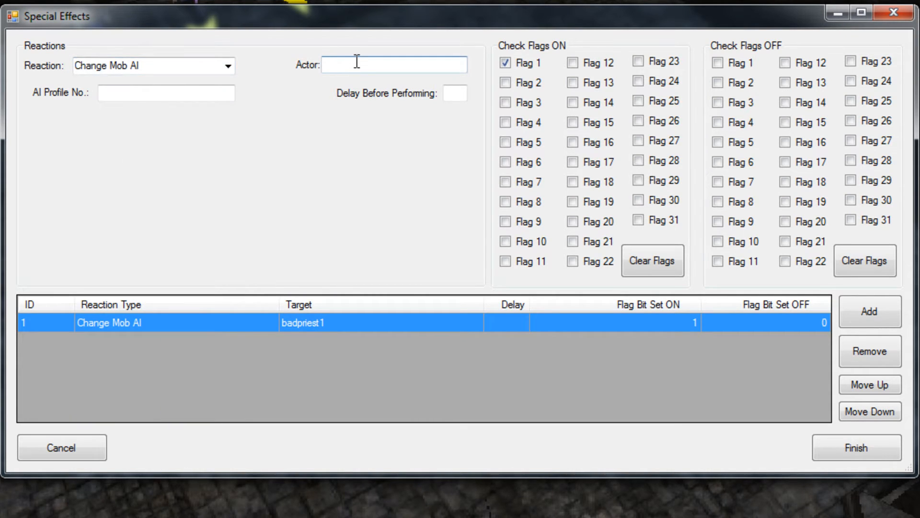
{"action": "type", "text": "badpriest2"}
{"action": "double_click", "coordinate": [357, 64]}
{"action": "key", "text": "ctrl+c"}
{"action": "left_click", "coordinate": [142, 92]}
{"action": "type", "text": "2"}
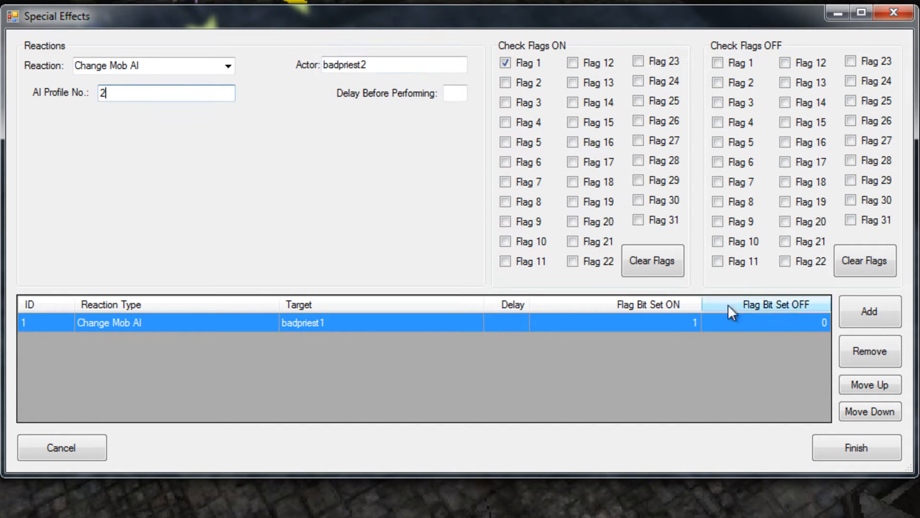
{"action": "left_click", "coordinate": [843, 320]}
Add a Change Mob AI reaction on Flag 1 for actor badpriest3 with AI profile 2
{"action": "left_click", "coordinate": [225, 67]}
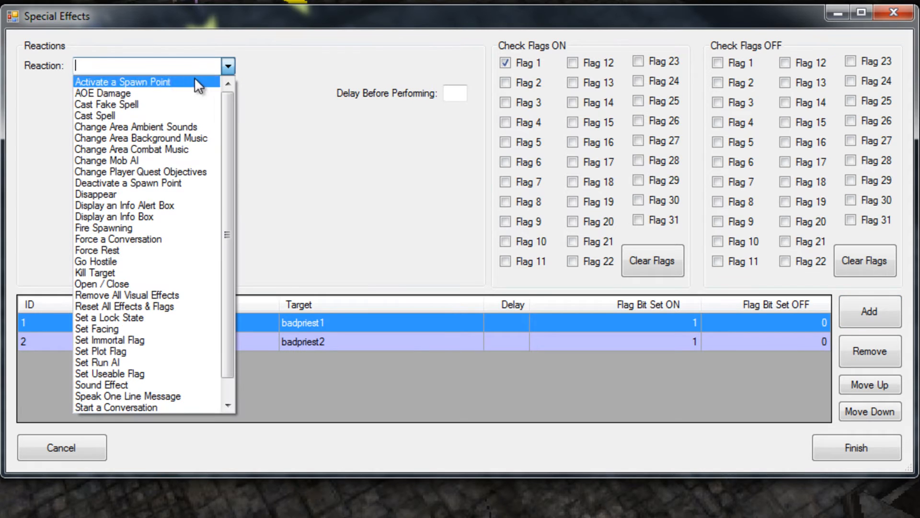
{"action": "left_click", "coordinate": [131, 159]}
{"action": "left_click", "coordinate": [359, 66]}
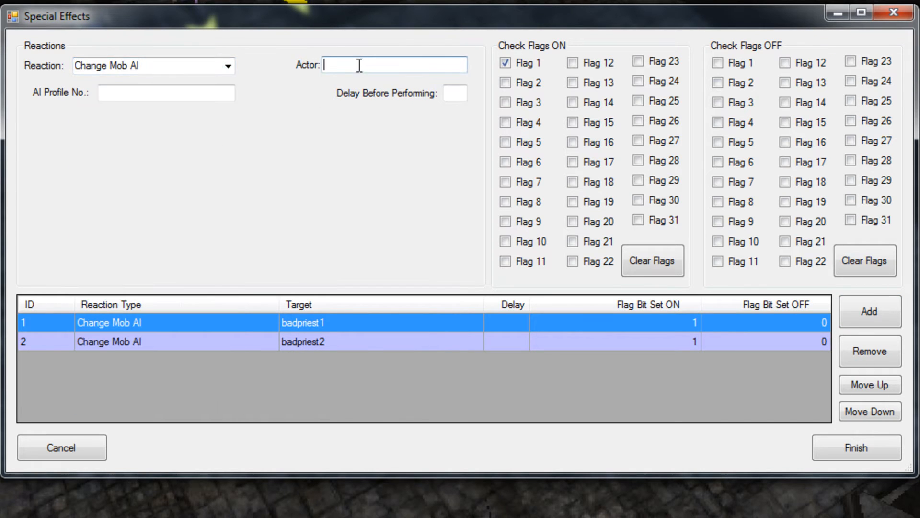
{"action": "key", "text": "BackSpace"}
{"action": "type", "text": "3"}
{"action": "left_click", "coordinate": [130, 88]}
{"action": "type", "text": "2"}
{"action": "left_click", "coordinate": [892, 318]}
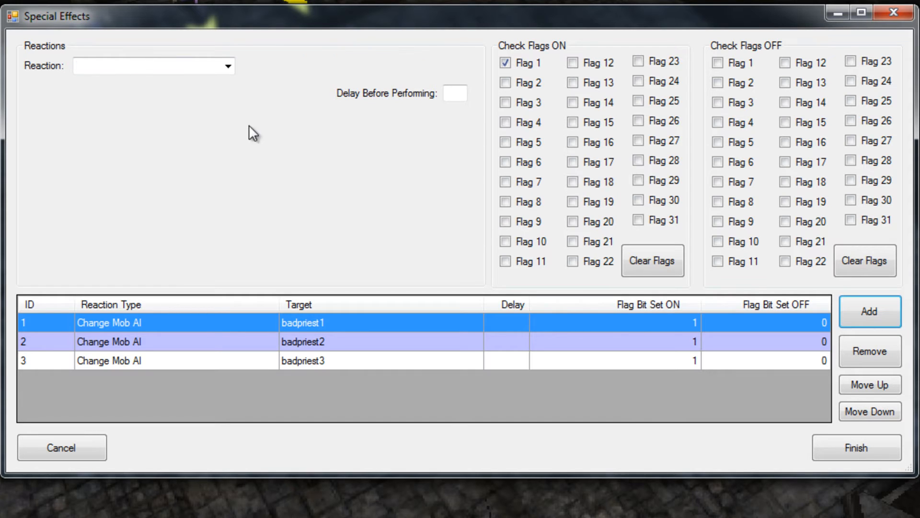
Add a Change Mob AI reaction on Flag 1 for actor badpriest4 with AI profile 2
{"action": "left_click", "coordinate": [225, 67]}
{"action": "left_click", "coordinate": [117, 161]}
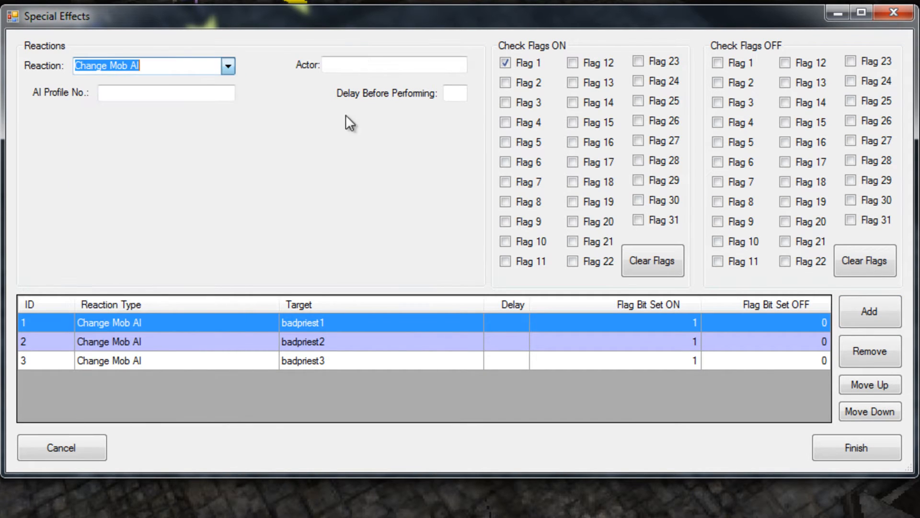
{"action": "left_click", "coordinate": [389, 71]}
{"action": "key", "text": "ctrl+v"}
{"action": "key", "text": "BackSpace"}
{"action": "type", "text": "4"}
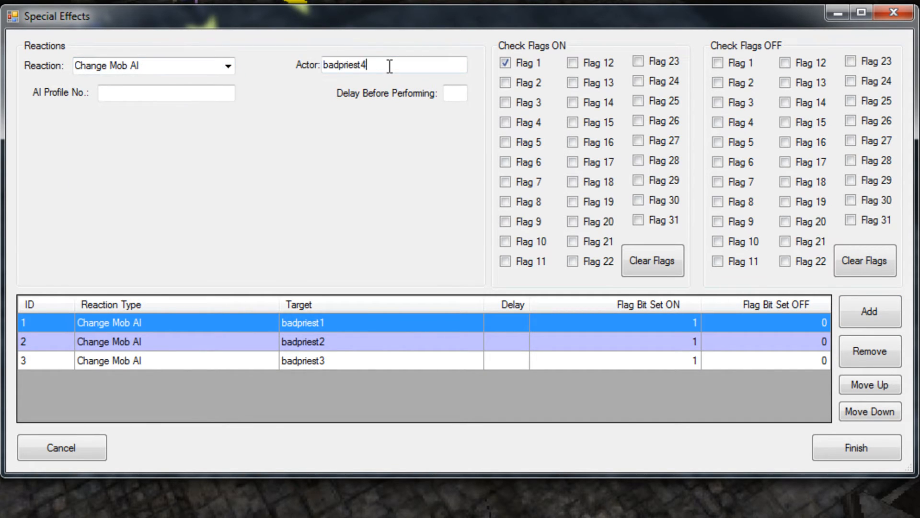
{"action": "left_click", "coordinate": [151, 85]}
{"action": "type", "text": "2"}
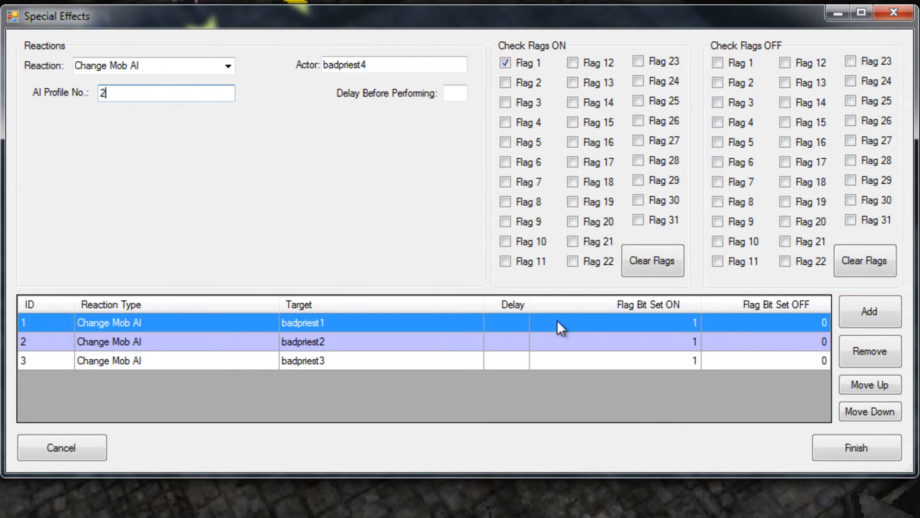
{"action": "left_click", "coordinate": [887, 316]}
Add a Start a Conversation reaction on Flag 1 with actor badpriest1, conversation priests and a delay of 2
{"action": "left_click", "coordinate": [227, 65]}
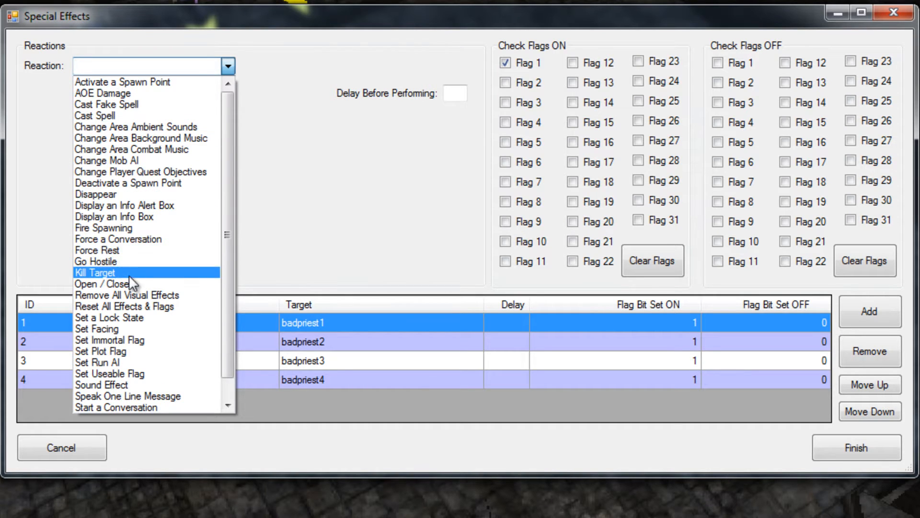
{"action": "left_click", "coordinate": [116, 406]}
{"action": "left_click", "coordinate": [354, 65]}
{"action": "key", "text": "ctrl+v"}
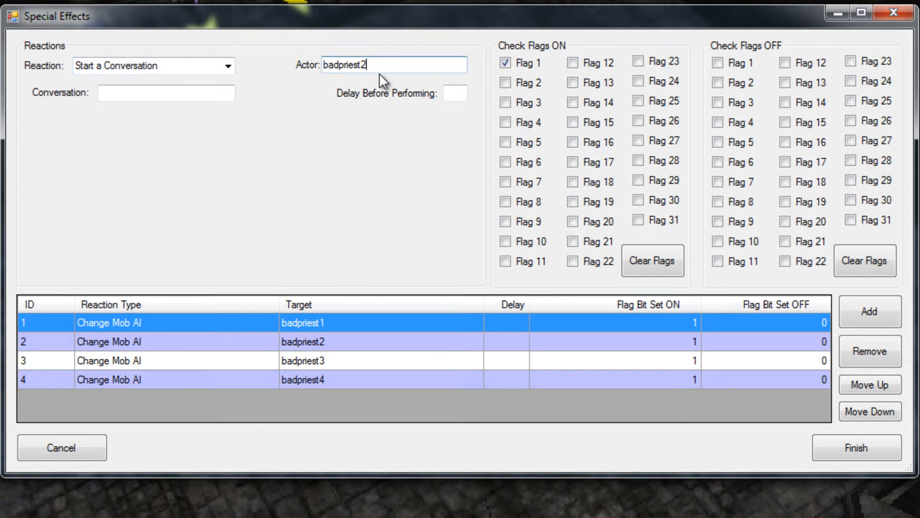
{"action": "type", "text": "1"}
{"action": "left_click", "coordinate": [207, 95]}
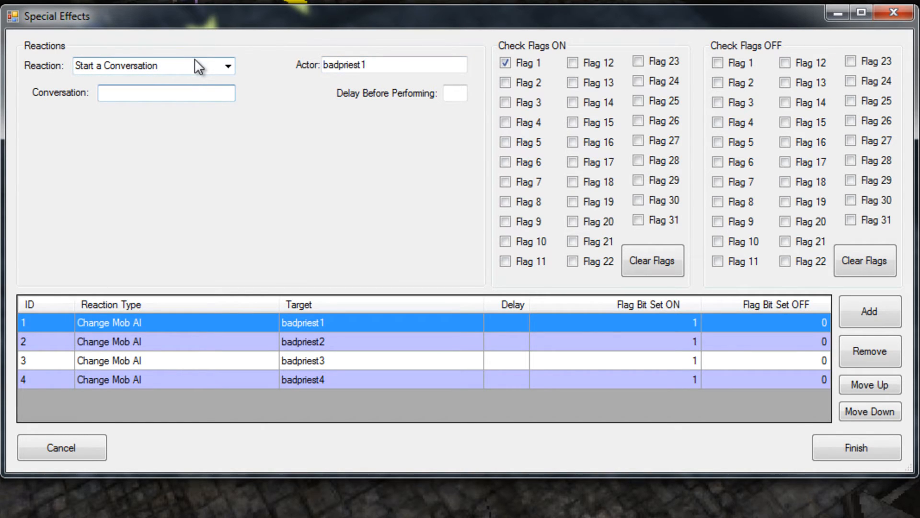
{"action": "type", "text": "priests"}
{"action": "left_click", "coordinate": [466, 97]}
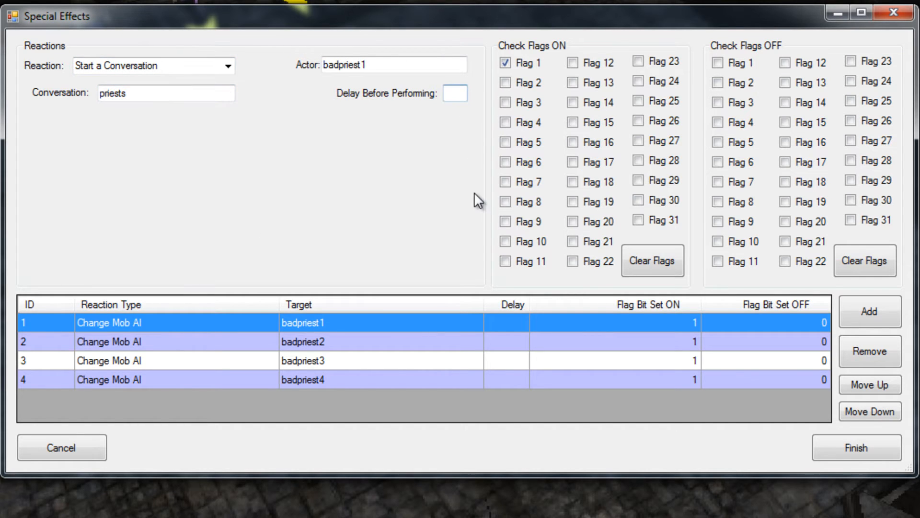
{"action": "type", "text": "2"}
{"action": "left_click", "coordinate": [867, 317]}
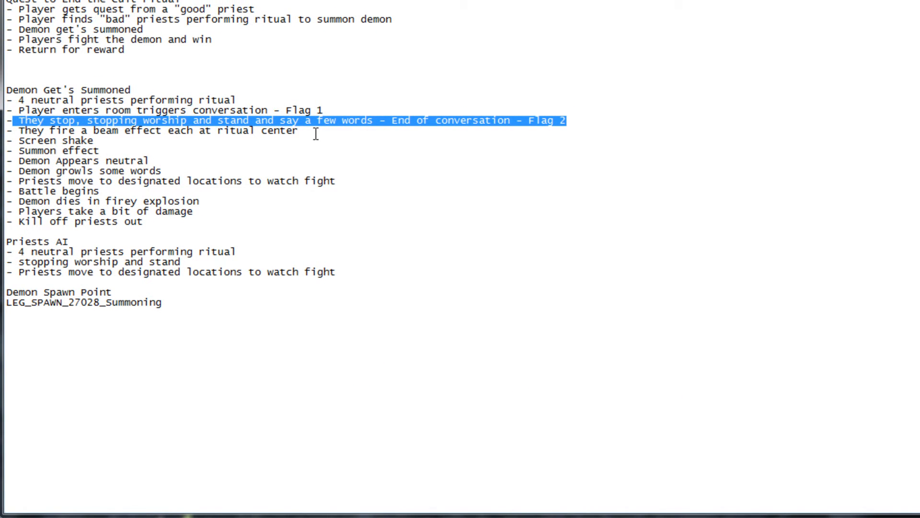
Finish the reaction list, quit the Legends SE Plugin and review the outline line about the beam effects at the ritual center
{"action": "left_click_drag", "start_coordinate": [299, 133], "coordinate": [181, 133]}
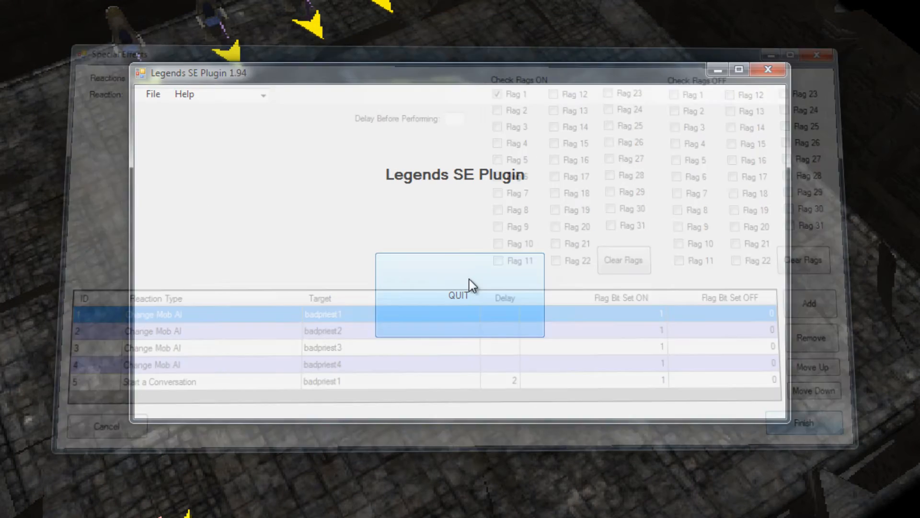
{"action": "left_click", "coordinate": [468, 288]}
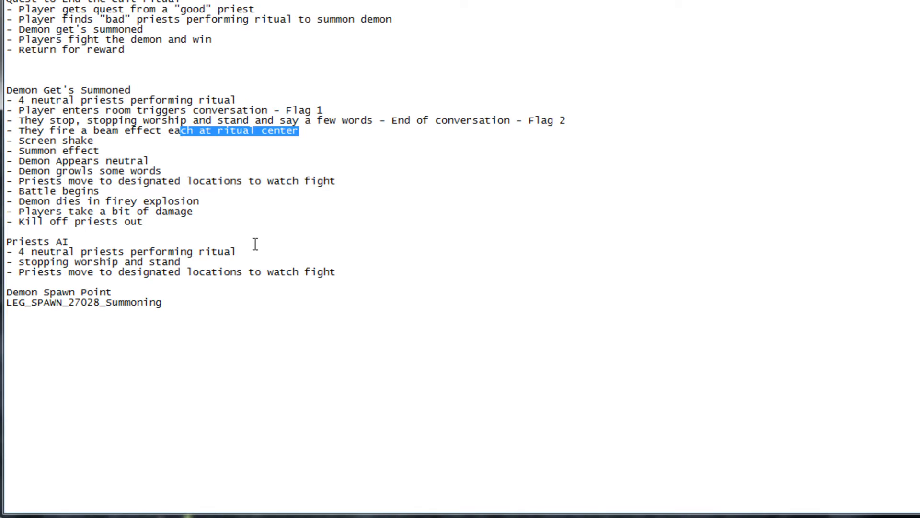
{"action": "left_click", "coordinate": [308, 129]}
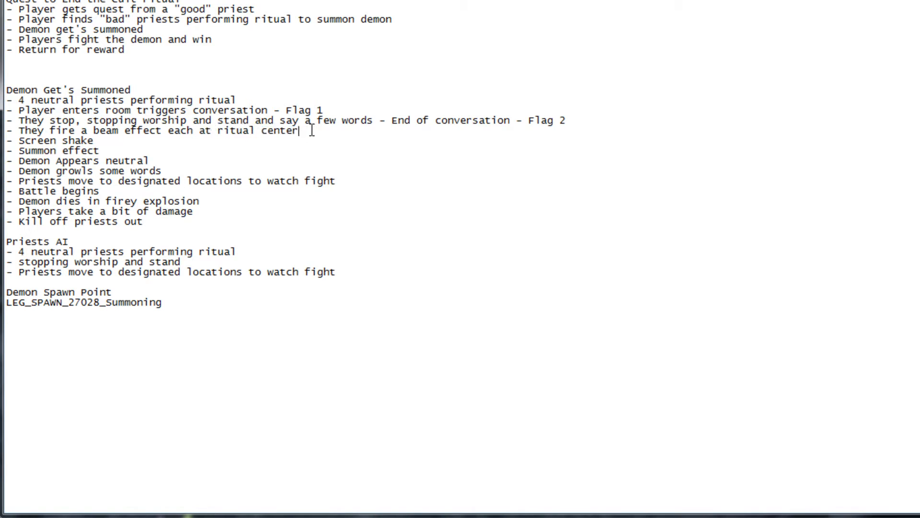
{"action": "left_click_drag", "start_coordinate": [309, 130], "coordinate": [9, 125]}
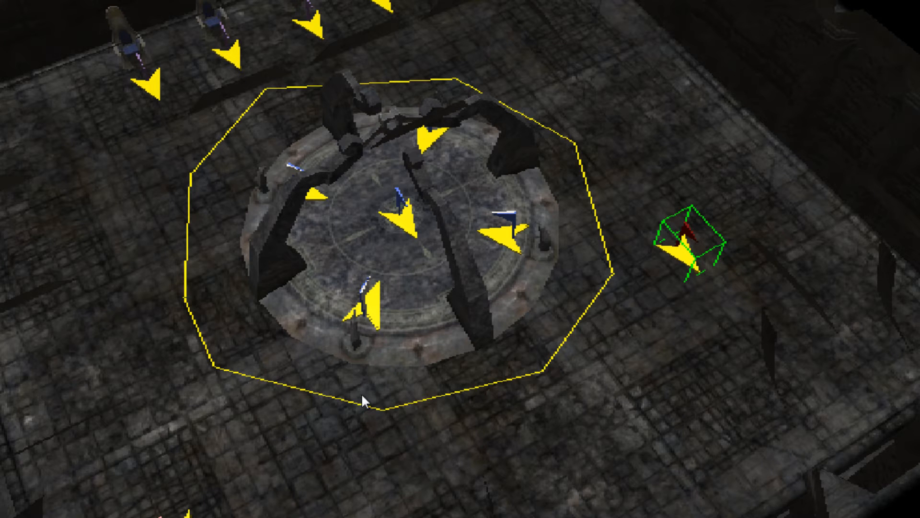
Place one SE Object Helper placeable at the center of the ritual circle
{"action": "middle_click_drag", "start_coordinate": [347, 501], "coordinate": [372, 471]}
{"action": "scroll", "coordinate": [394, 490], "scroll_direction": "up", "scroll_amount": 3}
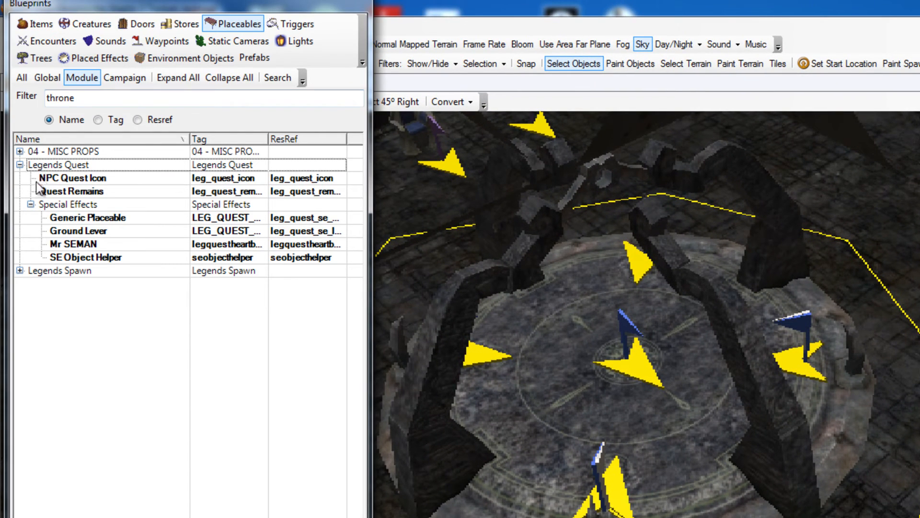
{"action": "left_click", "coordinate": [70, 257]}
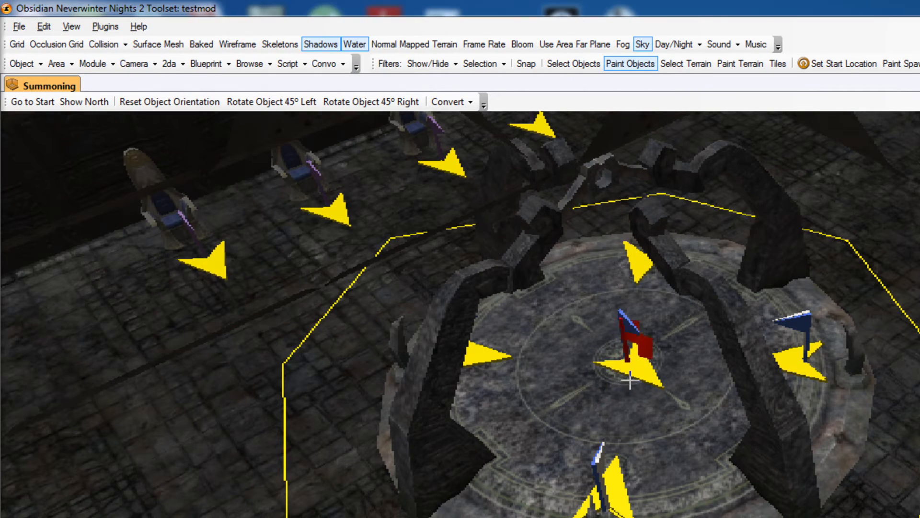
{"action": "left_click", "coordinate": [629, 379]}
{"action": "key", "text": "Escape"}
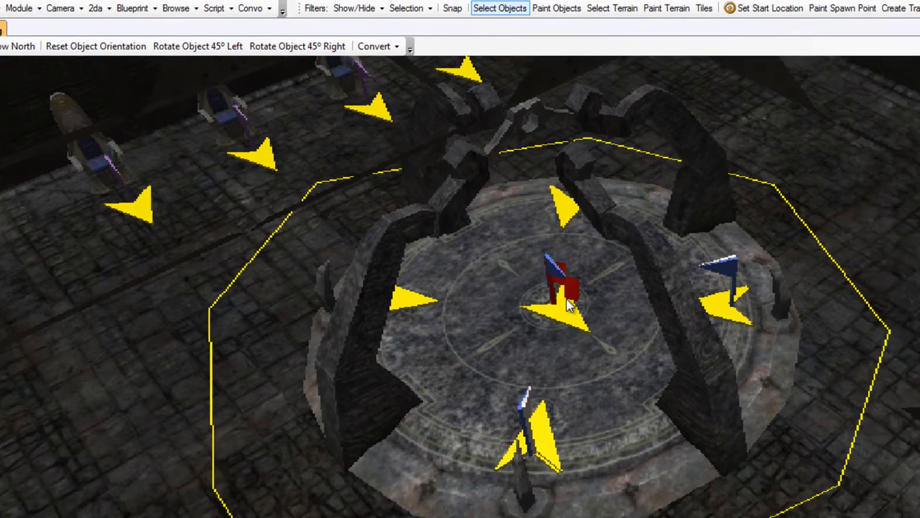
Raise the central SE Object Helper above the platform floor to around the height of the blue flag marker
{"action": "left_click", "coordinate": [636, 368]}
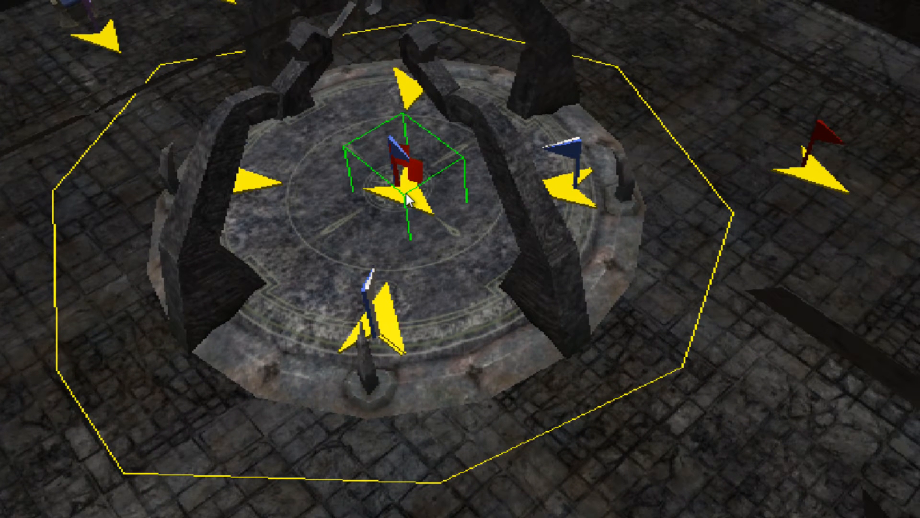
{"action": "key", "text": "Page_Up"}
{"action": "key", "text": "Page_Up"}
{"action": "key", "text": "Page_Up"}
{"action": "key", "text": "Page_Up"}
{"action": "key", "text": "Page_Up"}
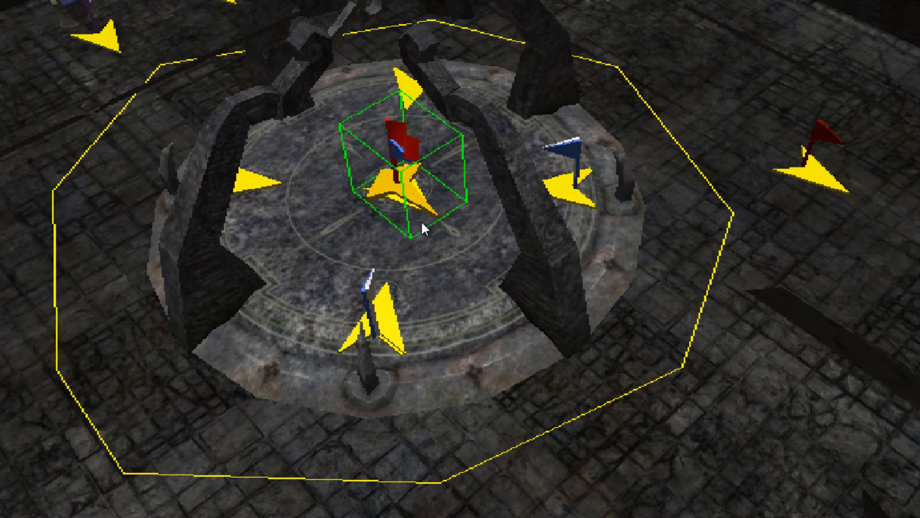
{"action": "key", "text": "Page_Up"}
{"action": "key", "text": "Page_Up"}
{"action": "key", "text": "Page_Up"}
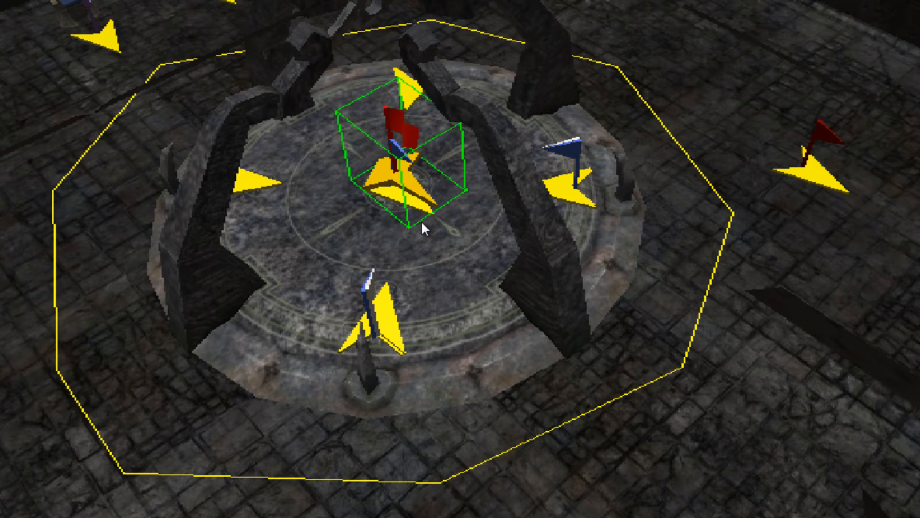
{"action": "key", "text": "Page_Down"}
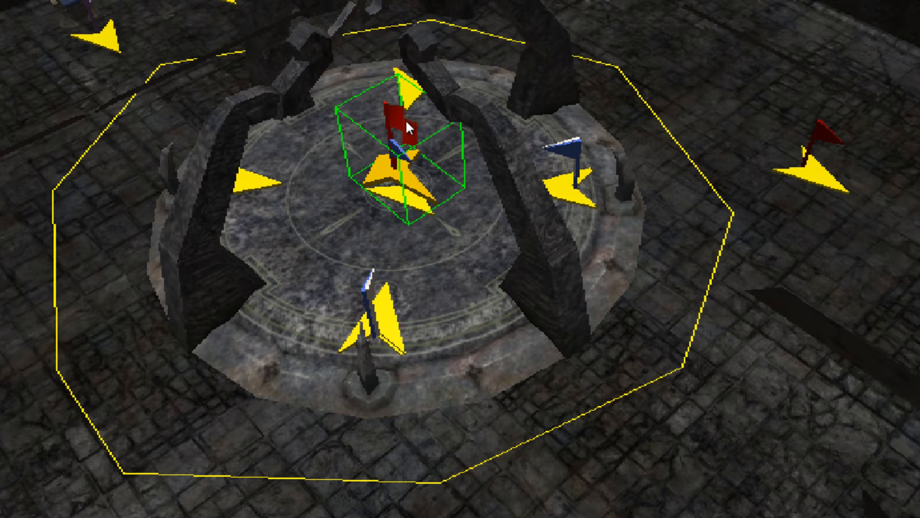
Paste four copies of the raised helper, one at each blue flag marker around the ritual circle
{"action": "key", "text": "ctrl+v"}
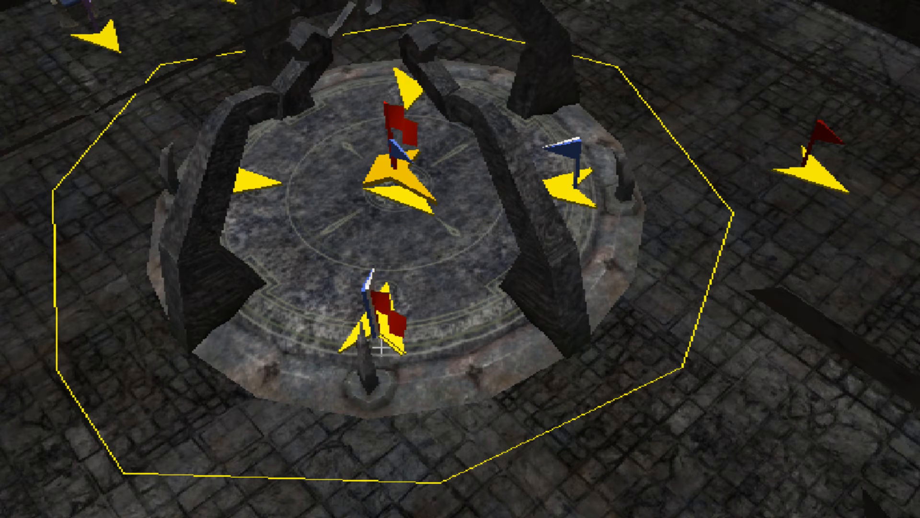
{"action": "left_click", "coordinate": [574, 203]}
{"action": "left_click", "coordinate": [267, 199]}
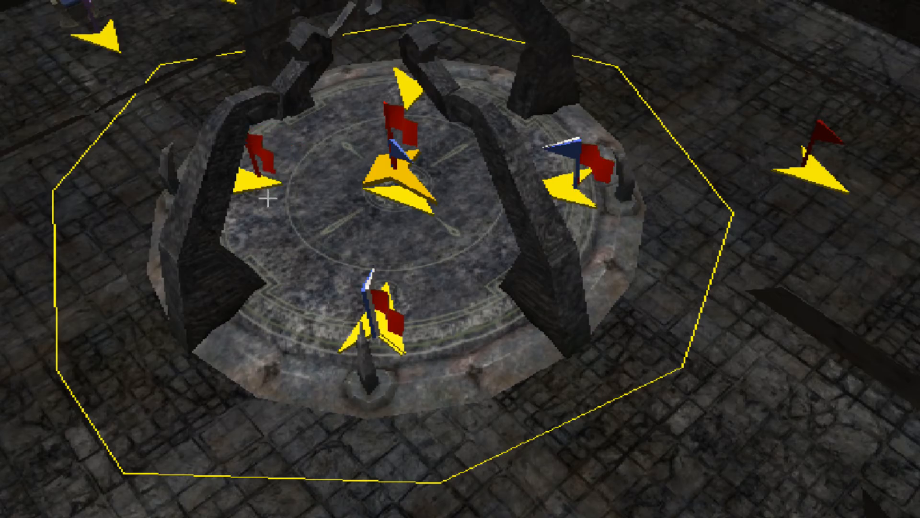
{"action": "middle_click_drag", "start_coordinate": [267, 200], "coordinate": [314, 205]}
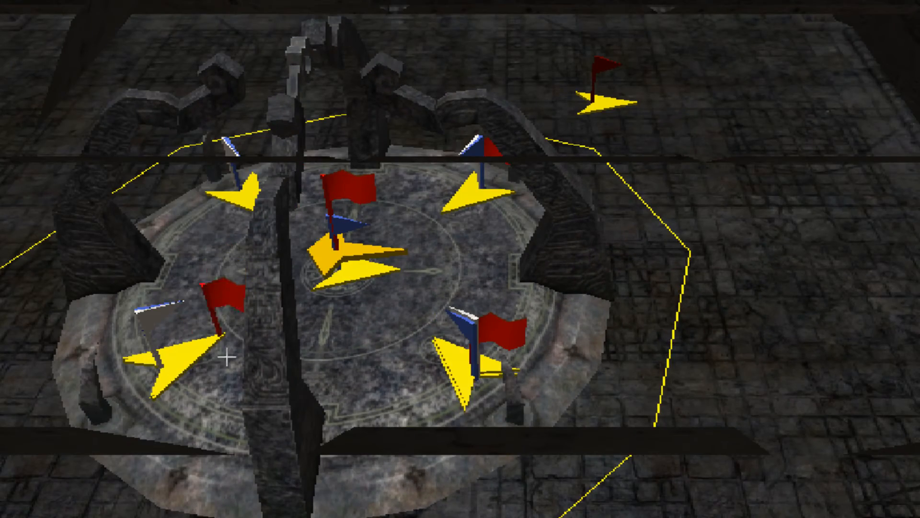
{"action": "left_click", "coordinate": [174, 385]}
{"action": "middle_click_drag", "start_coordinate": [245, 293], "coordinate": [369, 284]}
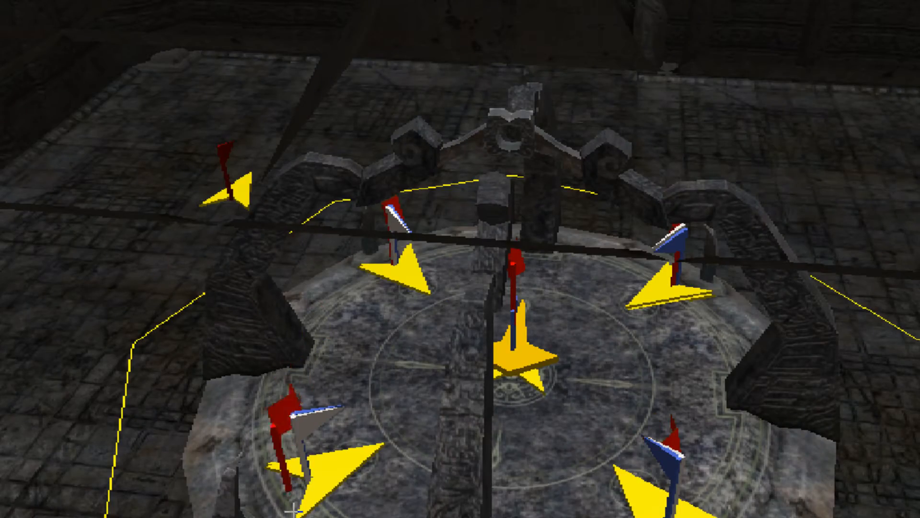
{"action": "left_click", "coordinate": [324, 503]}
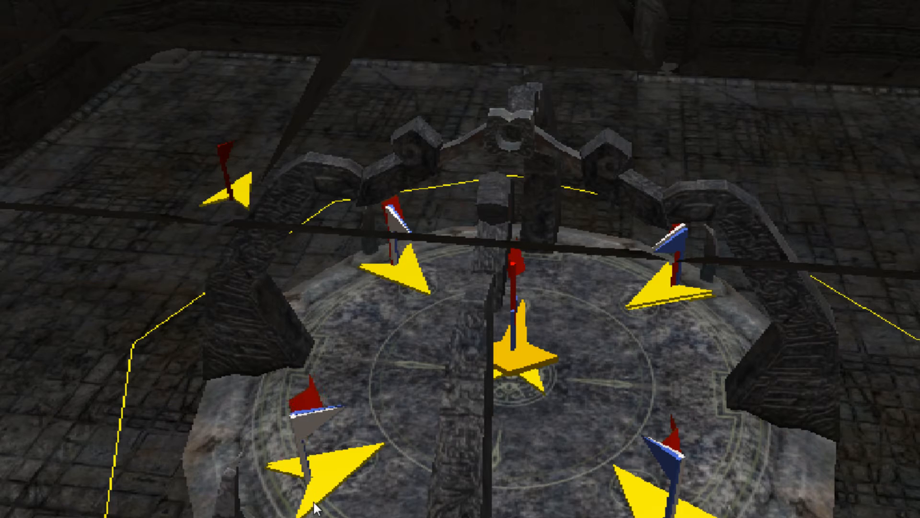
Raise the first of the four copied outer helpers above its blue flag marker's base
{"action": "middle_click_drag", "start_coordinate": [731, 423], "coordinate": [425, 480]}
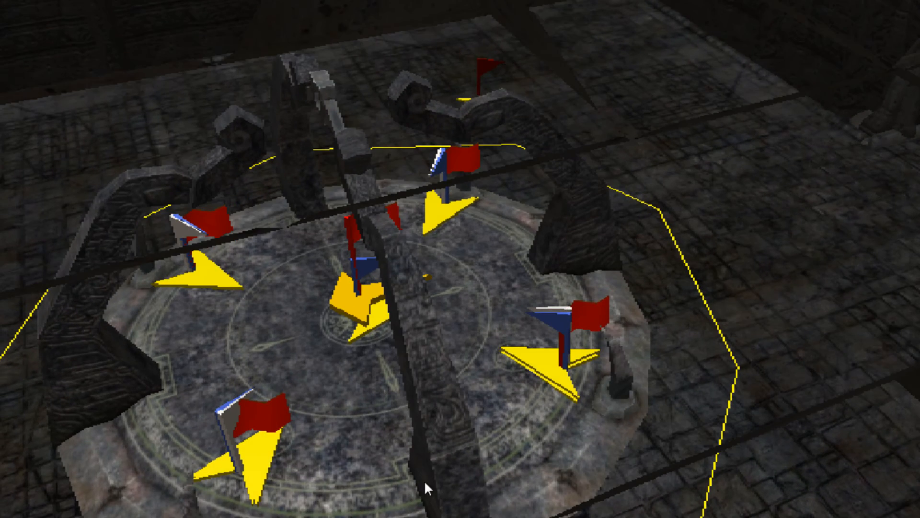
{"action": "left_click", "coordinate": [271, 419]}
{"action": "key", "text": "Page_Up"}
{"action": "key", "text": "Page_Up"}
{"action": "key", "text": "Page_Up"}
{"action": "key", "text": "Page_Up"}
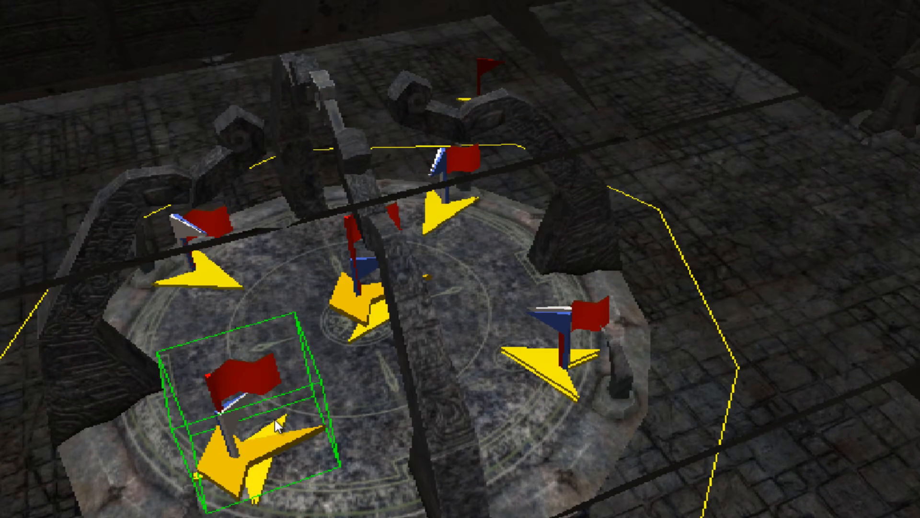
{"action": "key", "text": "Page_Up"}
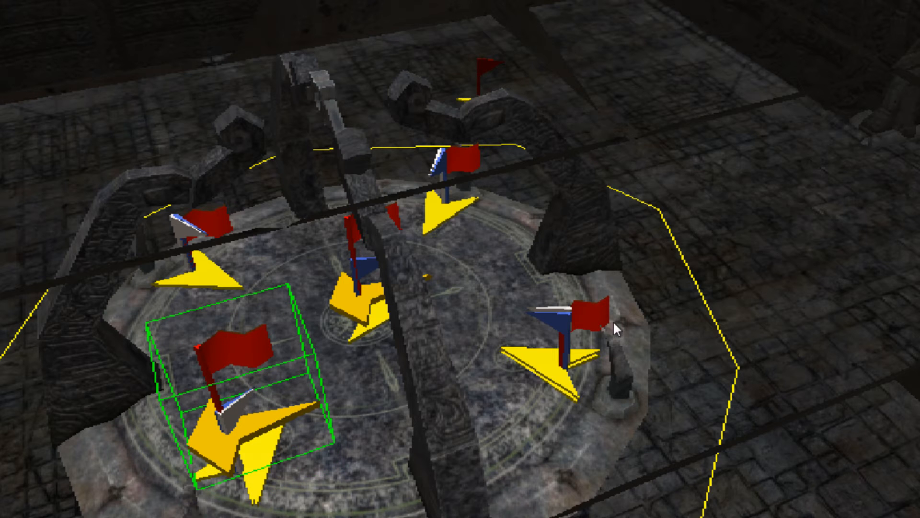
Raise the second outer helper, beside the small stone spike, to a height similar to the first
{"action": "left_click", "coordinate": [599, 313]}
{"action": "key", "text": "Page_Up"}
{"action": "key", "text": "Page_Up"}
{"action": "key", "text": "Page_Up"}
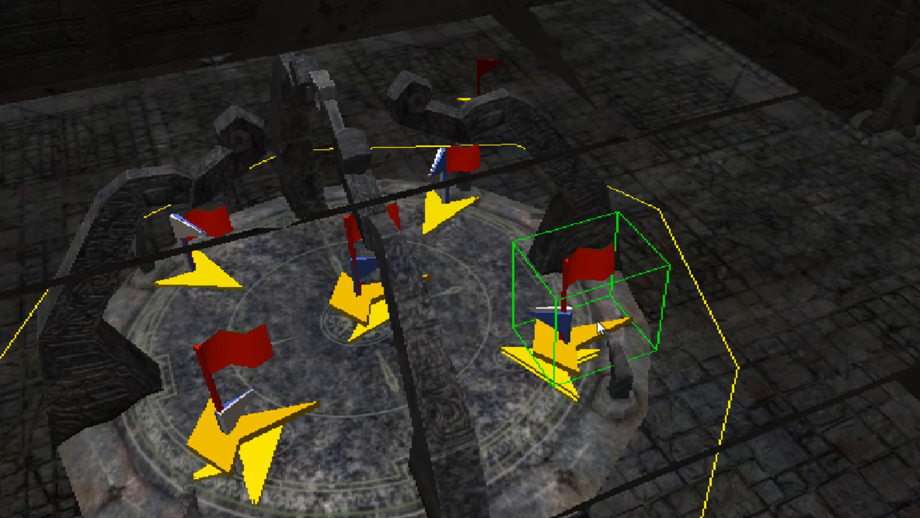
{"action": "key", "text": "Page_Up"}
Raise the third outer helper off the platform to match the height of the other raised helpers
{"action": "middle_click_drag", "start_coordinate": [302, 345], "coordinate": [516, 323]}
{"action": "left_click", "coordinate": [848, 320]}
{"action": "key", "text": "Page_Up"}
{"action": "key", "text": "Page_Up"}
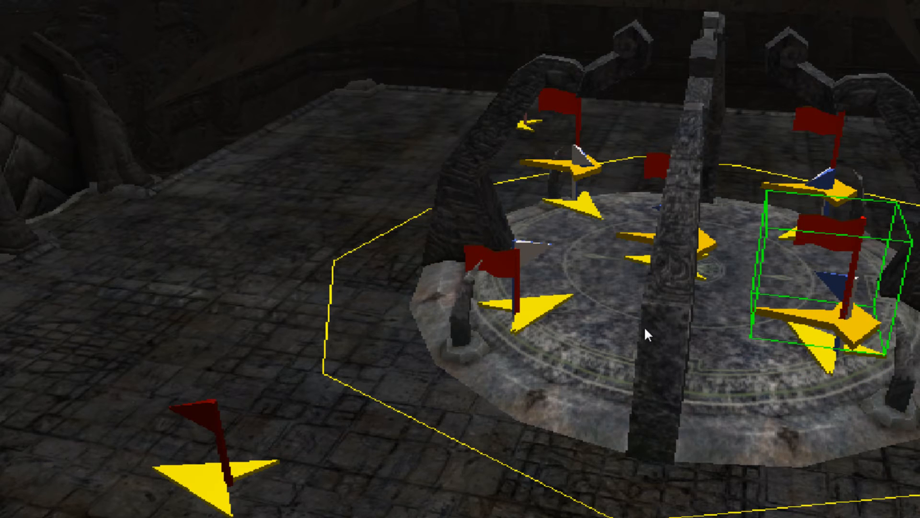
{"action": "key", "text": "Page_Up"}
Raise the last outer helper still at floor level to match the other three around the circle
{"action": "middle_click_drag", "start_coordinate": [646, 329], "coordinate": [737, 341]}
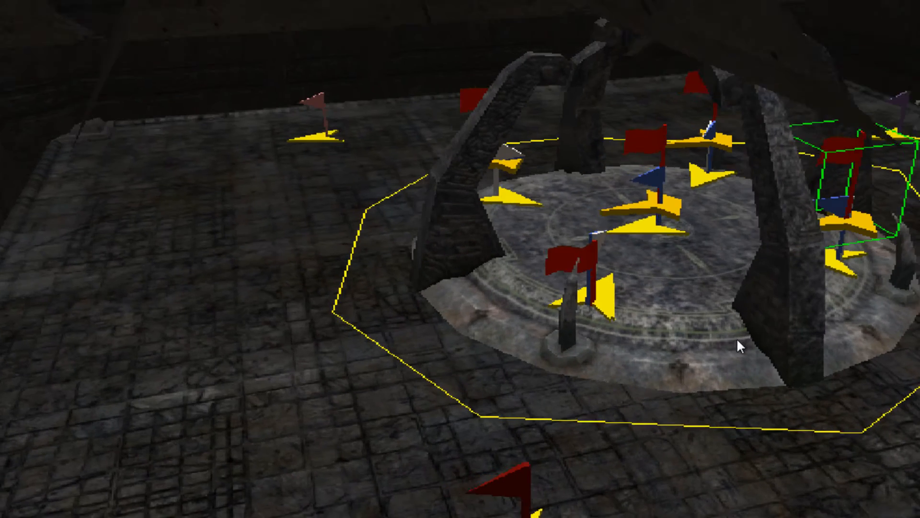
{"action": "scroll", "coordinate": [737, 338], "scroll_direction": "down", "scroll_amount": 4}
{"action": "left_click", "coordinate": [570, 256]}
{"action": "scroll", "coordinate": [620, 350], "scroll_direction": "up", "scroll_amount": 4}
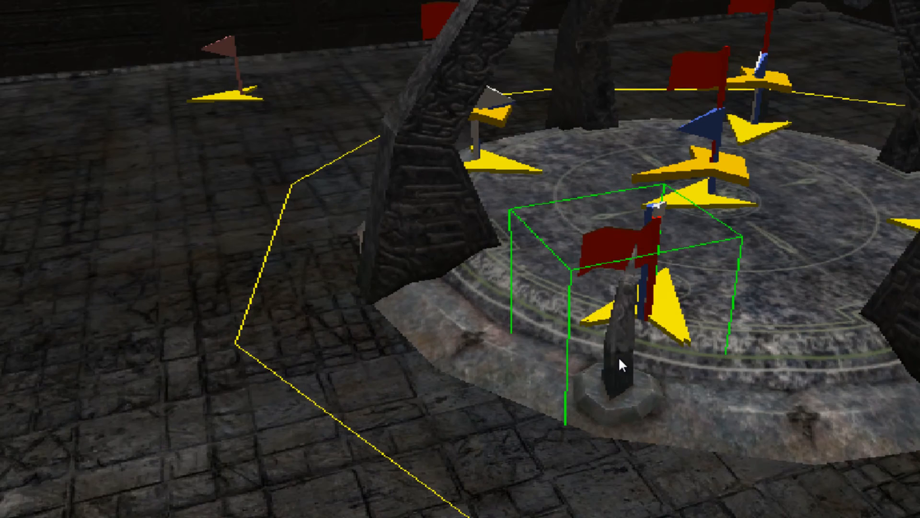
{"action": "key", "text": "Page_Up"}
{"action": "key", "text": "Page_Up"}
{"action": "key", "text": "Page_Up"}
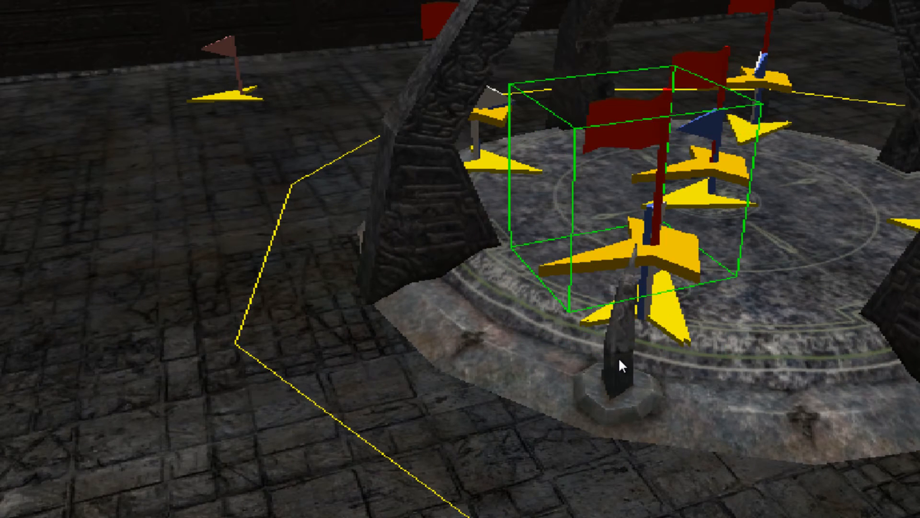
Set the tag of the central SE Object Helper to beamsource
{"action": "middle_click_drag", "start_coordinate": [559, 374], "coordinate": [722, 383]}
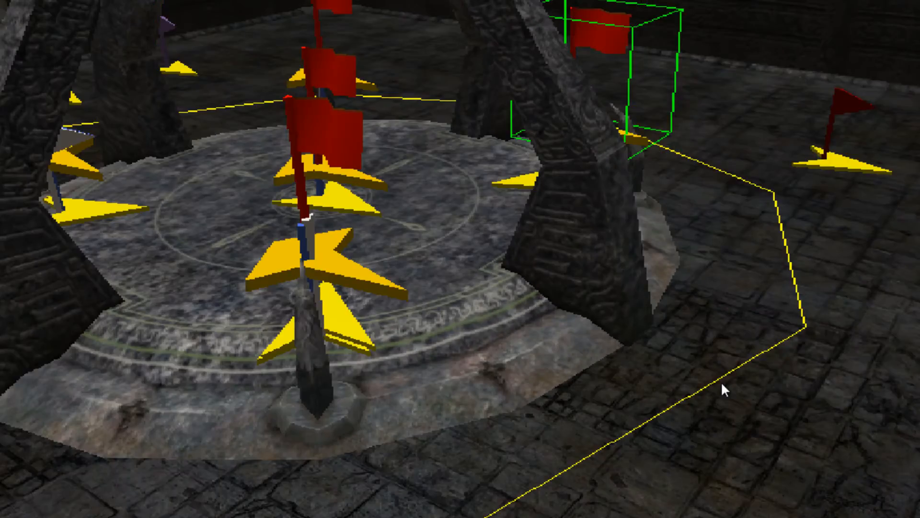
{"action": "scroll", "coordinate": [715, 391], "scroll_direction": "down", "scroll_amount": 3}
{"action": "left_click", "coordinate": [352, 79]}
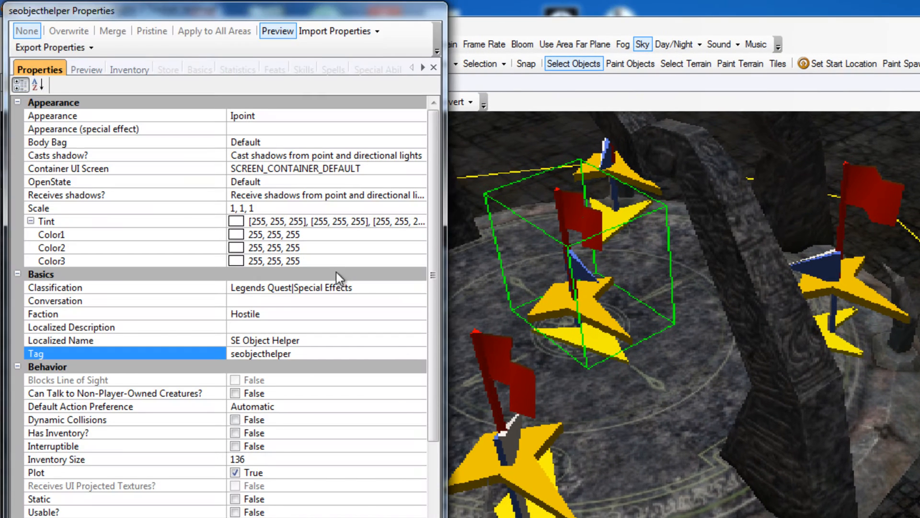
{"action": "left_click", "coordinate": [302, 353]}
{"action": "left_click_drag", "start_coordinate": [302, 353], "coordinate": [222, 346]}
{"action": "type", "text": "beam"}
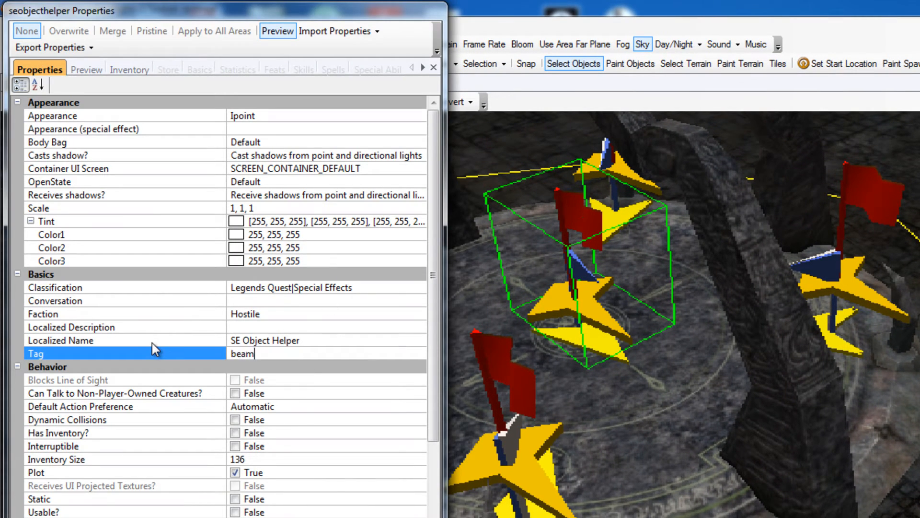
{"action": "type", "text": "source"}
Set the tag of the nearest outer helper to beamdest1
{"action": "left_click", "coordinate": [520, 378]}
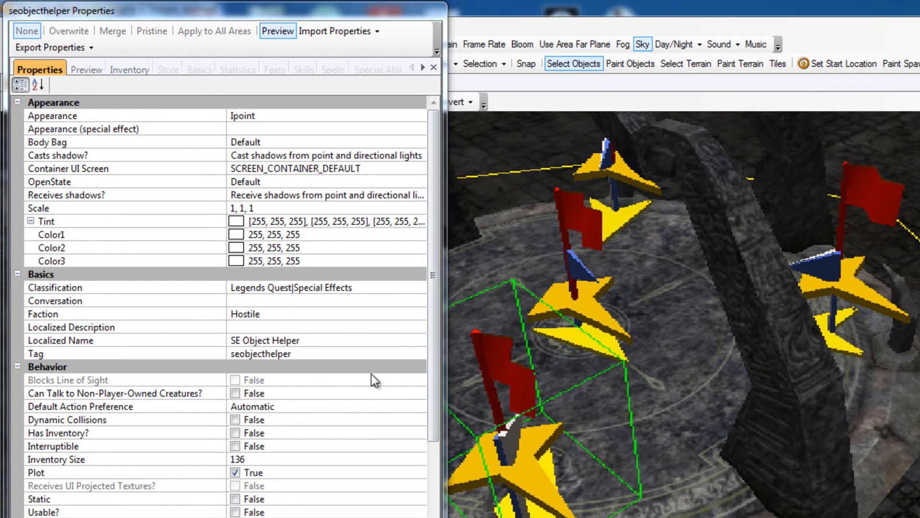
{"action": "left_click", "coordinate": [332, 354]}
{"action": "left_click_drag", "start_coordinate": [333, 355], "coordinate": [175, 349]}
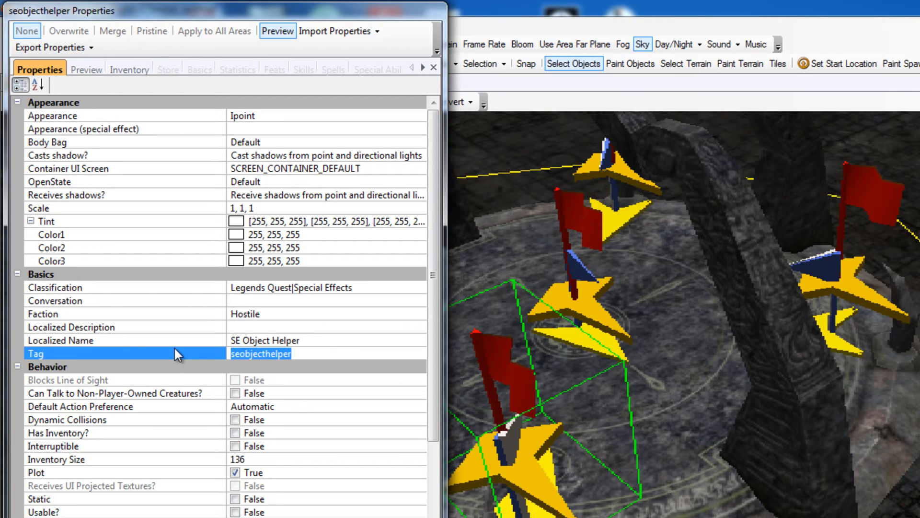
{"action": "type", "text": "beam"}
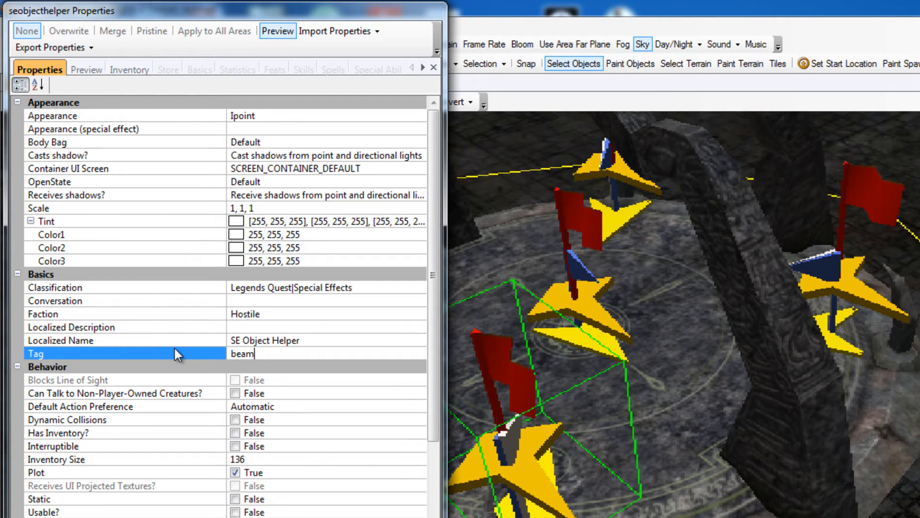
{"action": "type", "text": "dest1"}
Set the tag of the outer helper beyond the stone arch to beamdest2
{"action": "left_click", "coordinate": [839, 205]}
{"action": "left_click_drag", "start_coordinate": [346, 359], "coordinate": [128, 345]}
{"action": "type", "text": "beamdest"}
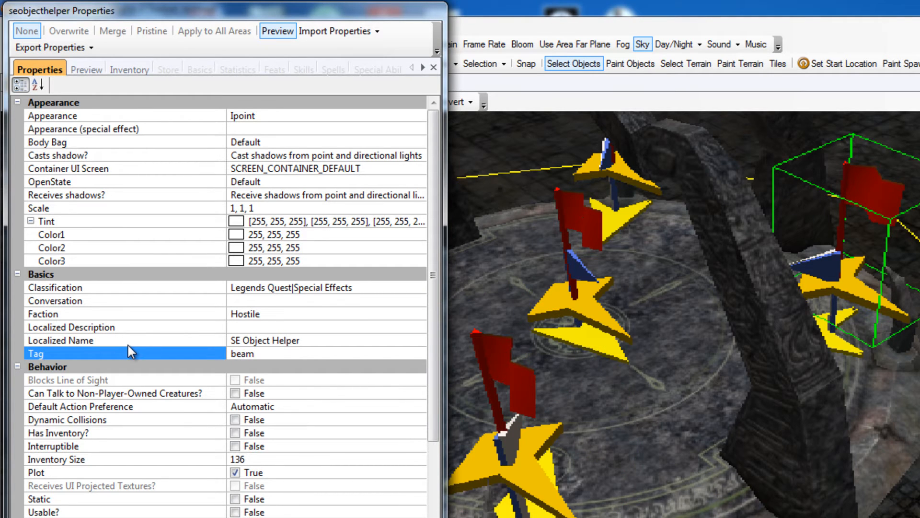
{"action": "type", "text": "2"}
Set the tag of the next untagged outer helper around the circle to beamdest3
{"action": "middle_click_drag", "start_coordinate": [590, 328], "coordinate": [688, 413]}
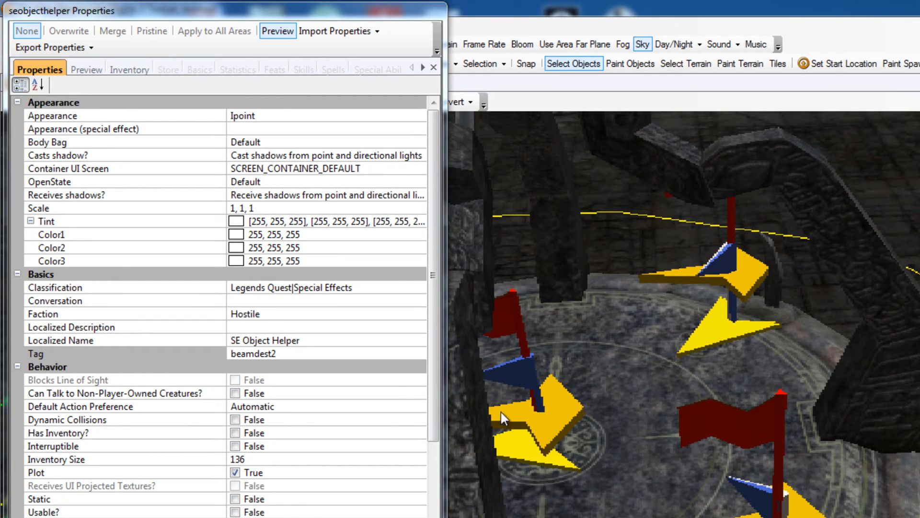
{"action": "left_click", "coordinate": [708, 421]}
{"action": "double_click", "coordinate": [168, 352]}
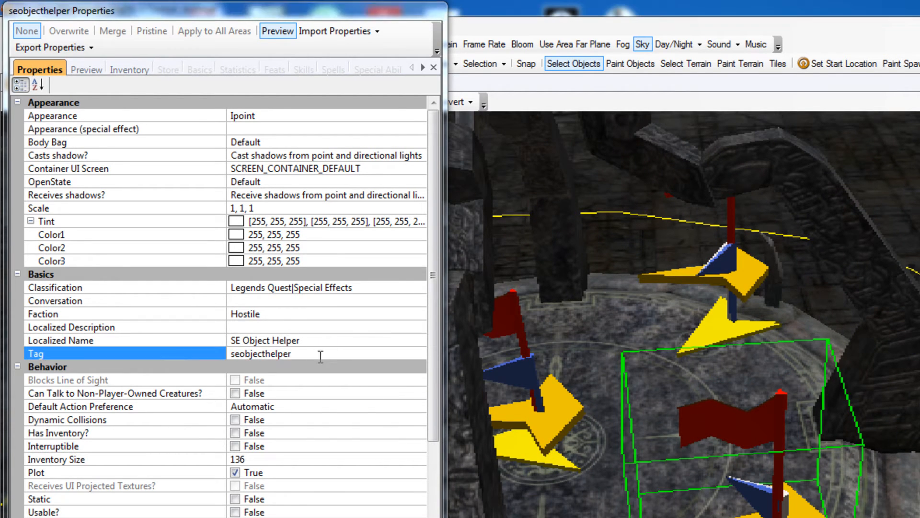
{"action": "type", "text": "beamdest3"}
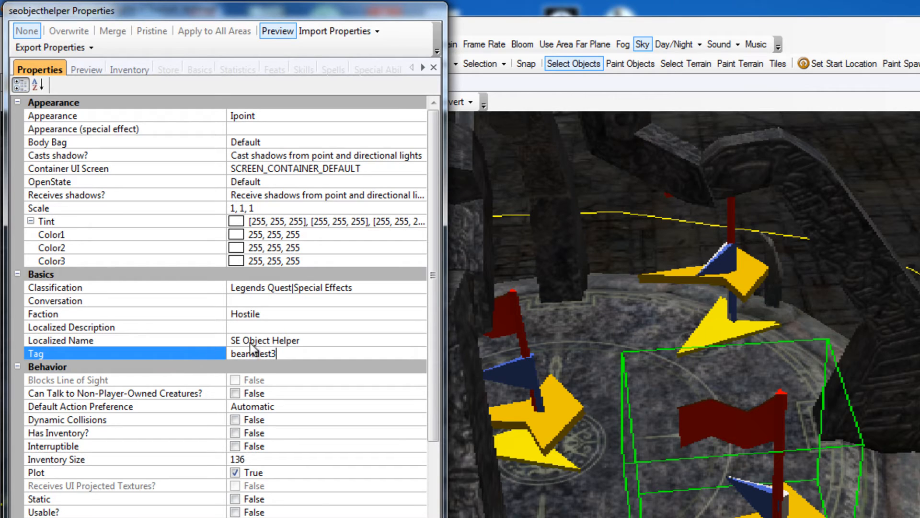
Set the tag of the last untagged outer helper to beamdest4 and clear the selection
{"action": "middle_click_drag", "start_coordinate": [527, 338], "coordinate": [564, 325]}
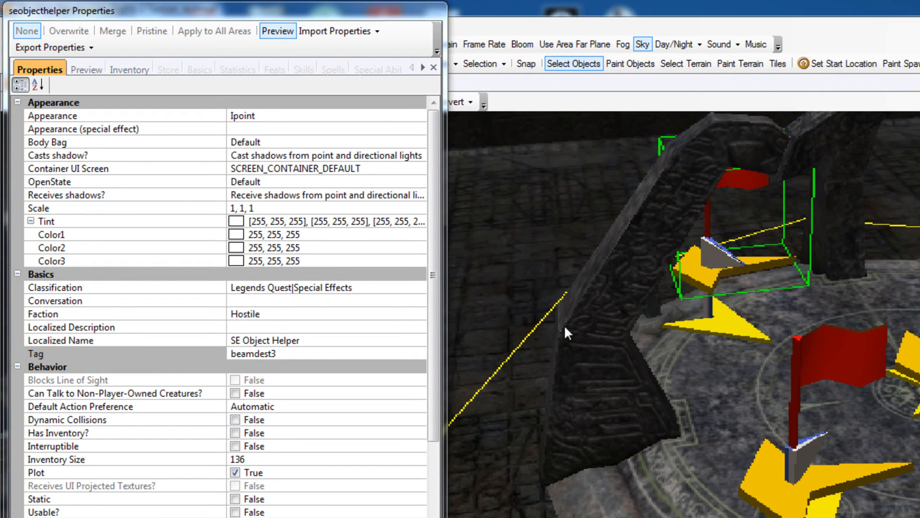
{"action": "left_click", "coordinate": [844, 369]}
{"action": "left_click", "coordinate": [189, 355]}
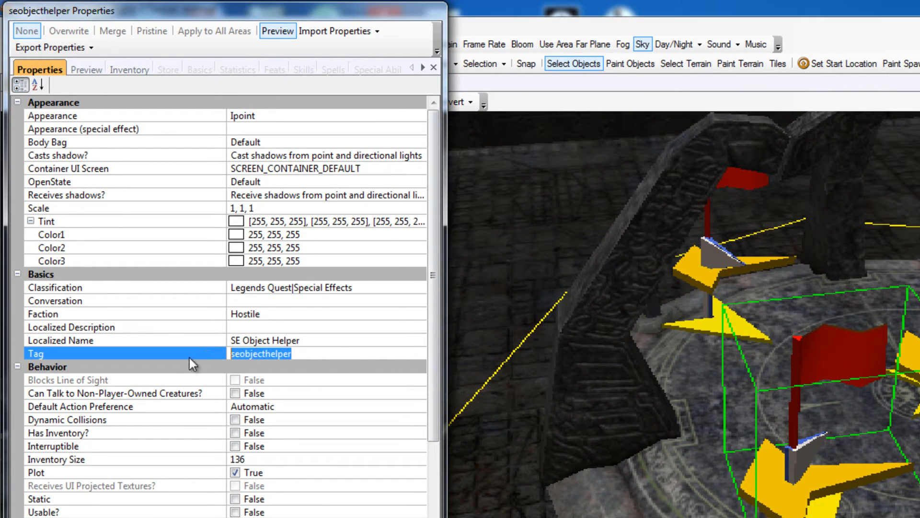
{"action": "type", "text": "beamdest3"}
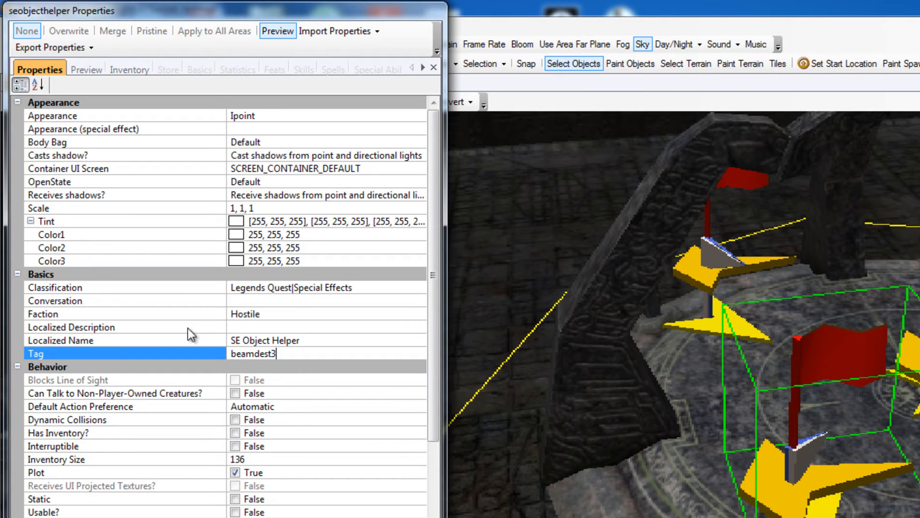
{"action": "key", "text": "BackSpace"}
{"action": "type", "text": "4"}
{"action": "key", "text": "Return"}
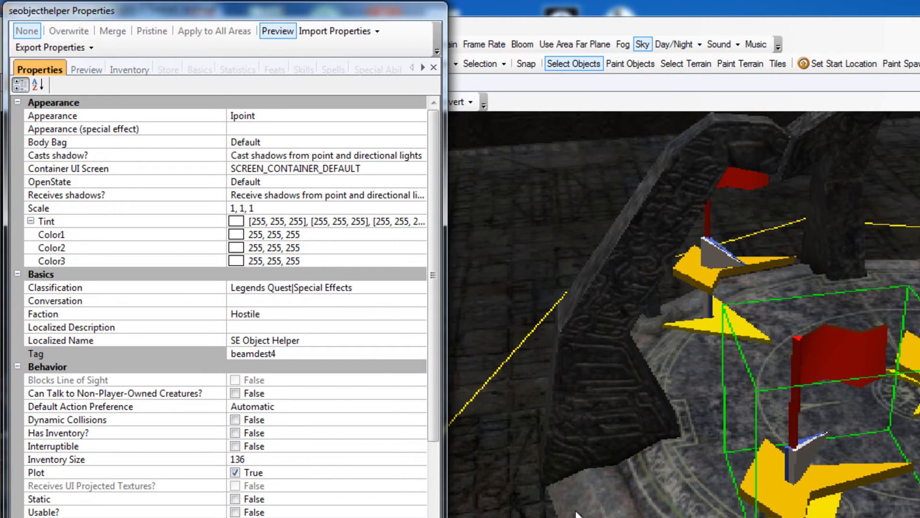
{"action": "left_click", "coordinate": [496, 330]}
{"action": "scroll", "coordinate": [687, 436], "scroll_direction": "down", "scroll_amount": 5}
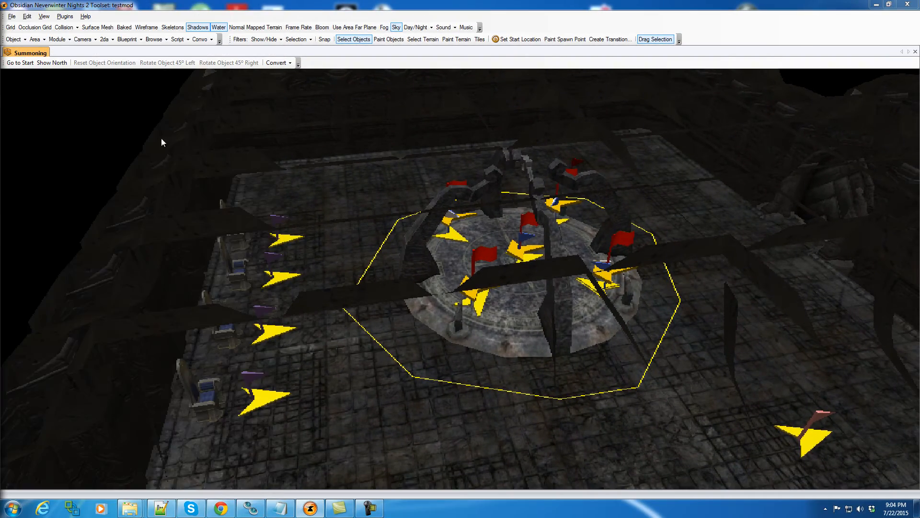
{"action": "scroll", "coordinate": [404, 280], "scroll_direction": "up", "scroll_amount": 6}
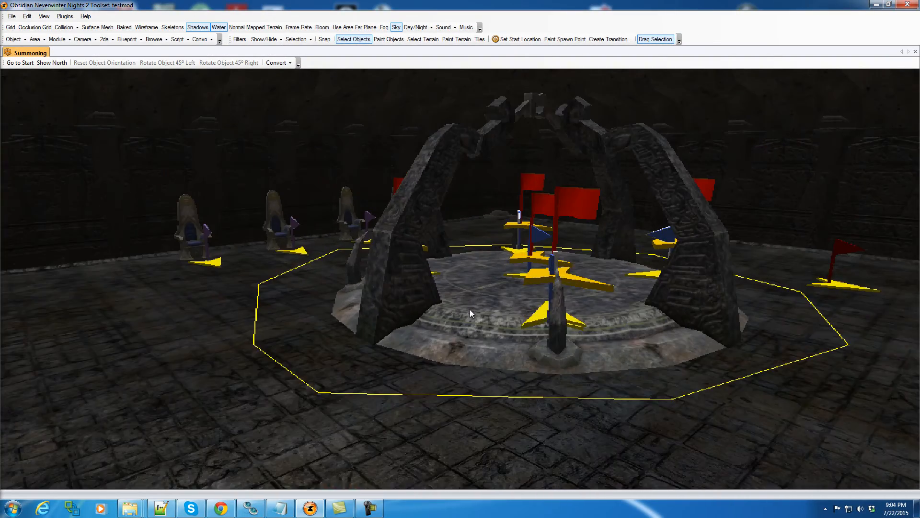
{"action": "middle_click_drag", "start_coordinate": [508, 317], "coordinate": [483, 330]}
{"action": "middle_click_drag", "start_coordinate": [466, 335], "coordinate": [555, 322]}
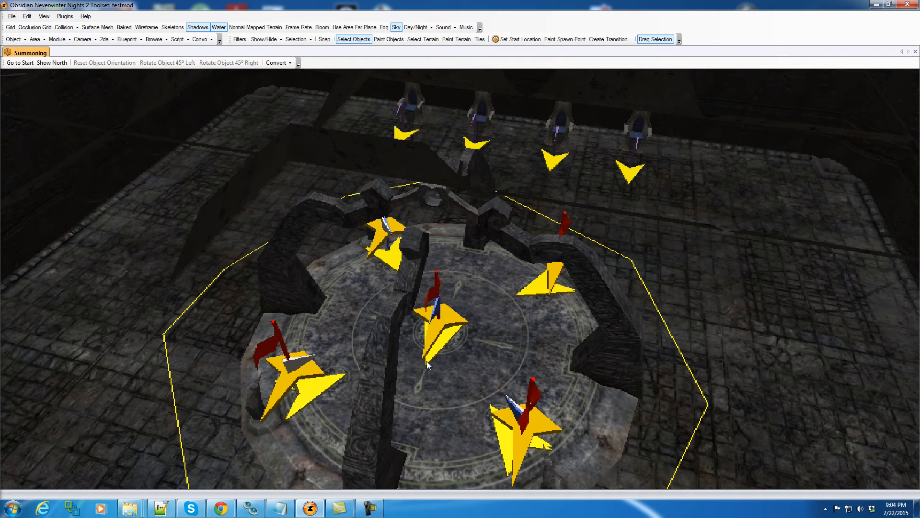
Switch to the quest notes and add the heading "Timing for Visual Summoning Effects" below the demon spawn point tag
{"action": "left_click", "coordinate": [280, 508]}
{"action": "left_click", "coordinate": [302, 367]}
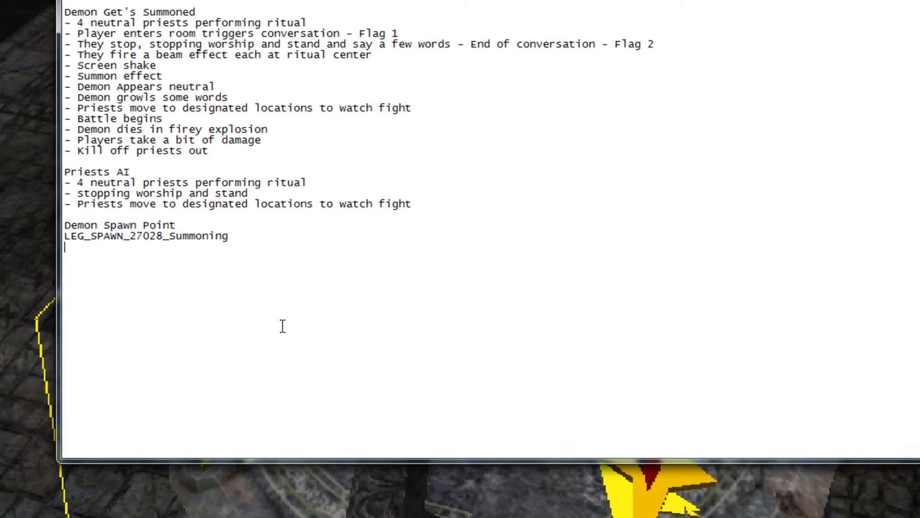
{"action": "key", "text": "Return"}
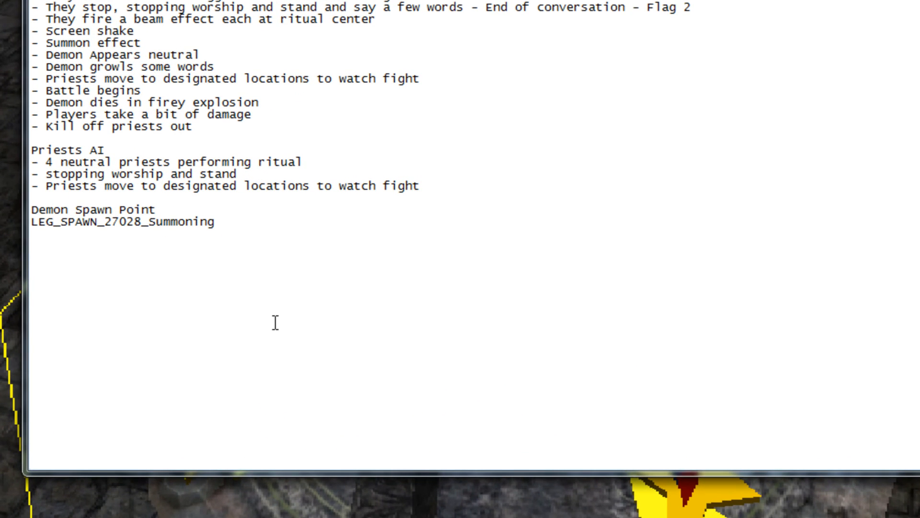
{"action": "type", "text": "Timing for "}
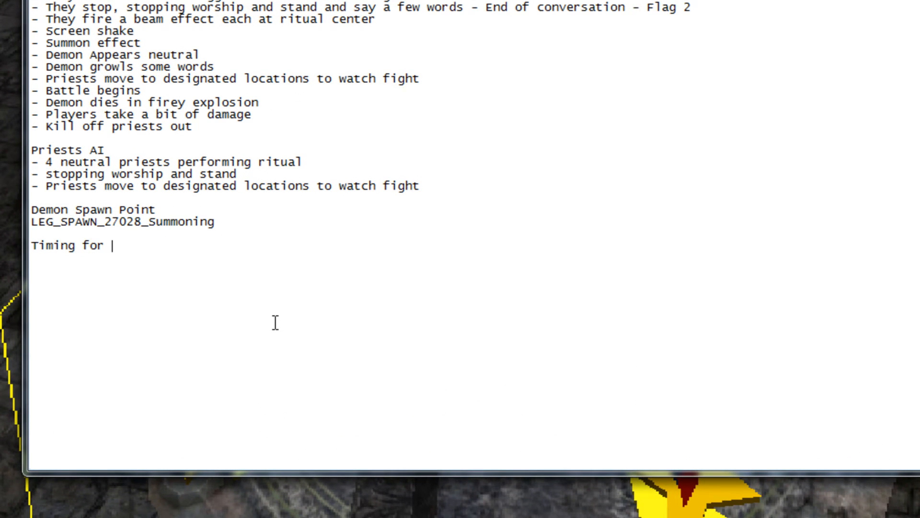
{"action": "type", "text": "Visual"}
{"action": "key", "text": "ctrl+Left"}
{"action": "key", "text": "End"}
{"action": "type", "text": "Summion"}
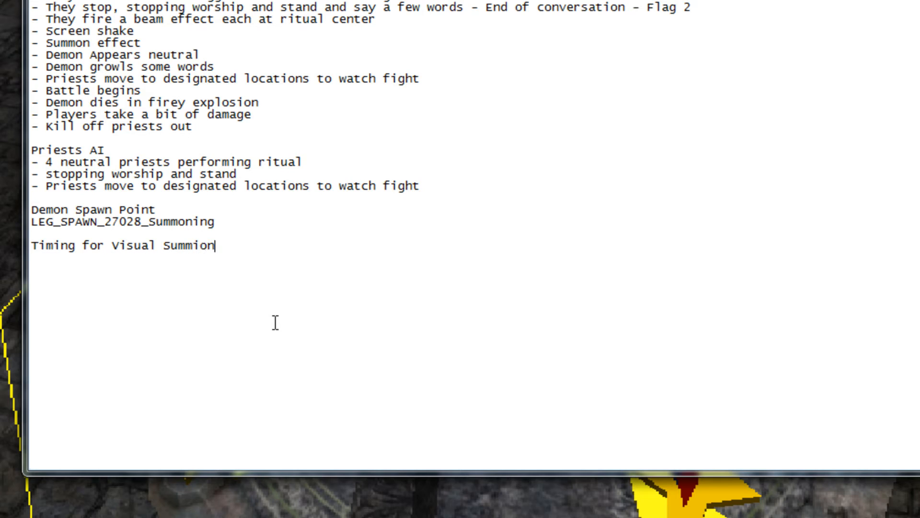
{"action": "key", "text": "BackSpace"}
{"action": "key", "text": "BackSpace"}
{"action": "key", "text": "BackSpace"}
{"action": "type", "text": "oning"}
{"action": "key", "text": "BackSpace"}
{"action": "key", "text": "BackSpace"}
{"action": "key", "text": "BackSpace"}
{"action": "key", "text": "BackSpace"}
{"action": "type", "text": "ning Effects"}
{"action": "key", "text": "Return"}
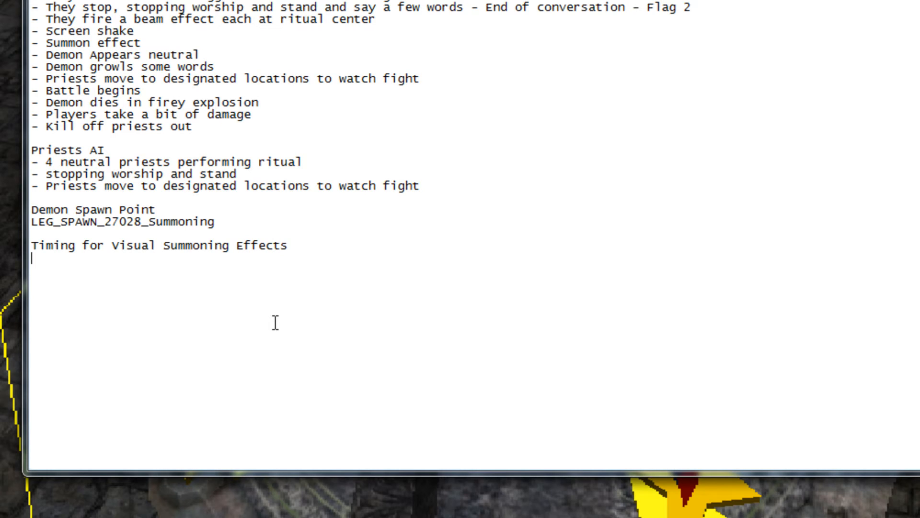
List the beam timings: "Beam 1 Fire" to "Beam 4 Fire" at 0, 1, 2 and 3, plus "5 - Beams Stop"
{"action": "type", "text": "0 - Beam 1 Fire"}
{"action": "key", "text": "Return"}
{"action": "type", "text": "1 - "}
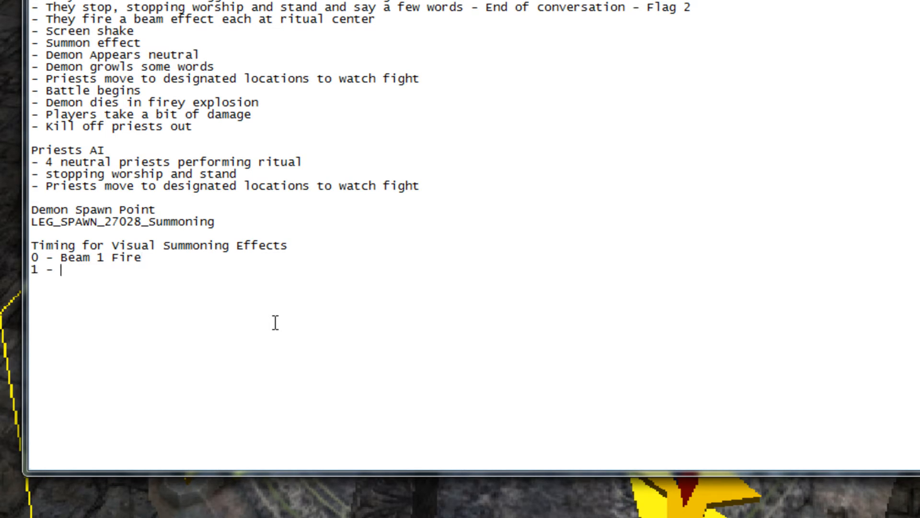
{"action": "type", "text": "Beam 2 Fire"}
{"action": "key", "text": "Return"}
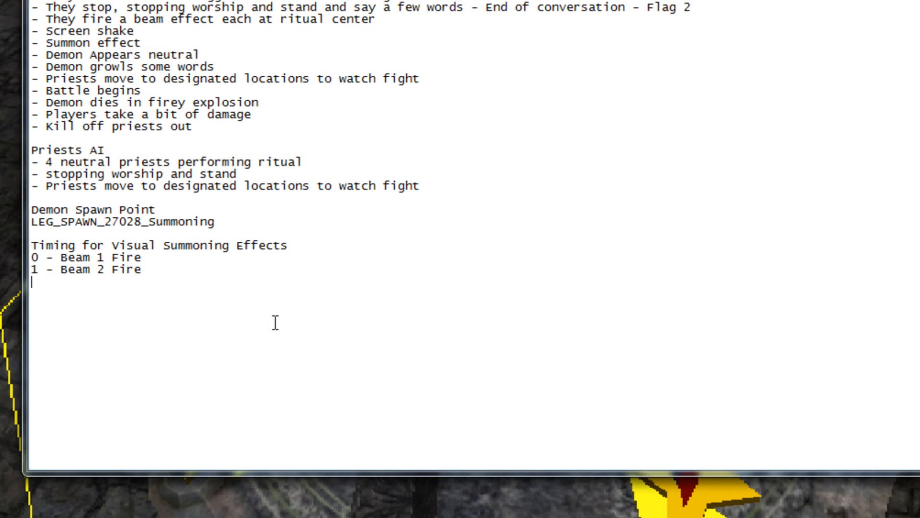
{"action": "type", "text": "2 - Beam 3 Fire"}
{"action": "key", "text": "Return"}
{"action": "type", "text": "3"}
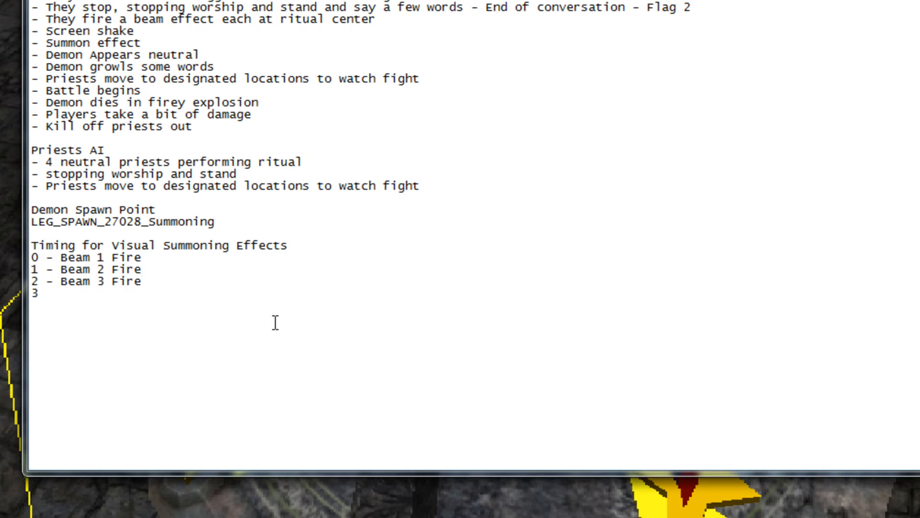
{"action": "type", "text": " - Beam 4 Fire"}
{"action": "key", "text": "Return"}
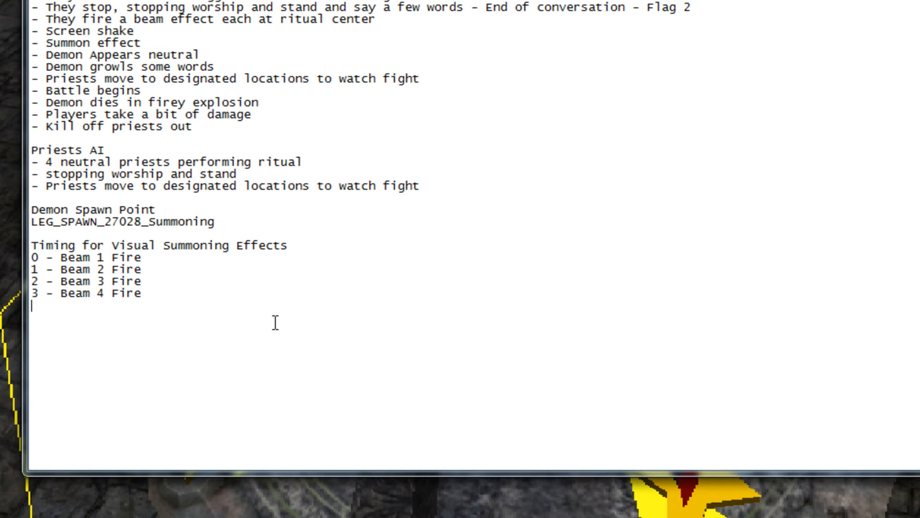
{"action": "type", "text": "5 - Beams Stop"}
Append "- Dur 5", "- Dur 4", "- Dur 3" and "- Dur 2" to the Beam 1 to Beam 4 lines respectively
{"action": "key", "text": "Up"}
{"action": "key", "text": "Up"}
{"action": "key", "text": "Up"}
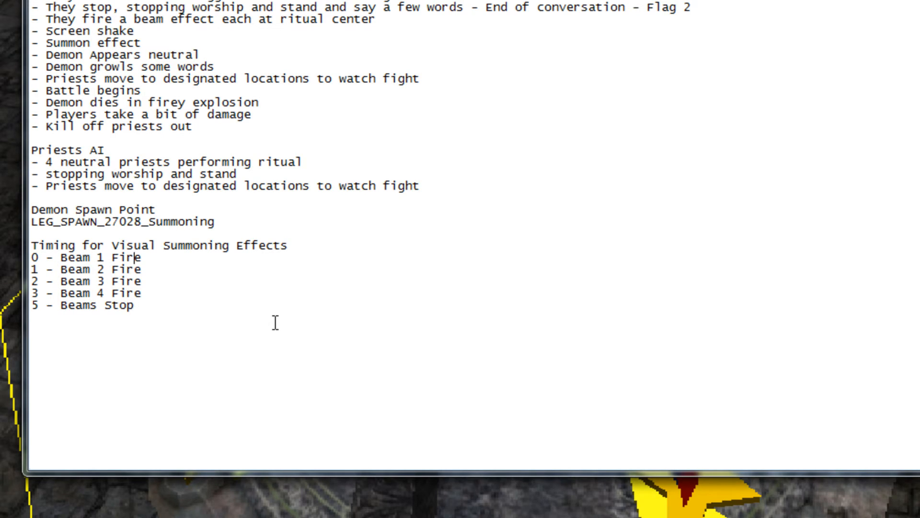
{"action": "key", "text": "End"}
{"action": "type", "text": "- Due"}
{"action": "key", "text": "BackSpace"}
{"action": "key", "text": "BackSpace"}
{"action": "type", "text": "r 5"}
{"action": "key", "text": "Down"}
{"action": "type", "text": "- Dur 4"}
{"action": "key", "text": "Down"}
{"action": "type", "text": "- Diu"}
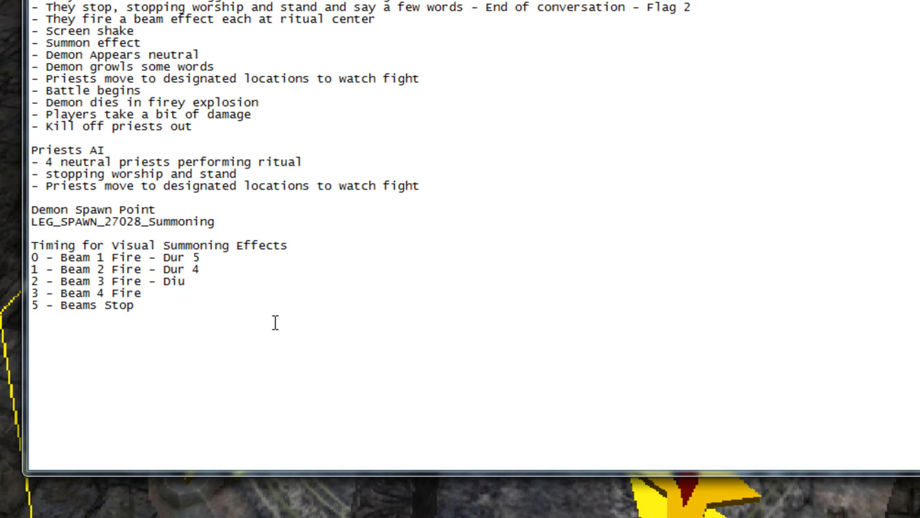
{"action": "key", "text": "BackSpace"}
{"action": "key", "text": "BackSpace"}
{"action": "type", "text": "ur 3"}
{"action": "key", "text": "Down"}
{"action": "type", "text": "- Dur 2"}
Review the beam start times and durations against the beam stop line
{"action": "key", "text": "Down"}
{"action": "key", "text": "Up"}
{"action": "key", "text": "Home"}
{"action": "key", "text": "shift+End"}
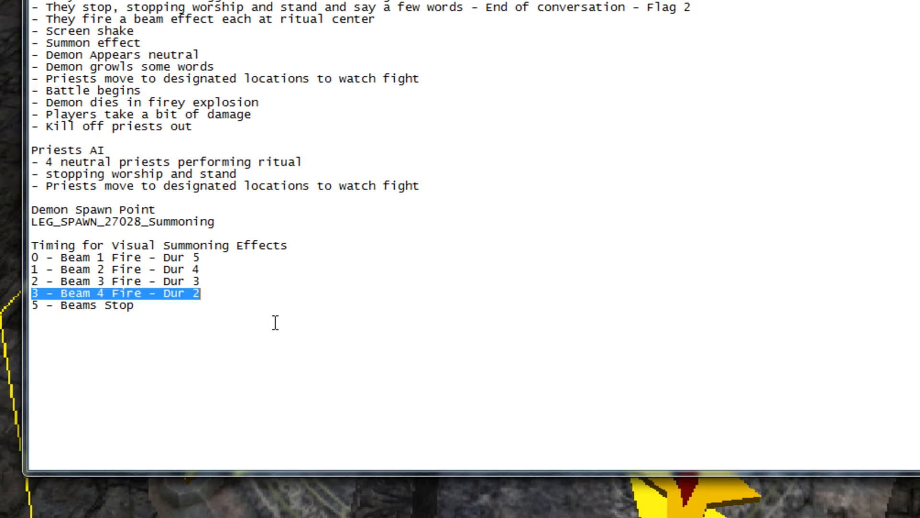
{"action": "key", "text": "End"}
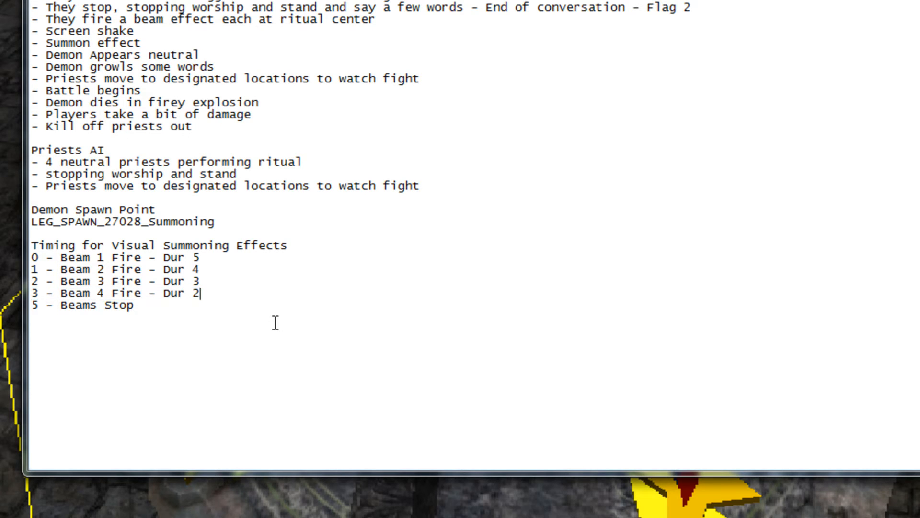
{"action": "key", "text": "Down"}
{"action": "key", "text": "Home"}
{"action": "key", "text": "shift+End"}
{"action": "key", "text": "End"}
{"action": "key", "text": "Up"}
{"action": "key", "text": "Up"}
{"action": "key", "text": "Up"}
{"action": "key", "text": "Up"}
{"action": "key", "text": "Down"}
{"action": "key", "text": "Down"}
{"action": "key", "text": "Down"}
{"action": "key", "text": "Down"}
Add the lines "5 - Summon Effect" and "5 - Screen Shake" after the beam stop entry
{"action": "key", "text": "Return"}
{"action": "type", "text": "5 - Summon Effe"}
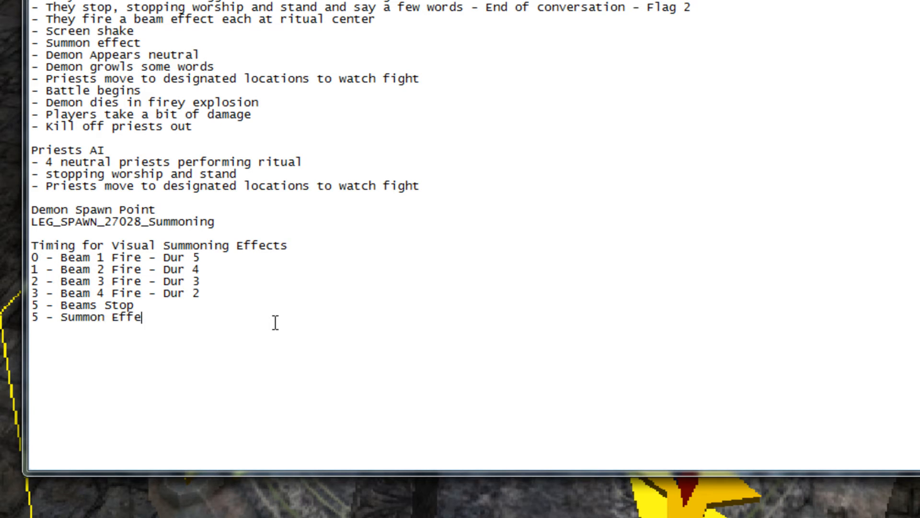
{"action": "type", "text": "ct"}
{"action": "key", "text": "Return"}
{"action": "type", "text": "6"}
{"action": "key", "text": "BackSpace"}
{"action": "key", "text": "BackSpace"}
{"action": "type", "text": "45"}
{"action": "key", "text": "BackSpace"}
{"action": "key", "text": "BackSpace"}
{"action": "type", "text": "5 - Screen Shake"}
{"action": "key", "text": "Return"}
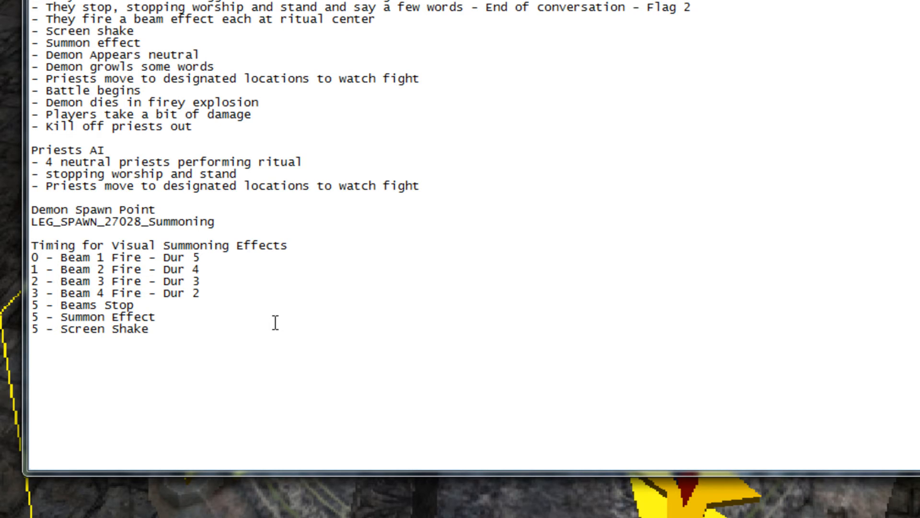
Add the lines "5 - Activate Spawner" and "5.5 - Fire Spawner" to the end of the timing list
{"action": "type", "text": "5 - Activate Spawner"}
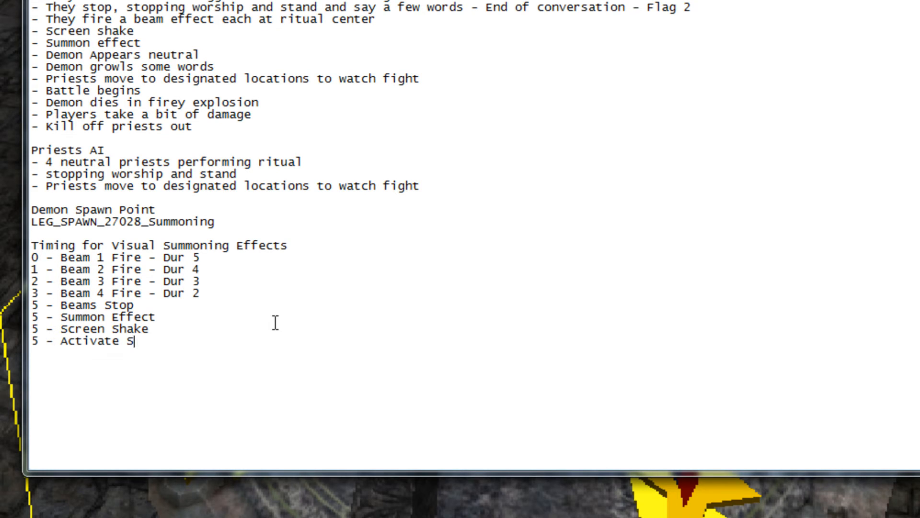
{"action": "key", "text": "Return"}
{"action": "type", "text": "5.5 "}
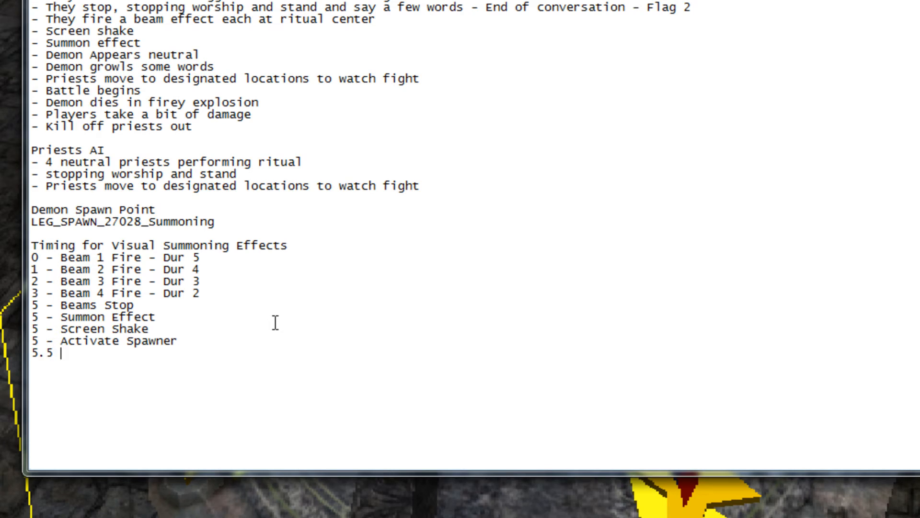
{"action": "type", "text": "- Fire Spawner"}
{"action": "key", "text": "Return"}
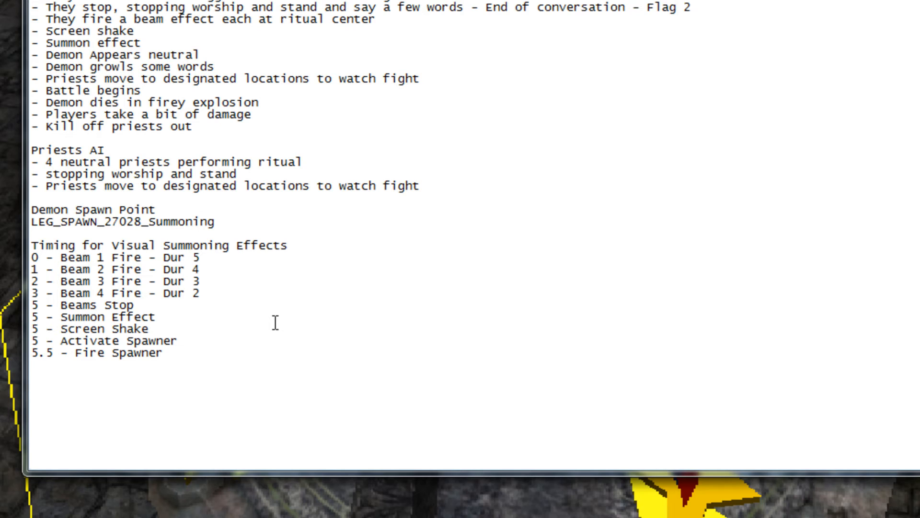
Add the line "7 - Speak a Oneline" at the end of the timing list
{"action": "key", "text": "Up"}
{"action": "key", "text": "Up"}
{"action": "key", "text": "Up"}
{"action": "key", "text": "Up"}
{"action": "key", "text": "Down"}
{"action": "key", "text": "Down"}
{"action": "key", "text": "Down"}
{"action": "key", "text": "Down"}
{"action": "key", "text": "Down"}
{"action": "key", "text": "Down"}
{"action": "type", "text": "7 - Speak a Onl"}
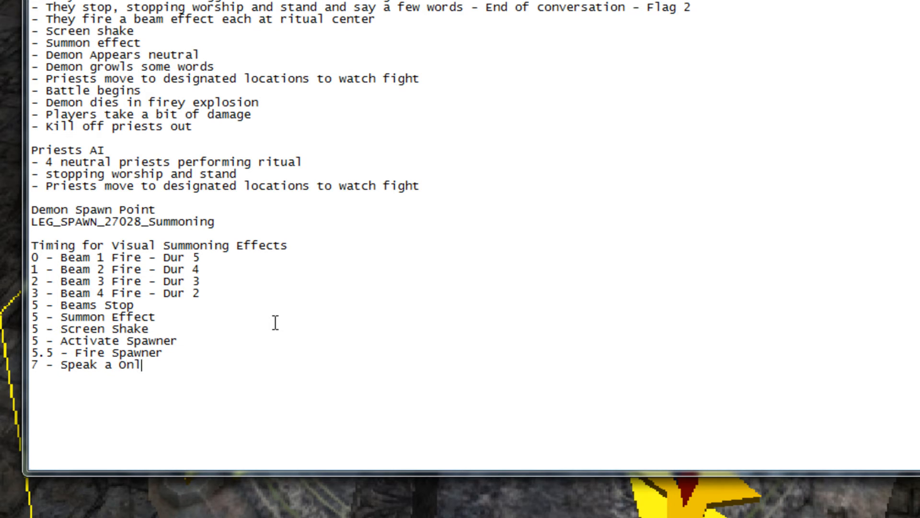
{"action": "key", "text": "BackSpace"}
{"action": "type", "text": "eline"}
{"action": "key", "text": "Return"}
{"action": "key", "text": "Up"}
{"action": "key", "text": "Return"}
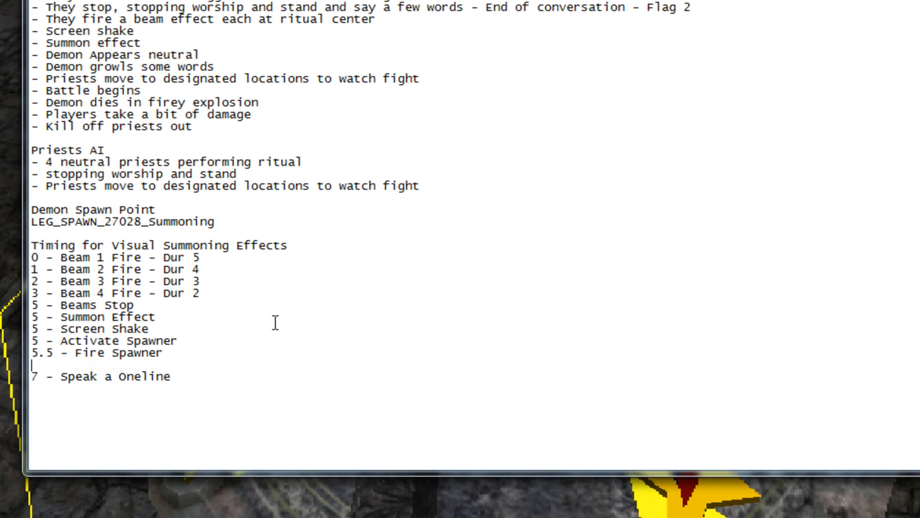
{"action": "type", "text": "5.5"}
{"action": "key", "text": "BackSpace"}
{"action": "key", "text": "BackSpace"}
{"action": "key", "text": "BackSpace"}
{"action": "type", "text": "6 - Set Plot Off"}
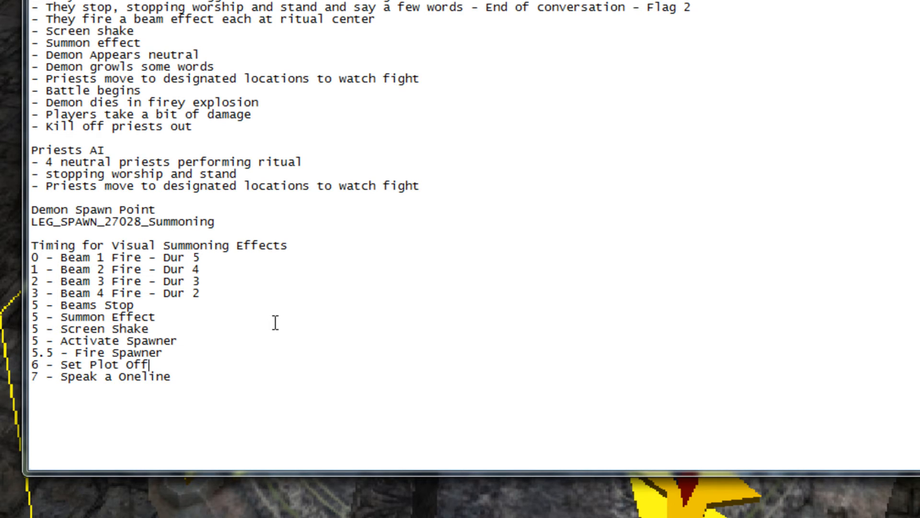
{"action": "key", "text": "shift+Home"}
{"action": "key", "text": "BackSpace"}
{"action": "key", "text": "Delete"}
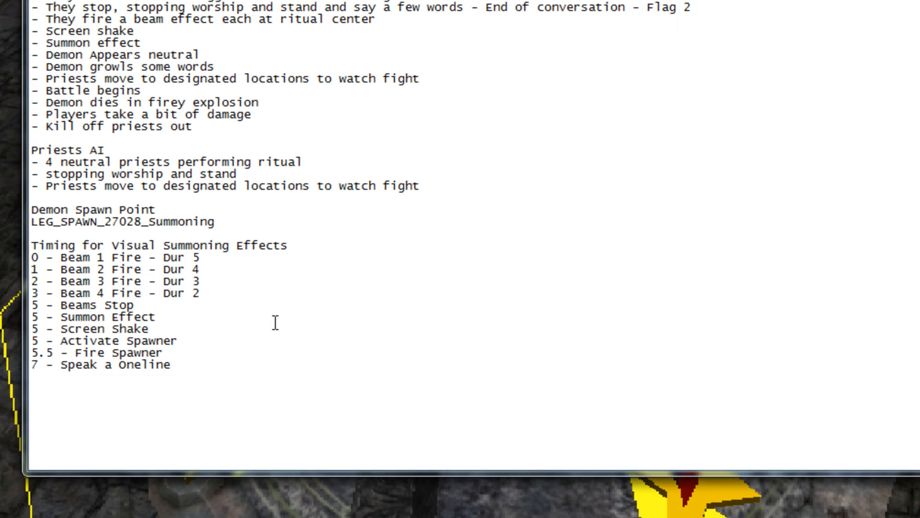
Insert the line "6 - Priests to move to thrones" between the Fire Spawner and Speak a Oneline entries
{"action": "key", "text": "Return"}
{"action": "key", "text": "Up"}
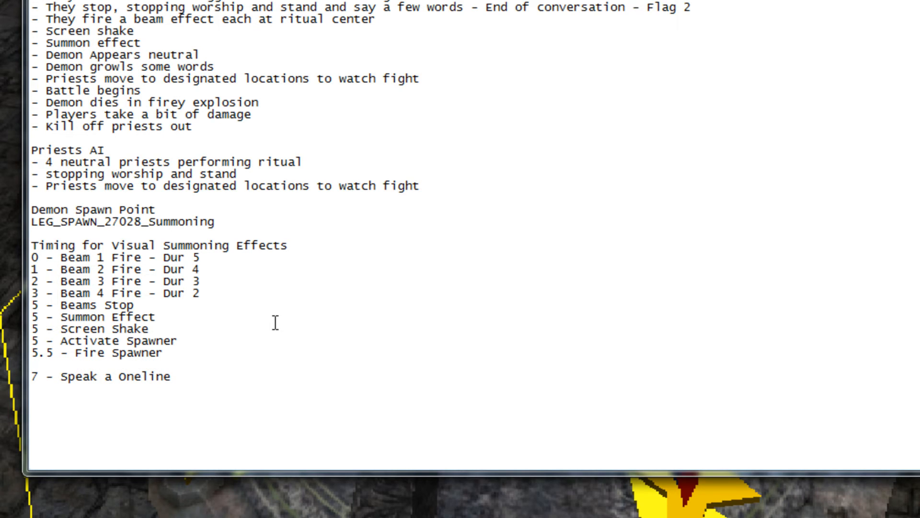
{"action": "type", "text": "6 - Priests to "}
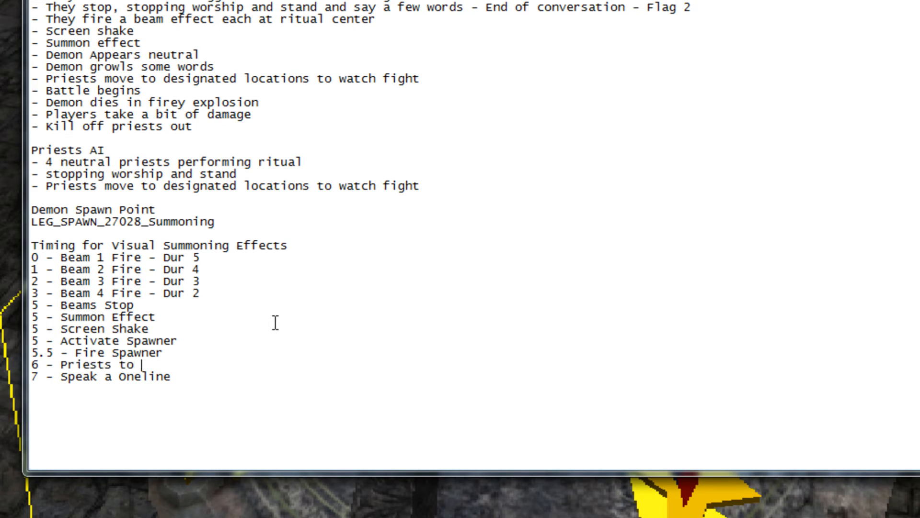
{"action": "type", "text": "move to thrones"}
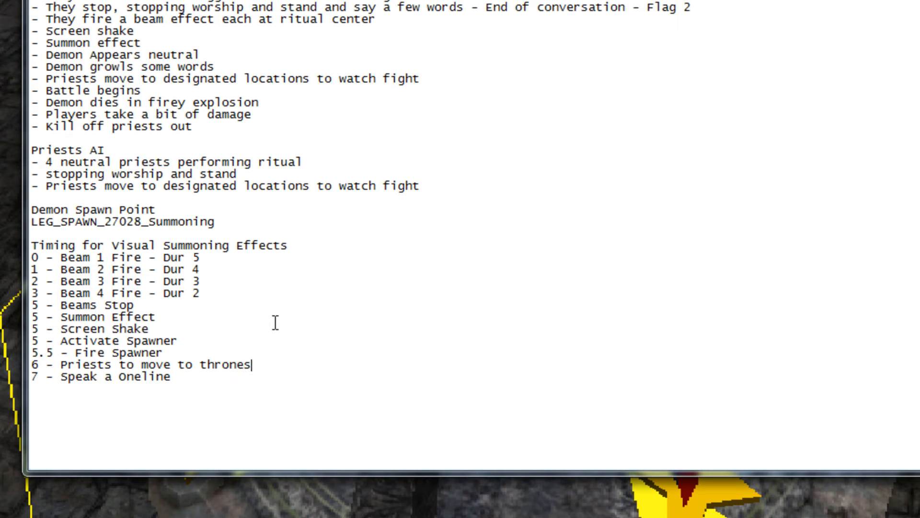
Retime the Fire Spawner entry to 6.5 and move it below the line about priests moving to thrones
{"action": "key", "text": "Down"}
{"action": "key", "text": "Down"}
{"action": "key", "text": "Up"}
{"action": "key", "text": "Up"}
{"action": "key", "text": "Up"}
{"action": "key", "text": "shift+Right"}
{"action": "type", "text": "6"}
{"action": "key", "text": "Left"}
{"action": "key", "text": "shift+End"}
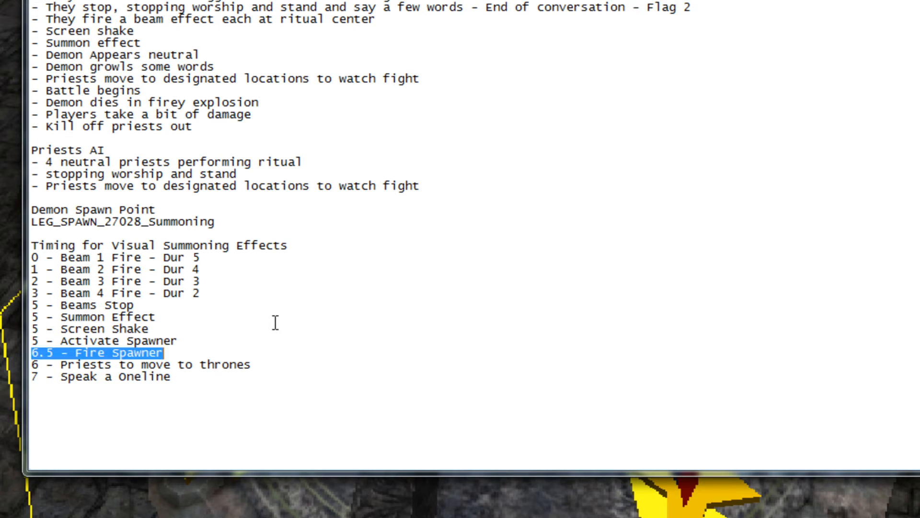
{"action": "key", "text": "Delete"}
{"action": "key", "text": "Delete"}
{"action": "key", "text": "End"}
{"action": "key", "text": "Return"}
{"action": "type", "text": "6.5 - Fire Spawner"}
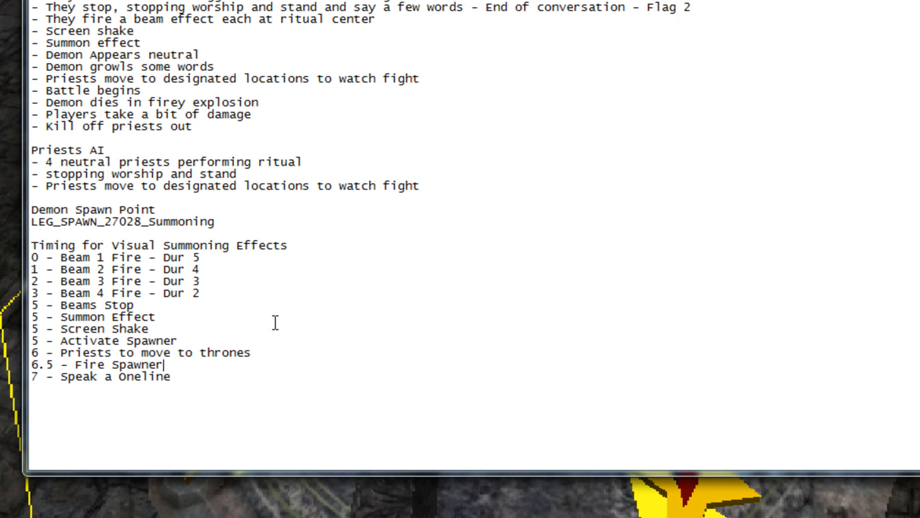
Append "- 2 Seconds" to the Screen Shake line in the timing list
{"action": "key", "text": "Up"}
{"action": "key", "text": "Up"}
{"action": "key", "text": "Up"}
{"action": "type", "text": "- 2 d"}
{"action": "key", "text": "BackSpace"}
{"action": "type", "text": "Seconds"}
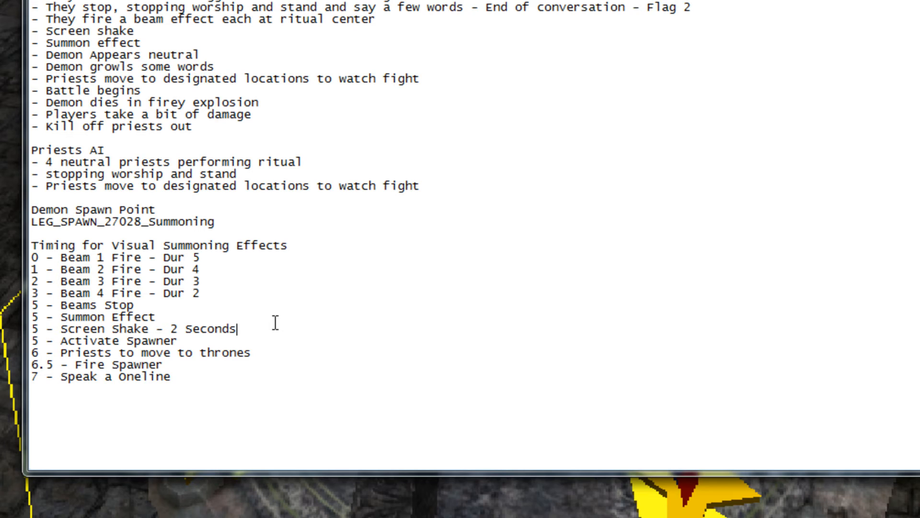
{"action": "key", "text": "Down"}
{"action": "key", "text": "Down"}
{"action": "key", "text": "Down"}
{"action": "key", "text": "Down"}
{"action": "key", "text": "Down"}
Highlight the Beam 1 line, return to the toolset and trace the beam's path by selecting the near outer helper and the centre helper
{"action": "left_click_drag", "start_coordinate": [31, 257], "coordinate": [244, 259]}
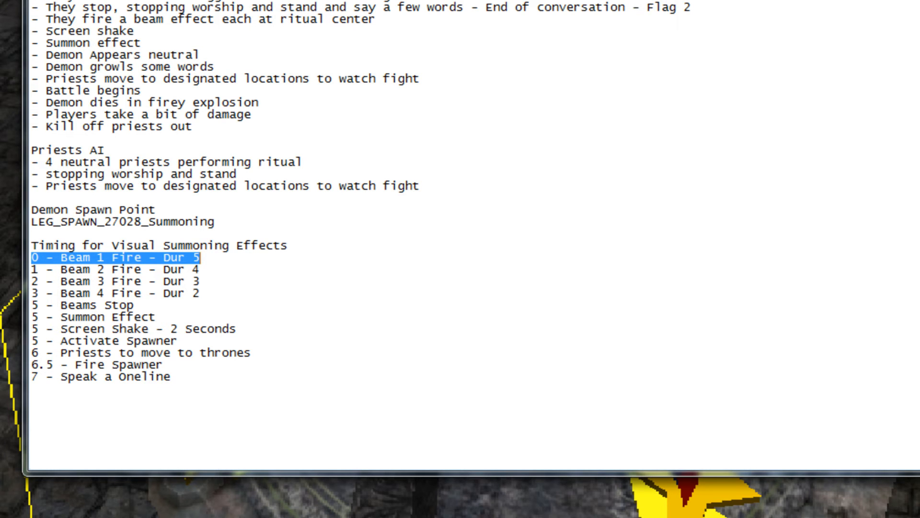
{"action": "left_click", "coordinate": [201, 516]}
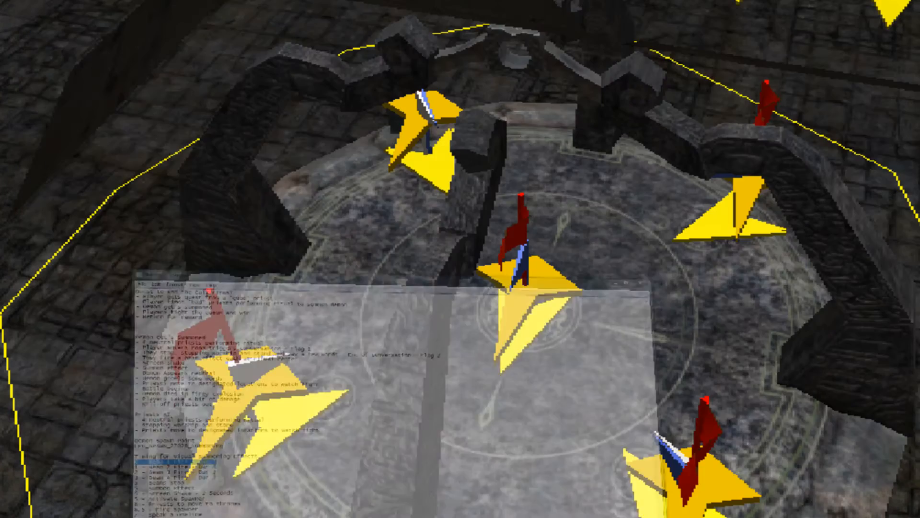
{"action": "left_click", "coordinate": [196, 336]}
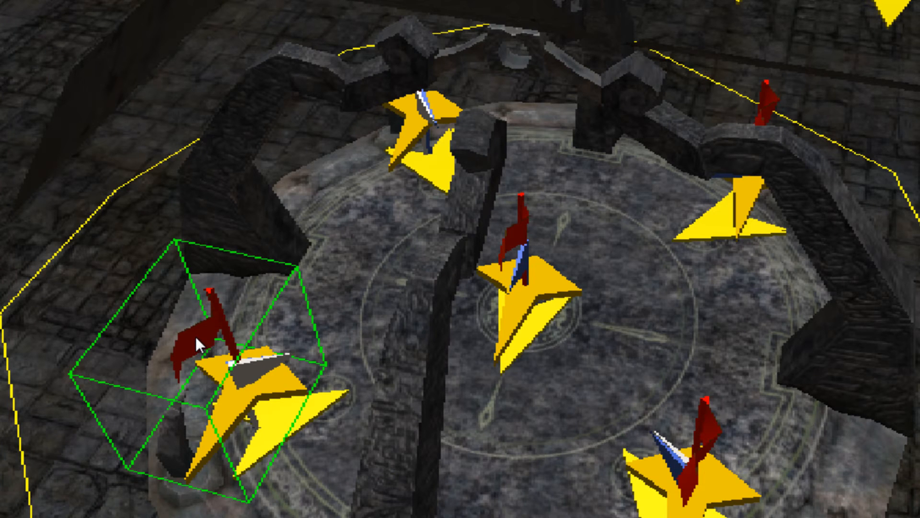
{"action": "left_click", "coordinate": [510, 237]}
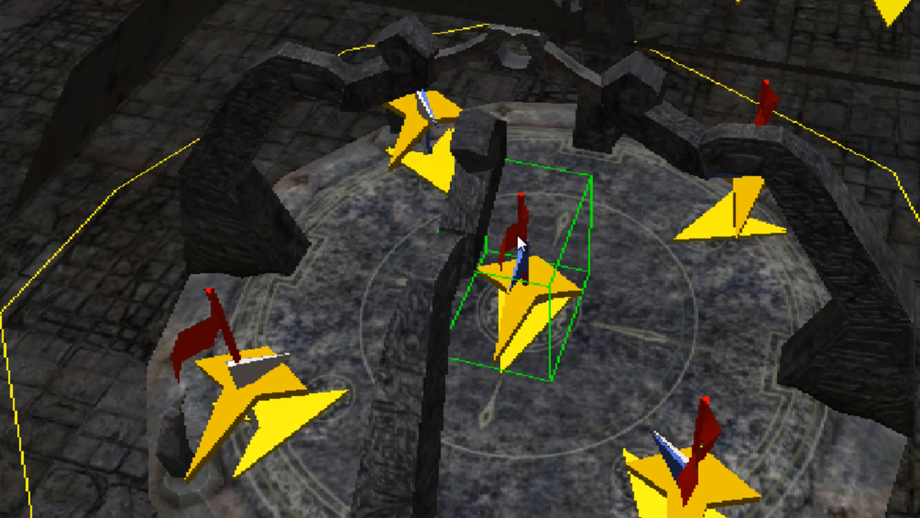
{"action": "left_click", "coordinate": [210, 341]}
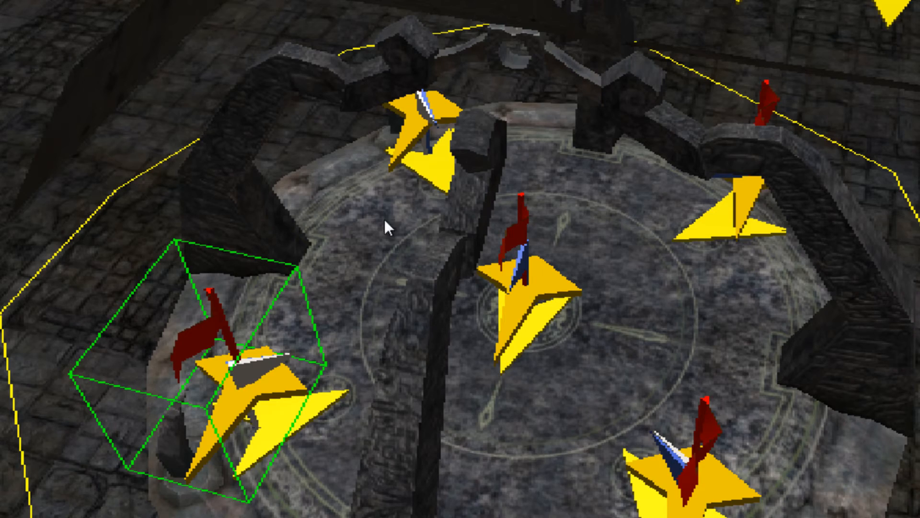
Open the special effects list for the helper outside the ritual circle and start a Visual Effect reaction that sets Flag 2 ON
{"action": "mouse_move", "coordinate": [645, 317]}
{"action": "middle_mouse_down"}
{"action": "mouse_move", "coordinate": [342, 269]}
{"action": "mouse_move", "coordinate": [343, 207]}
{"action": "mouse_move", "coordinate": [323, 232]}
{"action": "mouse_move", "coordinate": [412, 225]}
{"action": "mouse_move", "coordinate": [783, 281]}
{"action": "middle_mouse_up"}
{"action": "left_click", "coordinate": [888, 234]}
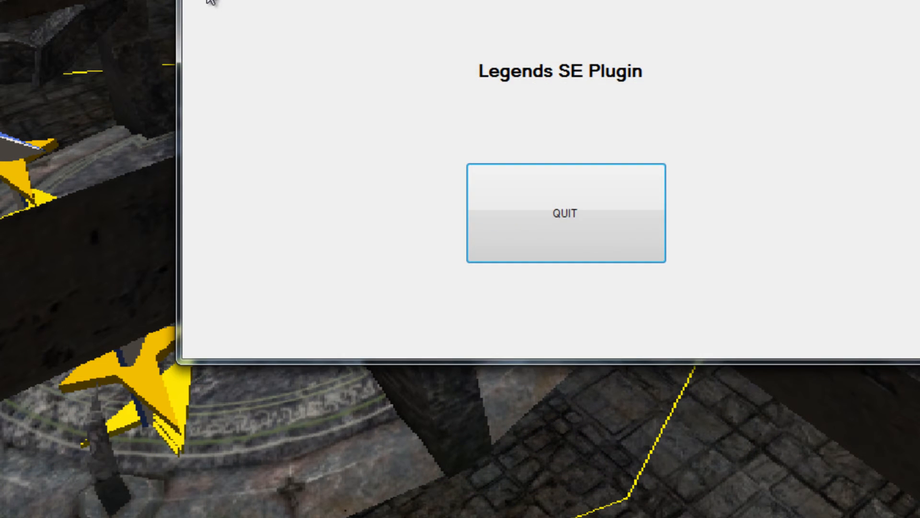
{"action": "left_click", "coordinate": [210, 1]}
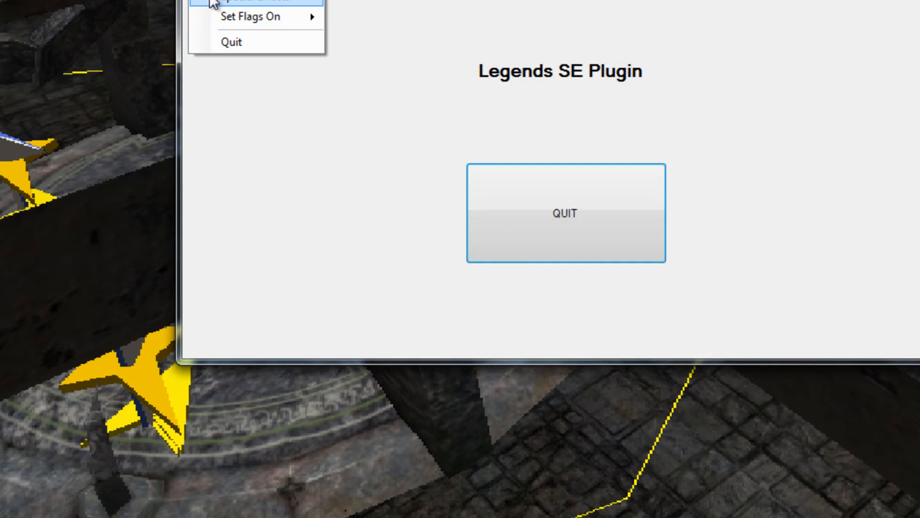
{"action": "left_click", "coordinate": [210, 2]}
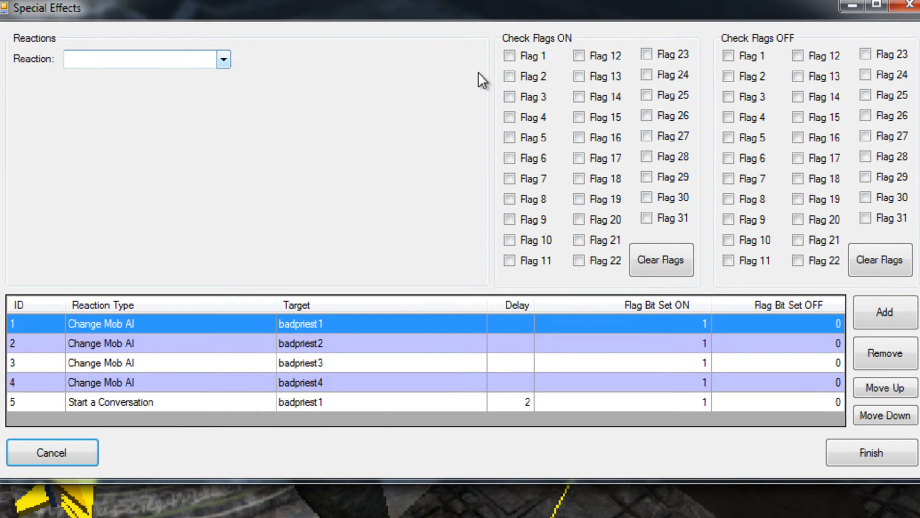
{"action": "left_click", "coordinate": [529, 75]}
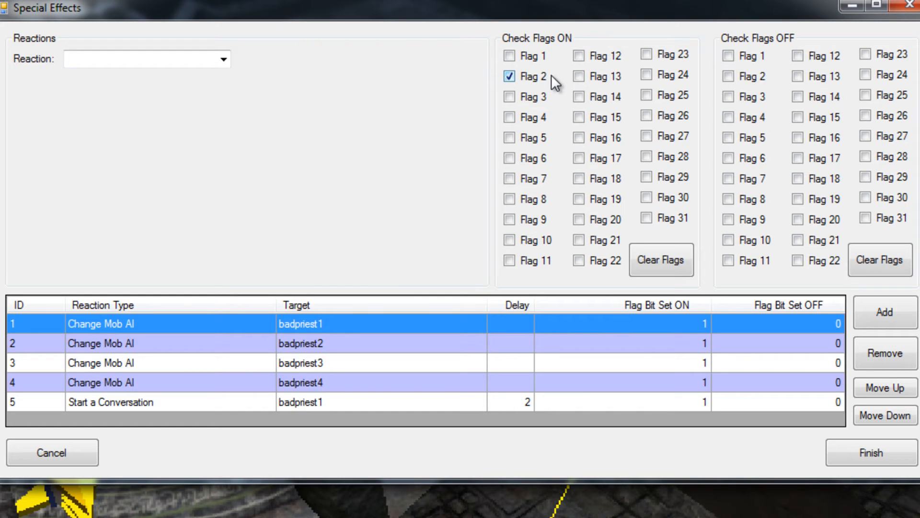
{"action": "left_click", "coordinate": [223, 59]}
{"action": "scroll", "coordinate": [224, 98], "scroll_direction": "down", "scroll_amount": 1}
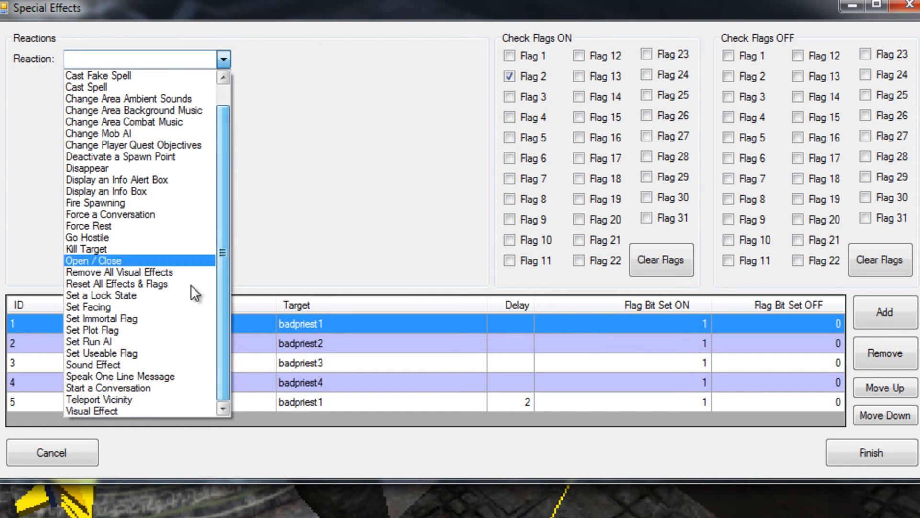
{"action": "left_click", "coordinate": [111, 409]}
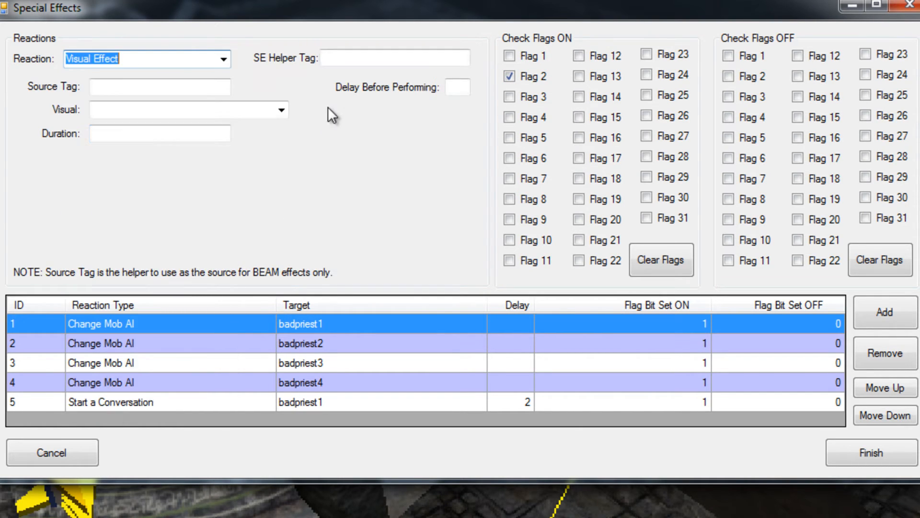
Set the reaction's SE helper tag to beamdest1 and its source tag to beamsource
{"action": "left_click", "coordinate": [359, 57]}
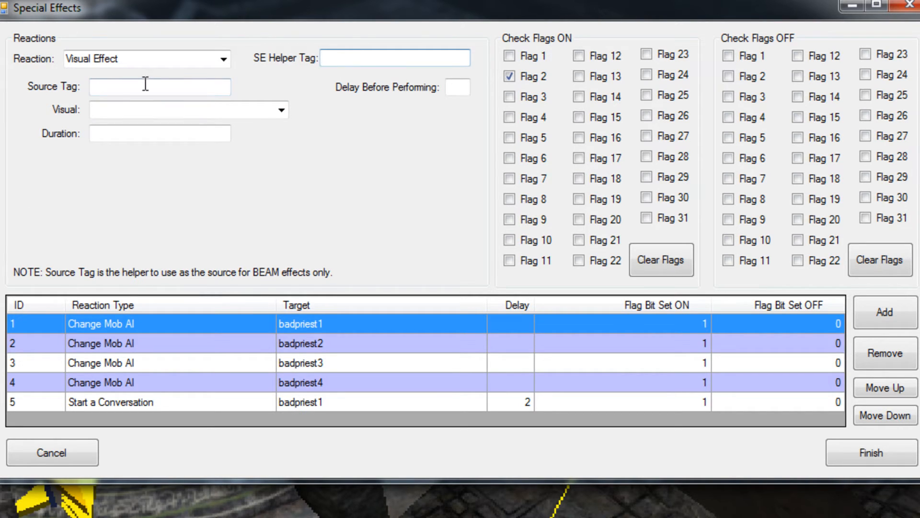
{"action": "left_click", "coordinate": [128, 87]}
{"action": "type", "text": "beamsource"}
{"action": "left_click_drag", "start_coordinate": [391, 61], "coordinate": [352, 62]}
{"action": "key", "text": "BackSpace"}
{"action": "key", "text": "BackSpace"}
{"action": "type", "text": "dest1"}
{"action": "left_click", "coordinate": [206, 86]}
{"action": "type", "text": "beamsource"}
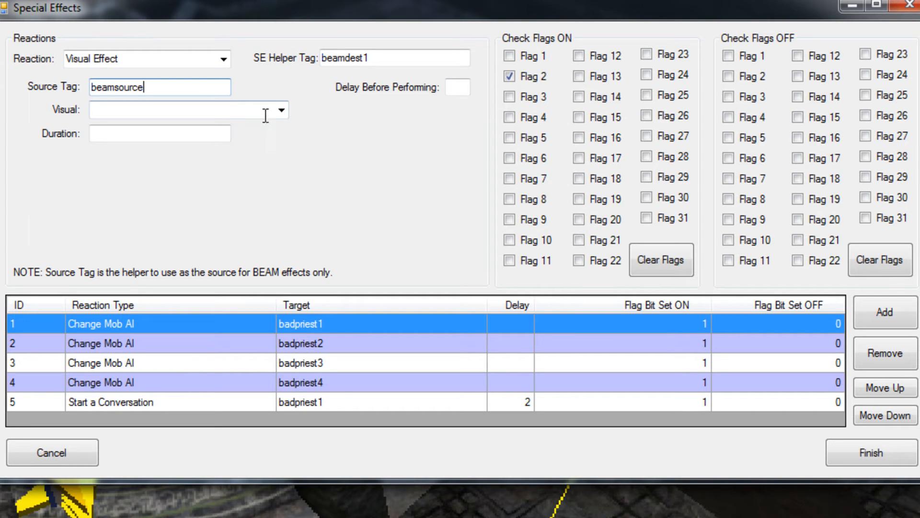
Choose the VFX BEAM ABJURATION visual with a duration of 5, add the reaction to the list and finish the special effects
{"action": "left_click", "coordinate": [281, 113]}
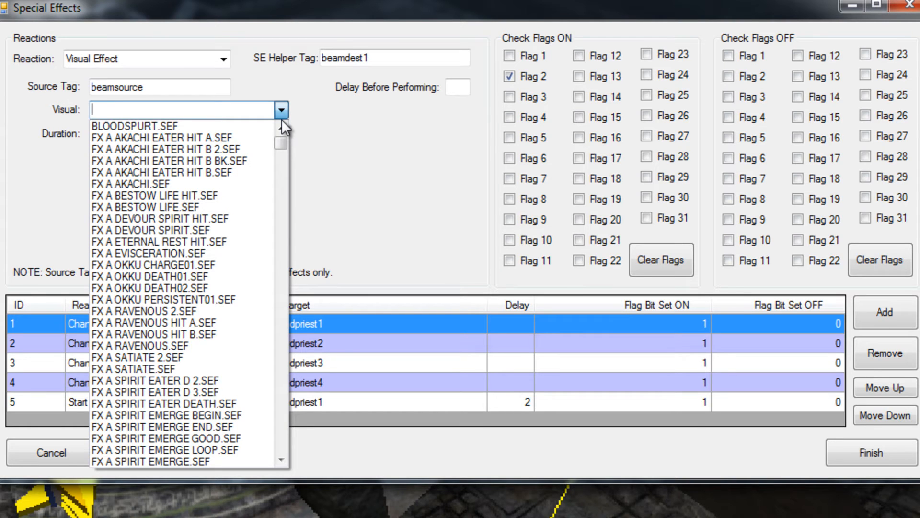
{"action": "type", "text": "fx b"}
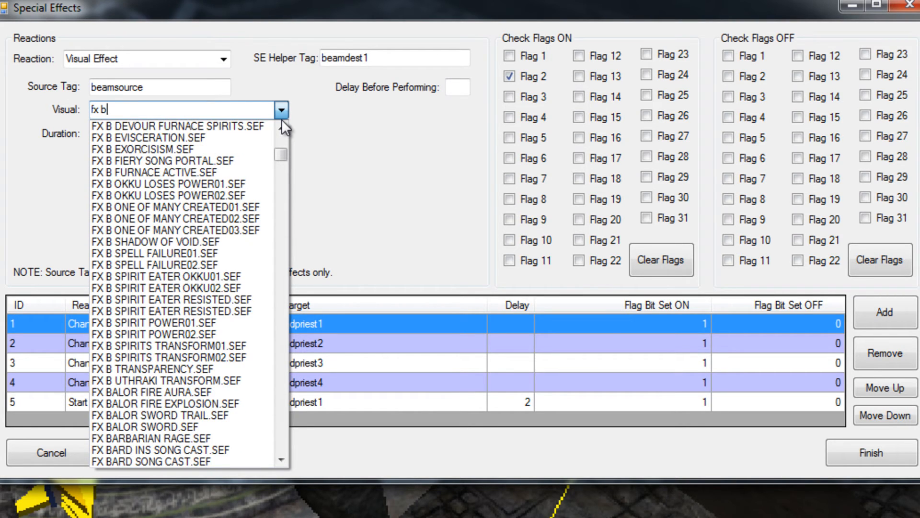
{"action": "key", "text": "BackSpace"}
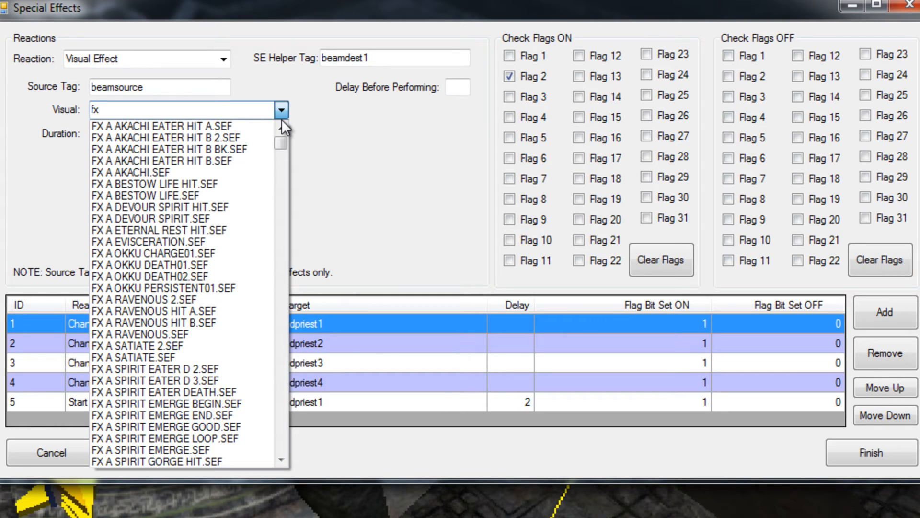
{"action": "key", "text": "BackSpace"}
{"action": "key", "text": "BackSpace"}
{"action": "key", "text": "BackSpace"}
{"action": "type", "text": "vfx b"}
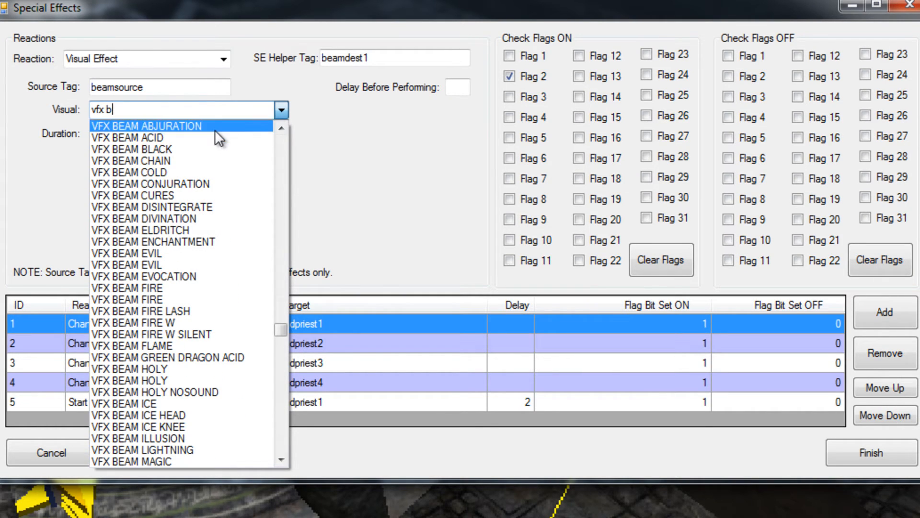
{"action": "left_click", "coordinate": [215, 127]}
{"action": "left_click", "coordinate": [149, 136]}
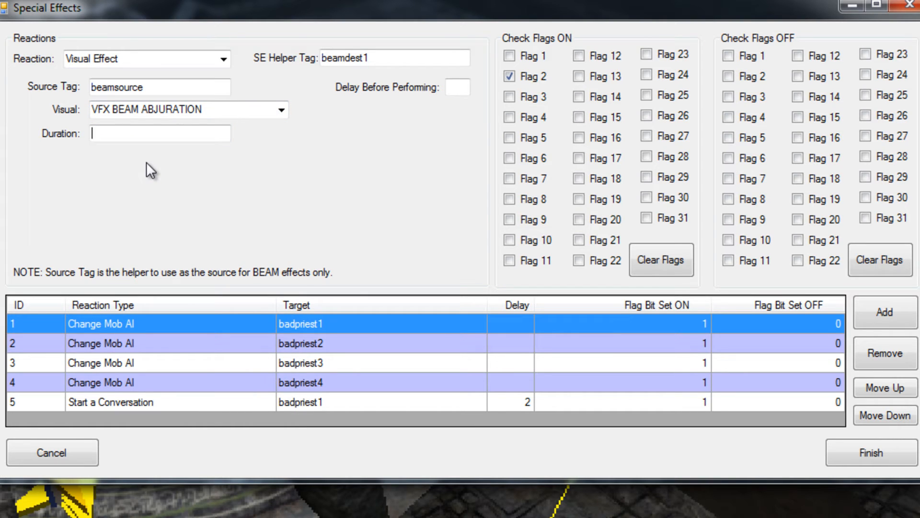
{"action": "type", "text": "5"}
{"action": "left_click", "coordinate": [881, 315]}
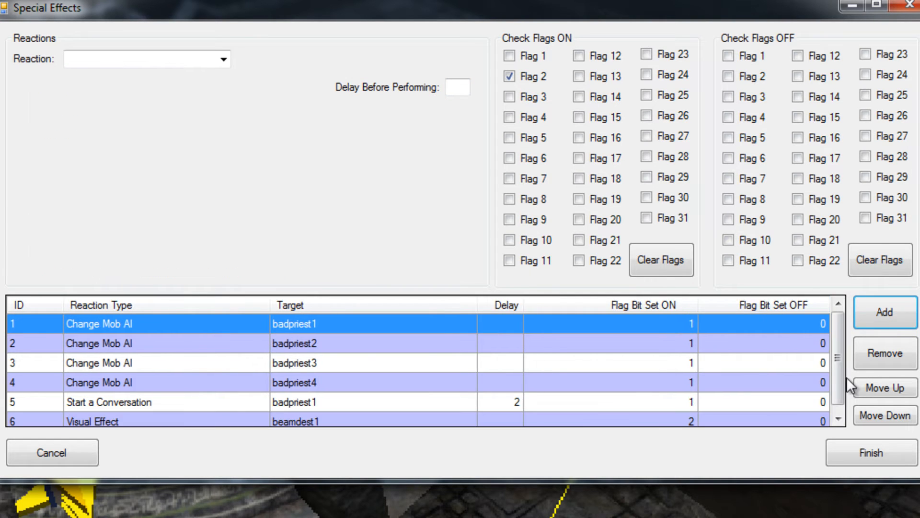
{"action": "left_click", "coordinate": [885, 453]}
{"action": "left_click", "coordinate": [398, 307]}
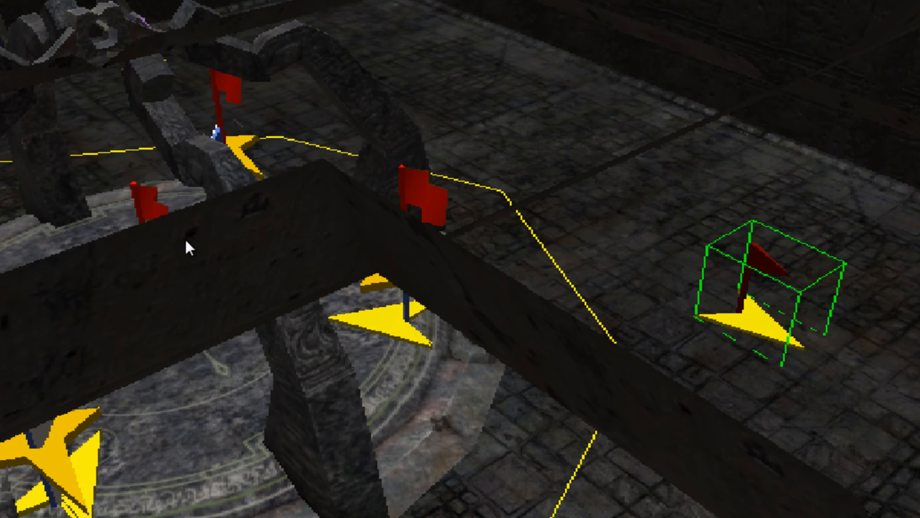
Trace the beam between its helpers by selecting the ritual centre helper and the near outer helper
{"action": "middle_click_drag", "start_coordinate": [185, 238], "coordinate": [284, 252]}
{"action": "left_click", "coordinate": [232, 278]}
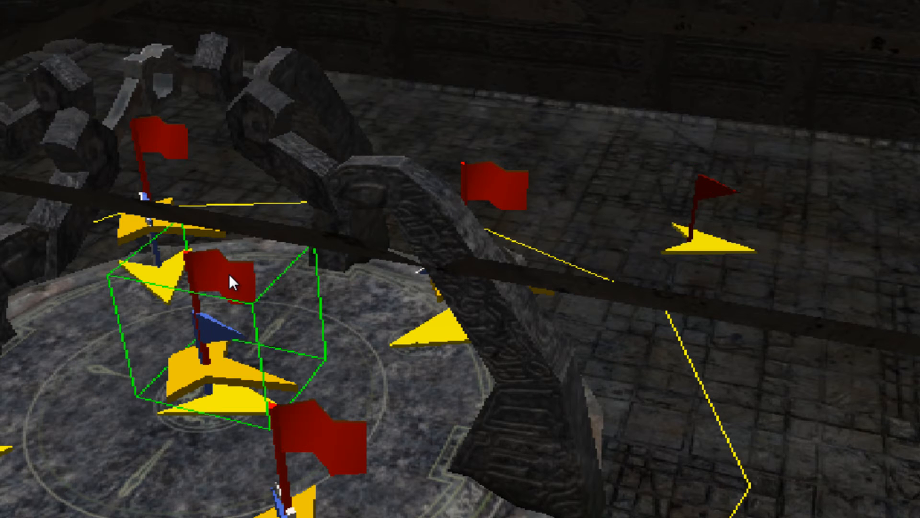
{"action": "left_click", "coordinate": [311, 435]}
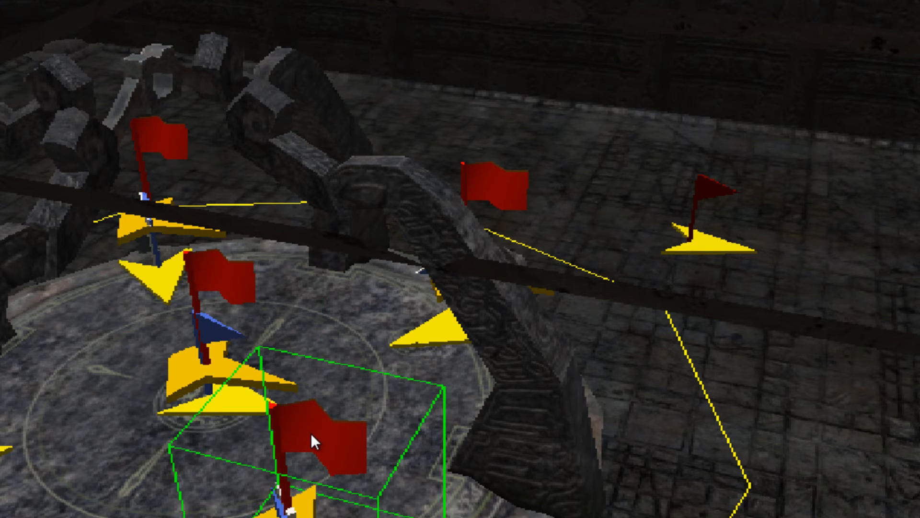
Reopen the special effects list of the helper outside the circle and load the beamdest1 Visual Effect entry
{"action": "left_click", "coordinate": [704, 250]}
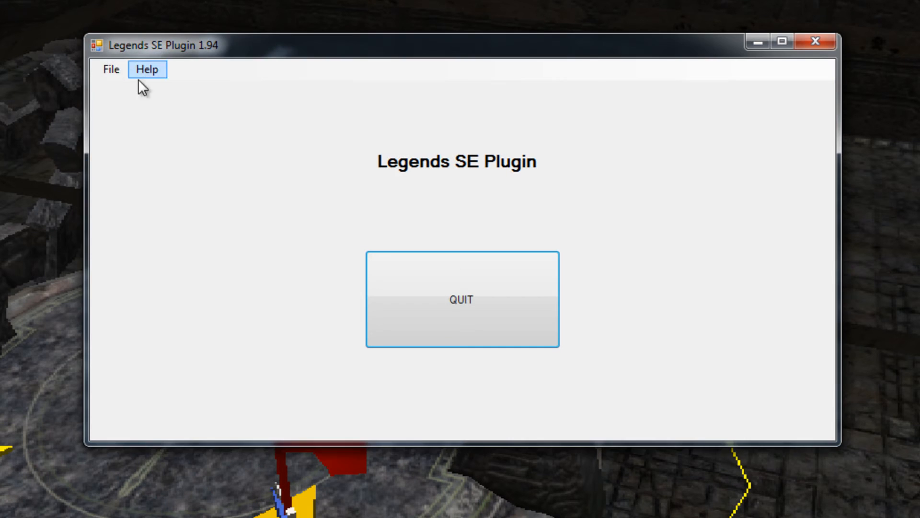
{"action": "left_click", "coordinate": [105, 68]}
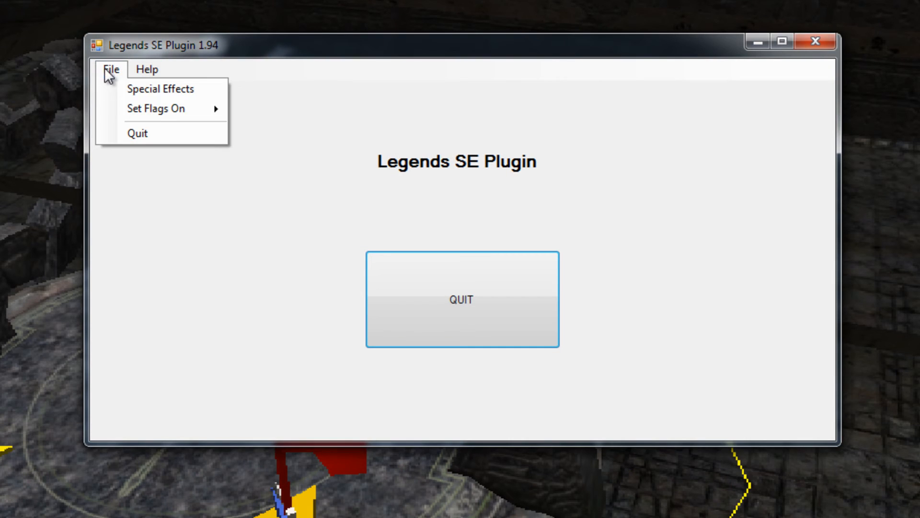
{"action": "left_click", "coordinate": [133, 89]}
{"action": "scroll", "coordinate": [838, 367], "scroll_direction": "down", "scroll_amount": 1}
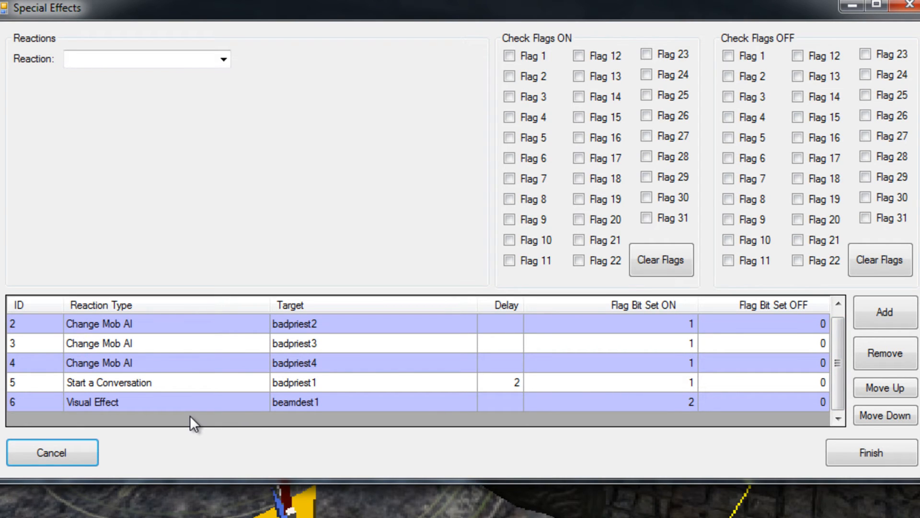
{"action": "left_click", "coordinate": [173, 396]}
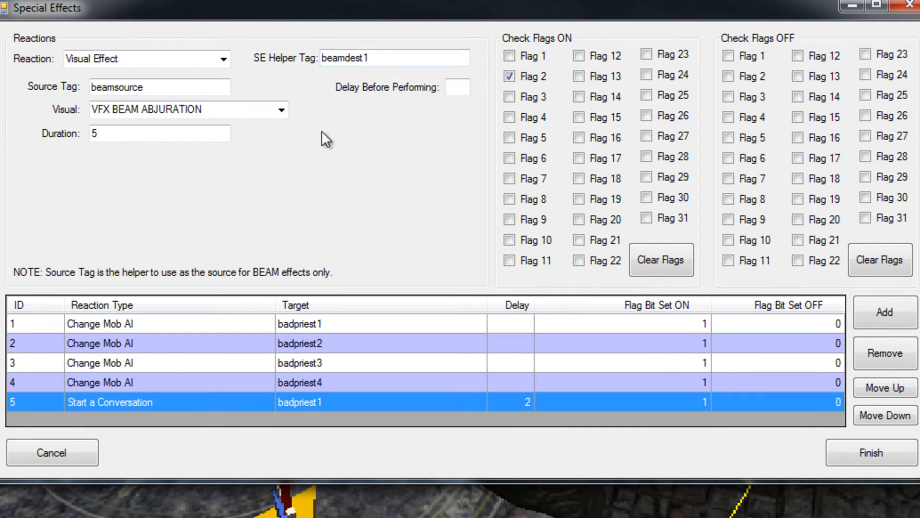
Examine the source tag and SE helper tag of the beamdest1 entry, and add the entry back to the list
{"action": "left_click_drag", "start_coordinate": [394, 60], "coordinate": [308, 53]}
{"action": "left_click_drag", "start_coordinate": [173, 89], "coordinate": [36, 92]}
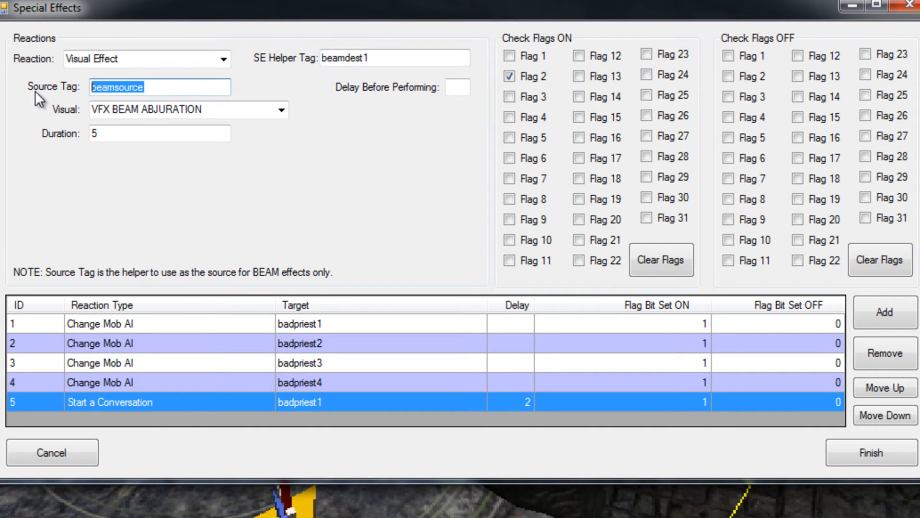
{"action": "left_click_drag", "start_coordinate": [398, 61], "coordinate": [316, 58]}
{"action": "left_click", "coordinate": [394, 58]}
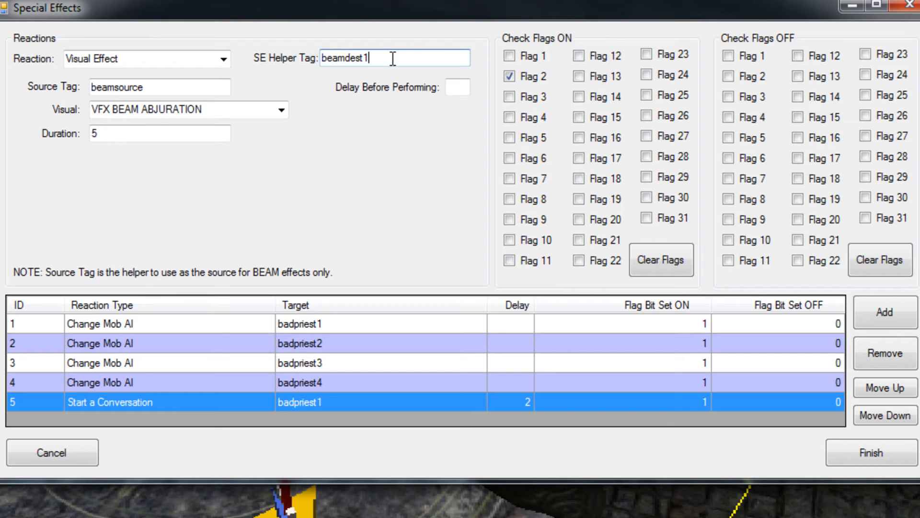
{"action": "double_click", "coordinate": [393, 58]}
{"action": "left_click", "coordinate": [380, 60]}
{"action": "double_click", "coordinate": [171, 86]}
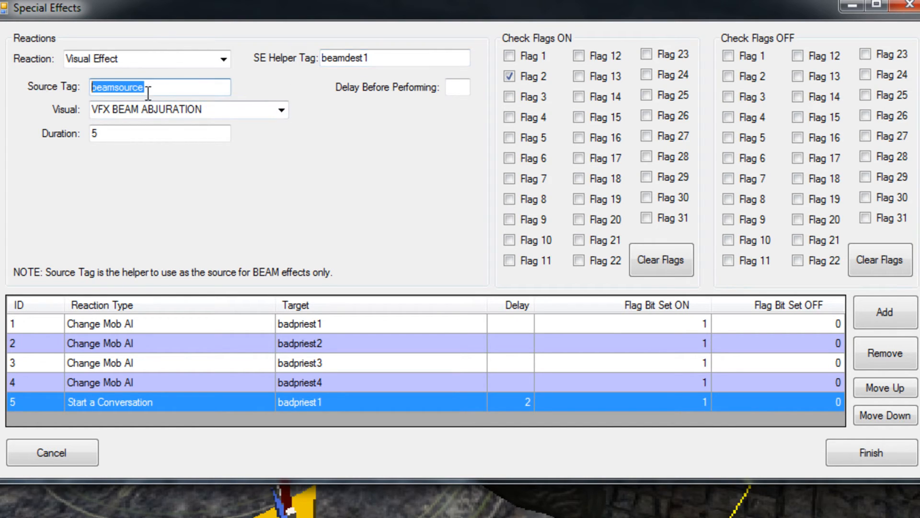
{"action": "double_click", "coordinate": [392, 57]}
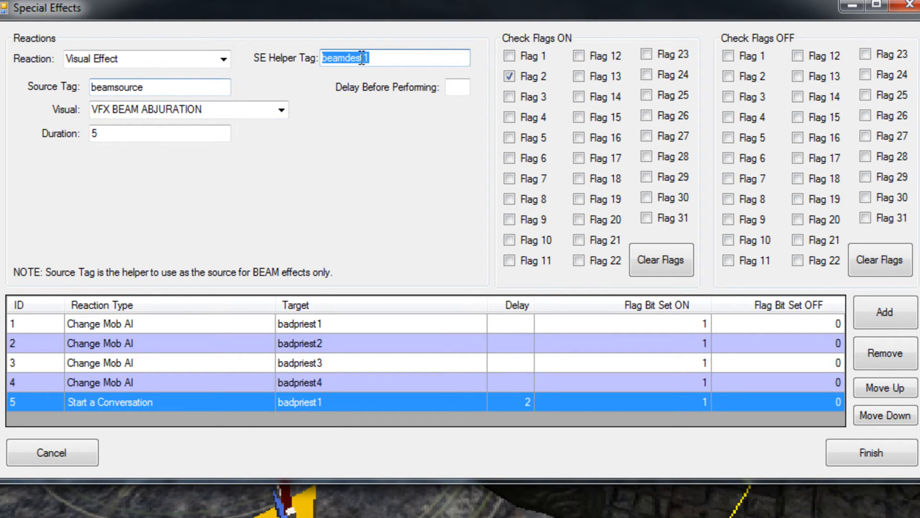
{"action": "left_click", "coordinate": [381, 58]}
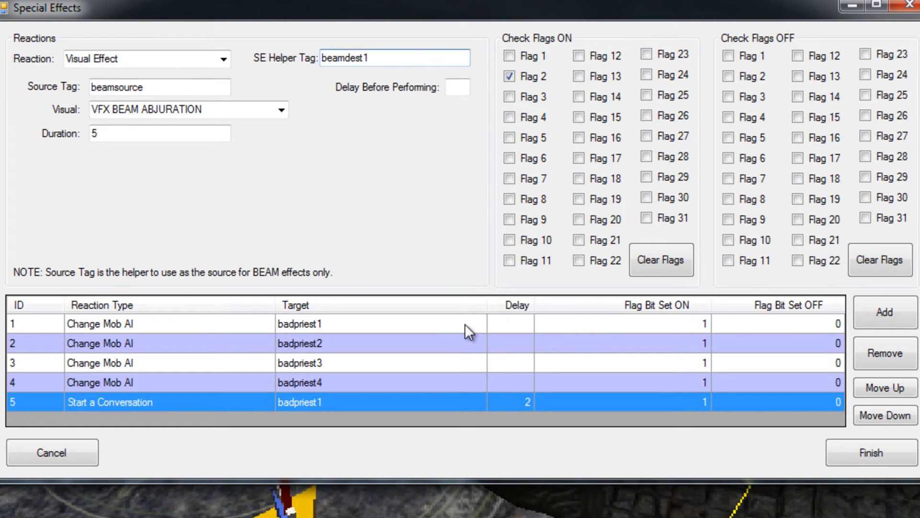
{"action": "left_click", "coordinate": [885, 312]}
Start another Visual Effect reaction with SE helper tag beamdest2 and source tag beamsource
{"action": "left_click", "coordinate": [224, 59]}
{"action": "left_click_drag", "start_coordinate": [229, 102], "coordinate": [226, 143]}
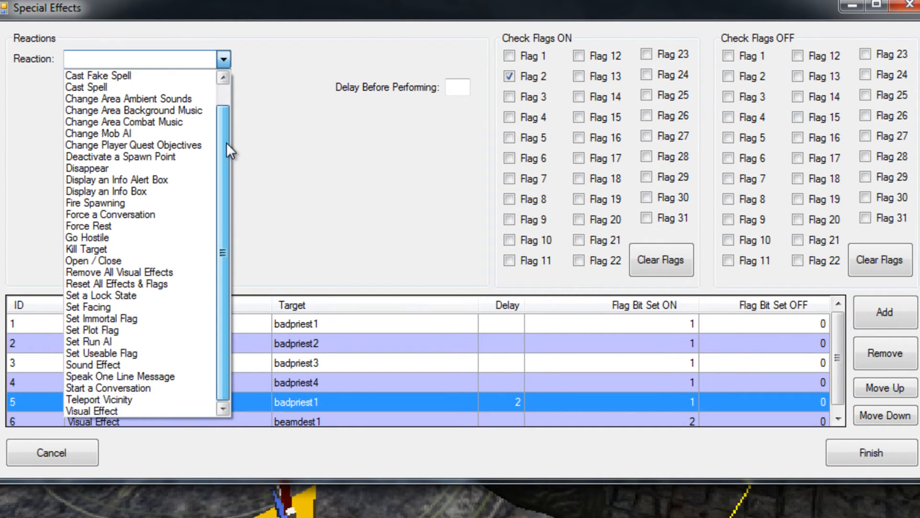
{"action": "left_click", "coordinate": [91, 410]}
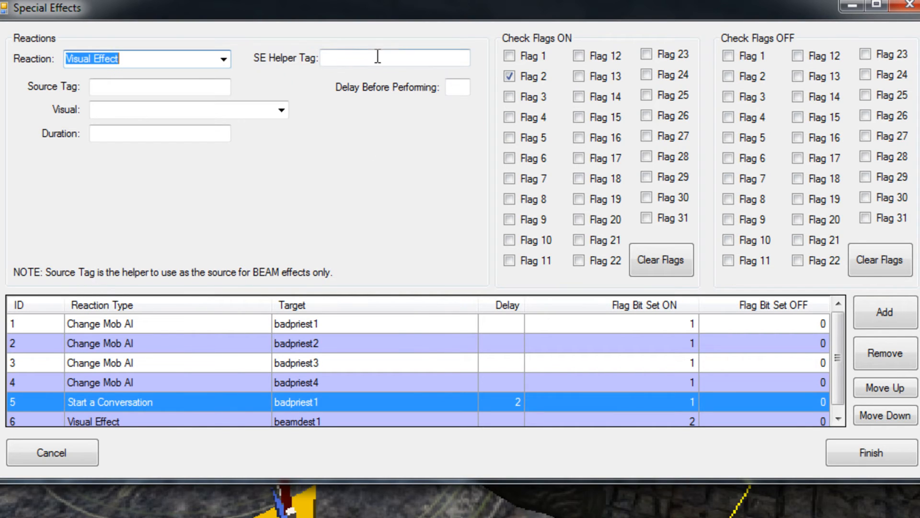
{"action": "left_click", "coordinate": [382, 51]}
{"action": "type", "text": "beamdest2"}
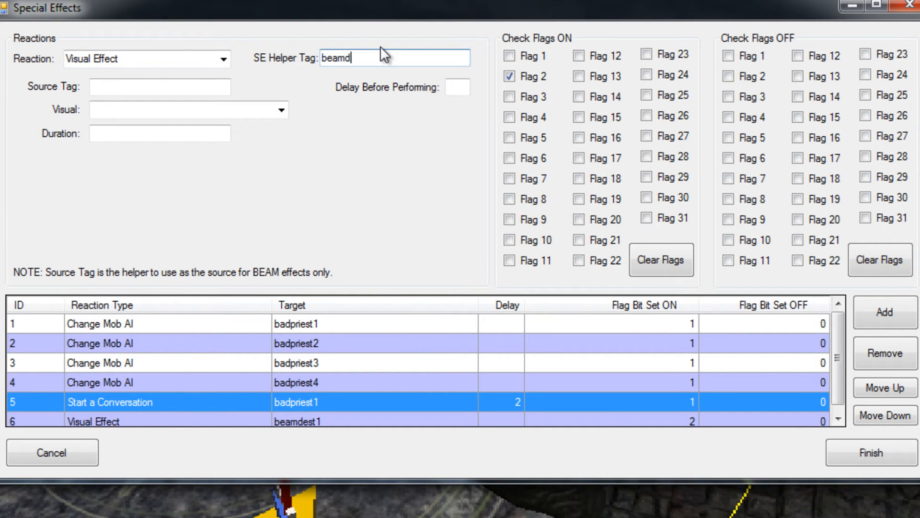
{"action": "left_click", "coordinate": [173, 86]}
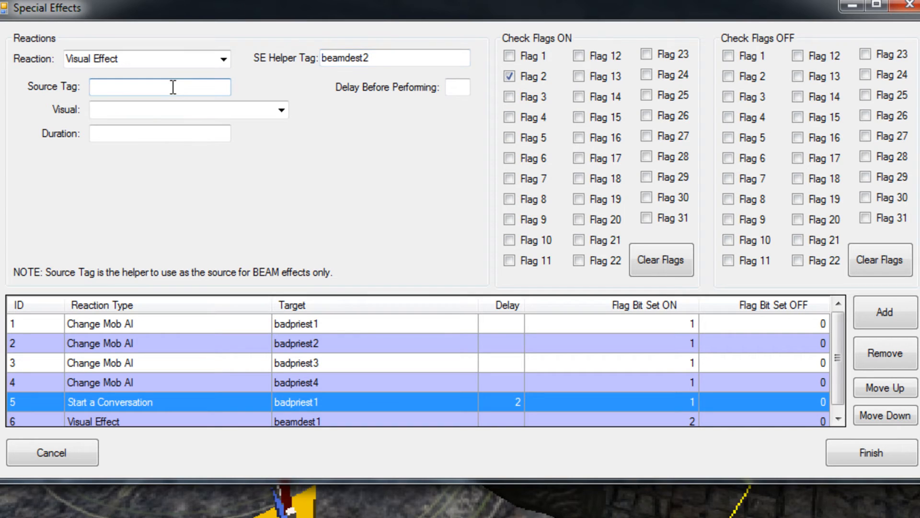
{"action": "type", "text": "beamsource"}
Choose VFX BEAM ABJURATION as the visual for the beamdest2 reaction
{"action": "left_click", "coordinate": [282, 110]}
{"action": "type", "text": "vfx b"}
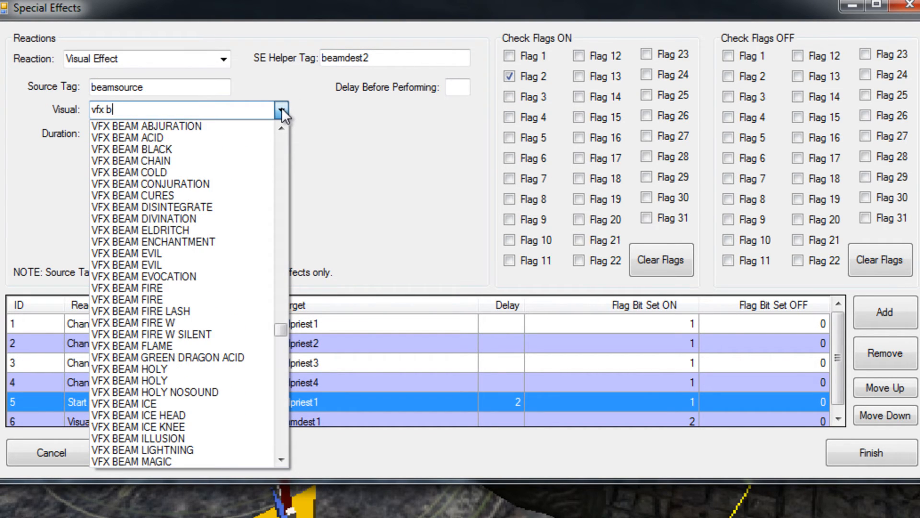
{"action": "left_click", "coordinate": [242, 125]}
{"action": "left_click", "coordinate": [197, 133]}
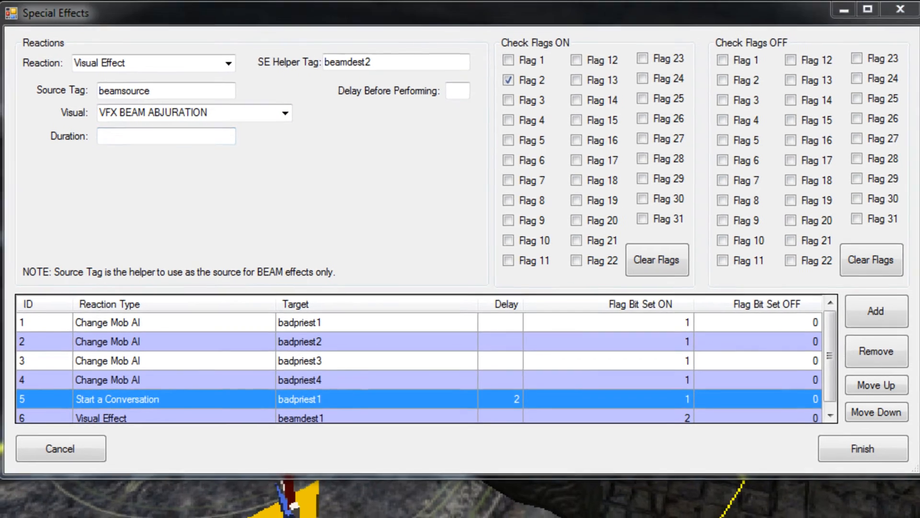
Look up the Beam 2 line in the timing notes and set the reaction's duration to 4 and its delay to 1
{"action": "key", "text": "alt+Tab"}
{"action": "left_click_drag", "start_coordinate": [153, 342], "coordinate": [5, 343]}
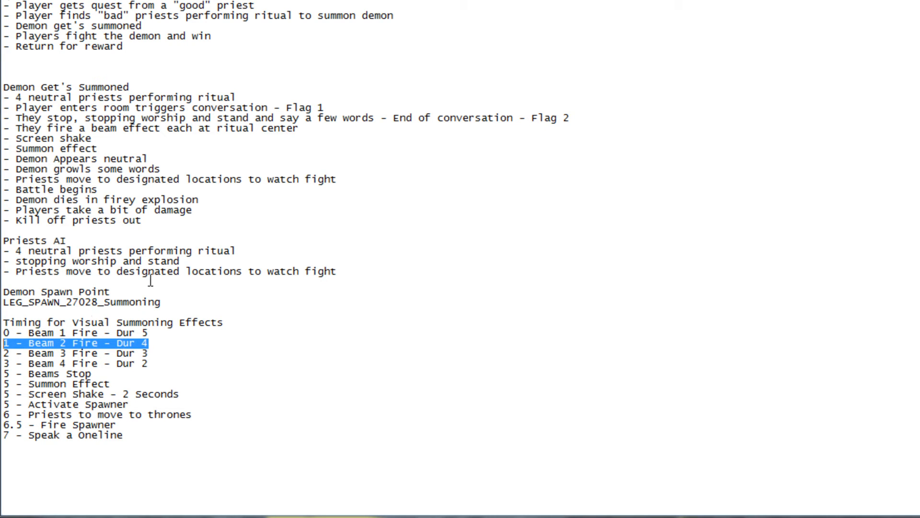
{"action": "key", "text": "alt+Tab"}
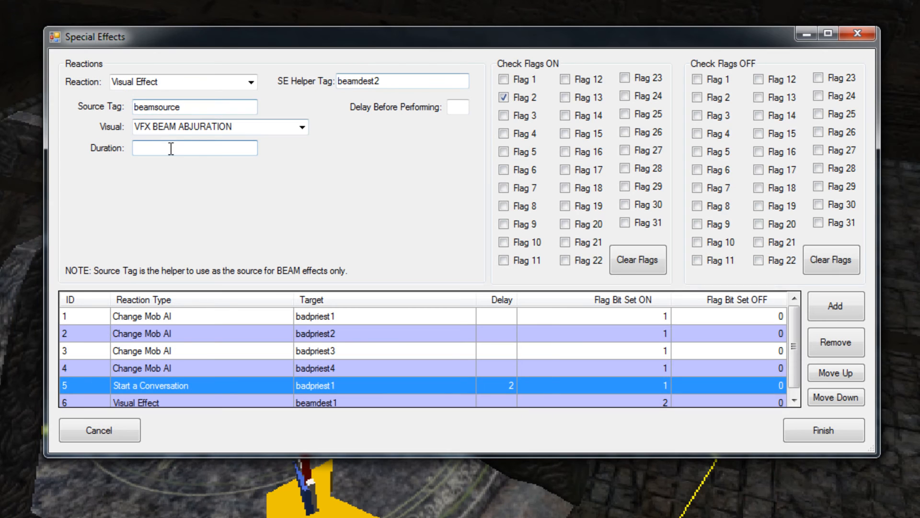
{"action": "left_click", "coordinate": [169, 148]}
{"action": "type", "text": "4"}
{"action": "left_click", "coordinate": [454, 108]}
{"action": "type", "text": "1"}
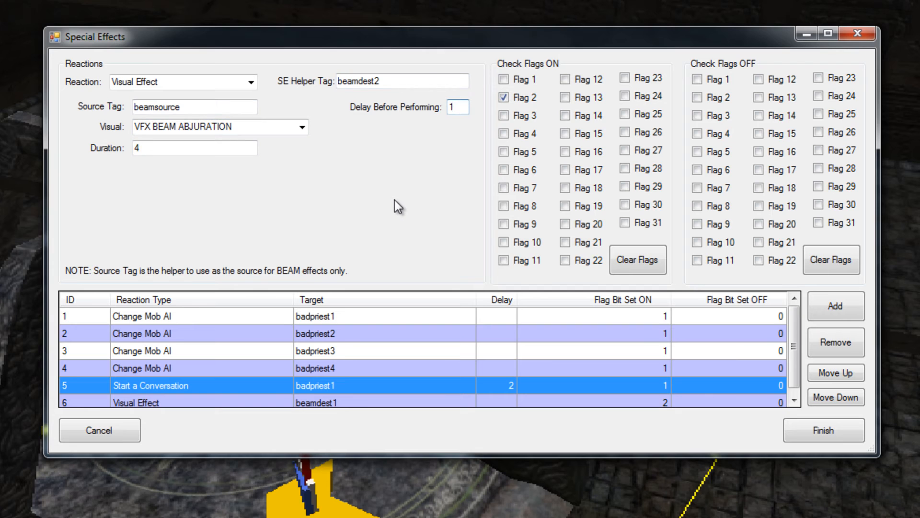
Add the beamdest2 reaction to the list and start another Visual Effect reaction with SE helper tag beamdest3 and source tag beamsource
{"action": "left_click", "coordinate": [839, 306]}
{"action": "left_click", "coordinate": [251, 81]}
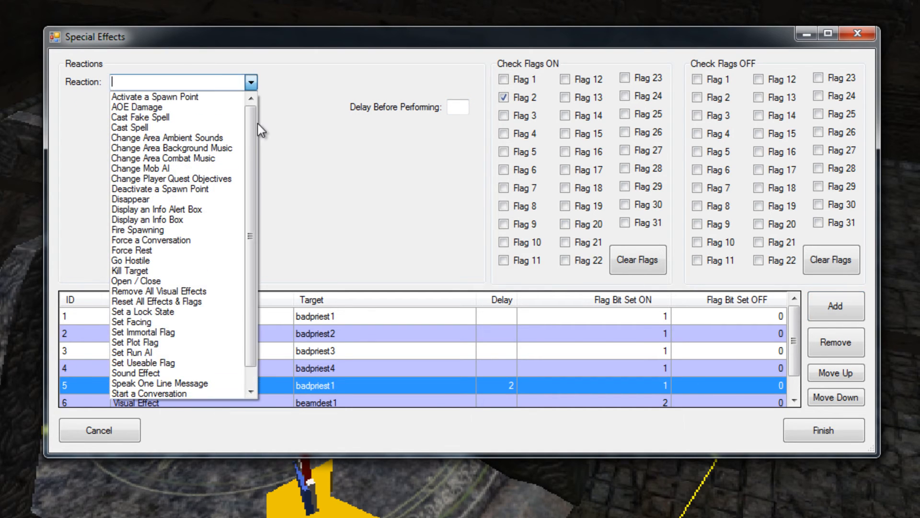
{"action": "scroll", "coordinate": [246, 265], "scroll_direction": "down", "scroll_amount": 1}
{"action": "left_click", "coordinate": [136, 394]}
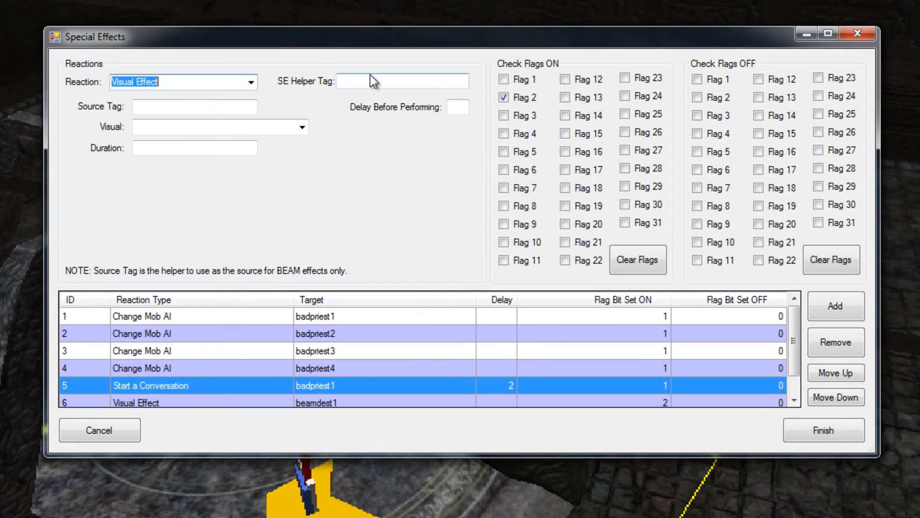
{"action": "left_click", "coordinate": [369, 80]}
{"action": "type", "text": "beamdest3"}
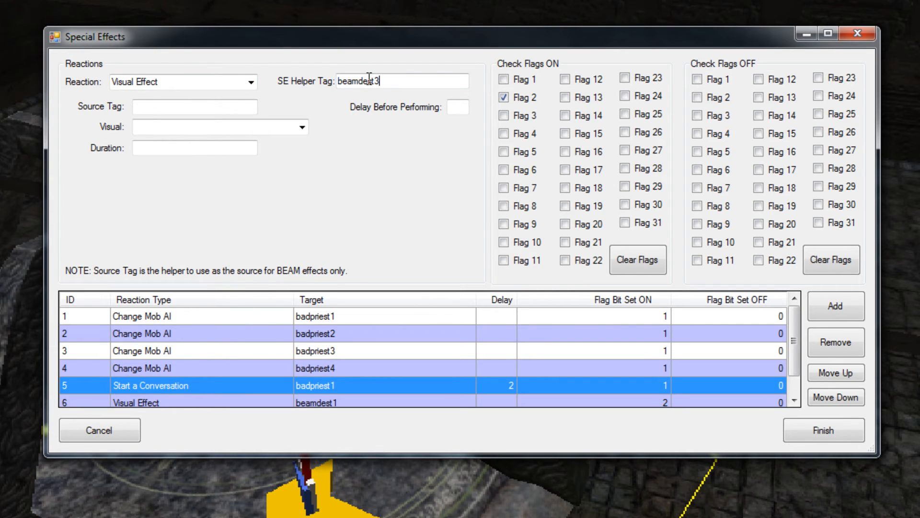
{"action": "left_click", "coordinate": [211, 107]}
{"action": "type", "text": "beamsource"}
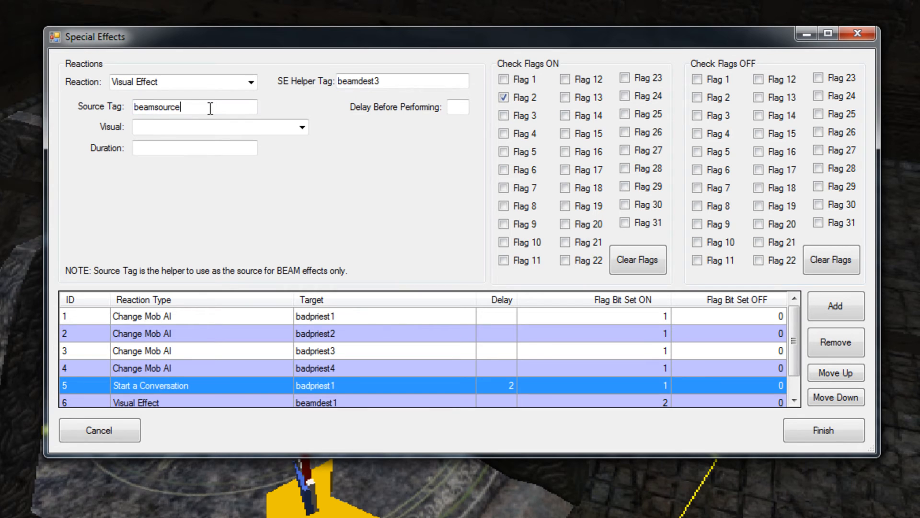
Choose VFX BEAM ABJURATION as the visual for the beamdest3 reaction, with a duration of 3 and a delay of 2
{"action": "left_click", "coordinate": [302, 127]}
{"action": "type", "text": "vfx b"}
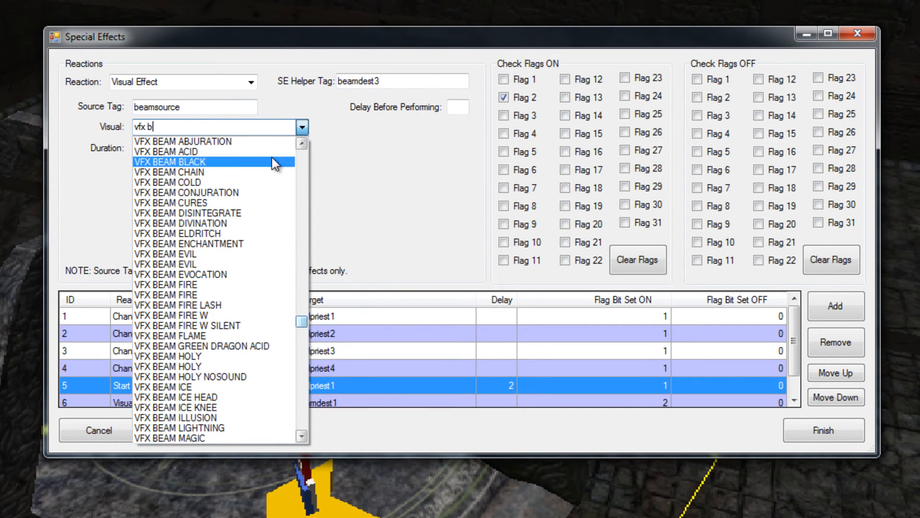
{"action": "left_click", "coordinate": [254, 142]}
{"action": "left_click", "coordinate": [199, 149]}
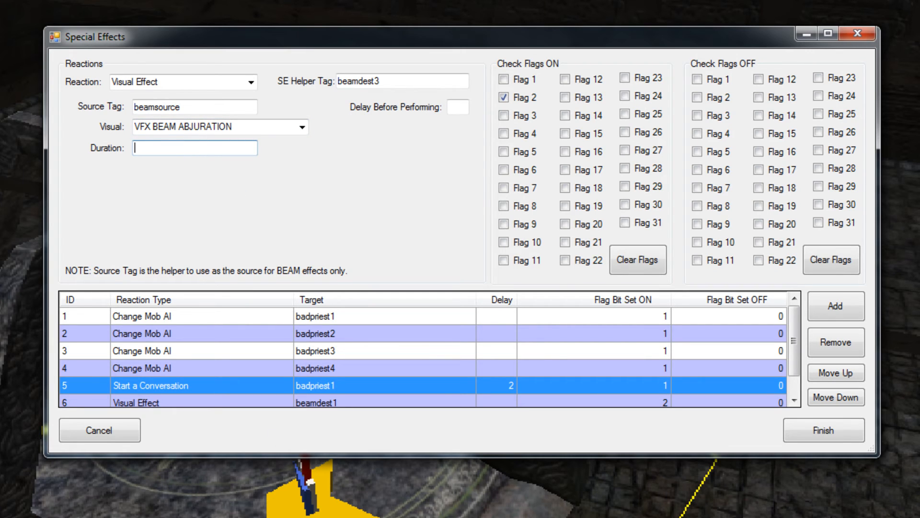
{"action": "type", "text": "3"}
{"action": "left_click", "coordinate": [458, 107]}
{"action": "type", "text": "2"}
Check the Beam 3 line in the timing notes and add the beamdest3 reaction to the list
{"action": "key", "text": "alt+Tab"}
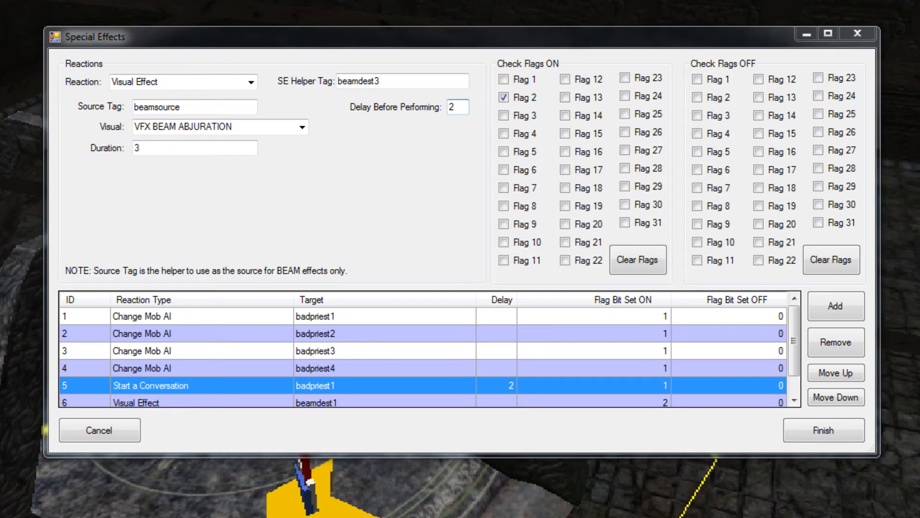
{"action": "left_click_drag", "start_coordinate": [160, 353], "coordinate": [4, 354]}
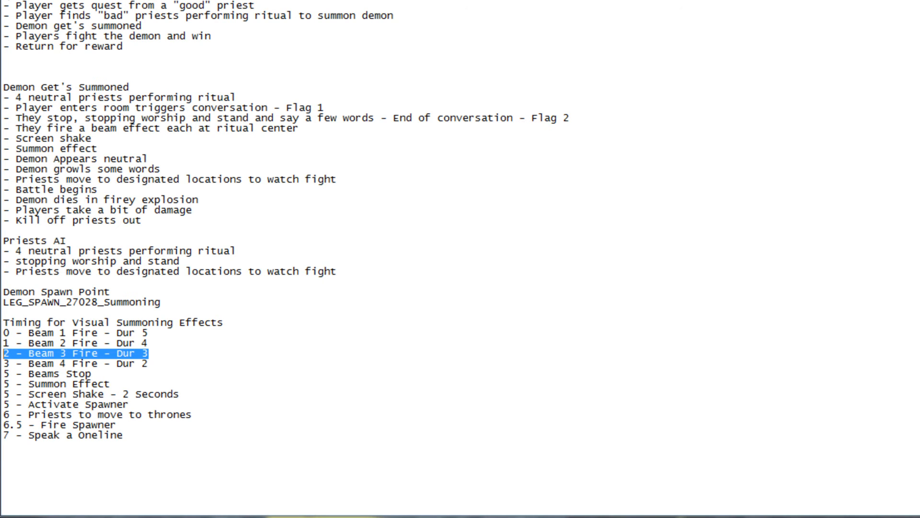
{"action": "left_click", "coordinate": [917, 1]}
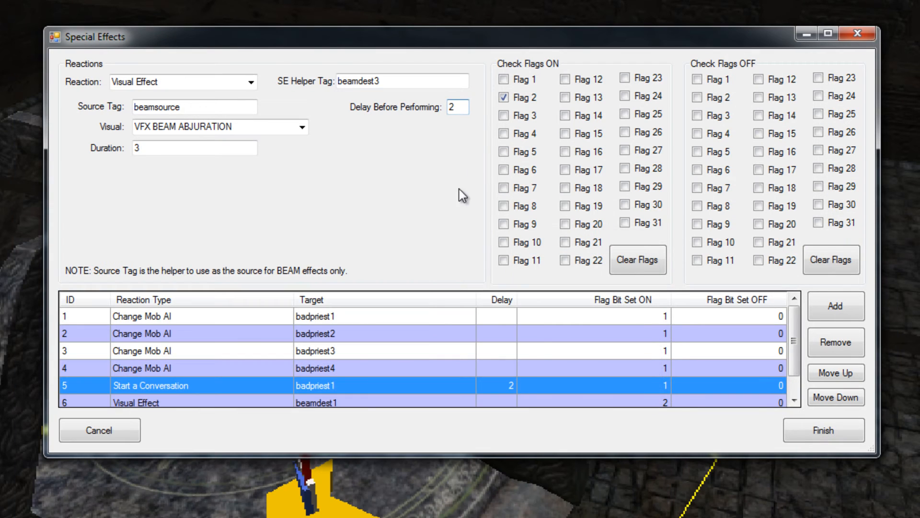
{"action": "left_click", "coordinate": [834, 306]}
Start a fourth beam's Visual Effect reaction with SE helper tag beamdest4 and source tag beamsource
{"action": "left_click", "coordinate": [251, 82]}
{"action": "scroll", "coordinate": [251, 119], "scroll_direction": "down", "scroll_amount": 1}
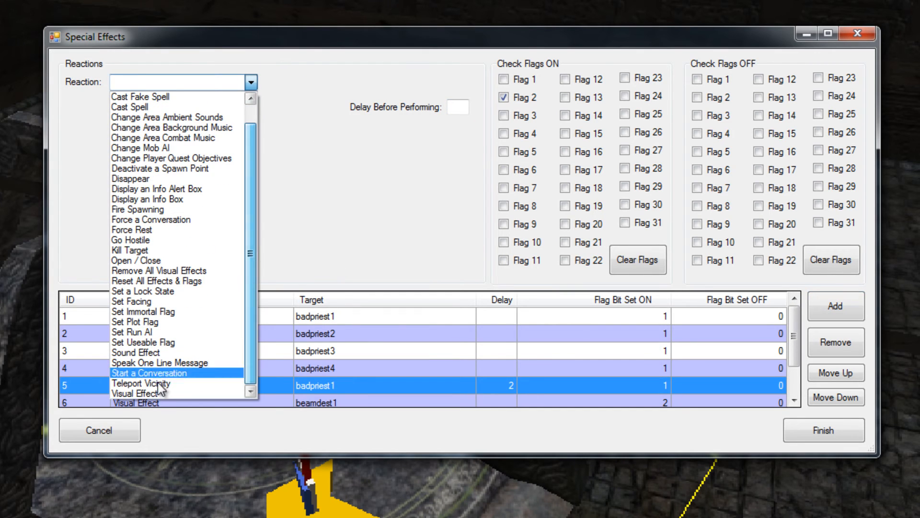
{"action": "left_click", "coordinate": [144, 394]}
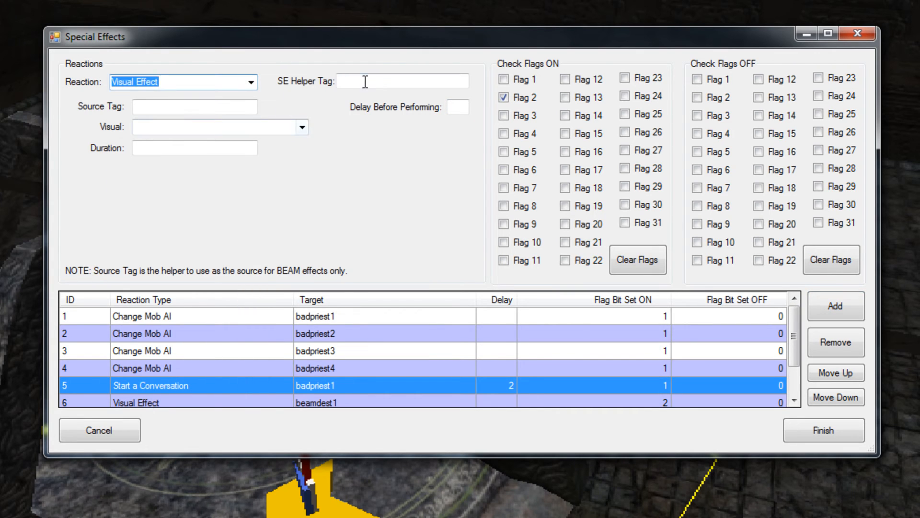
{"action": "left_click", "coordinate": [382, 81]}
{"action": "type", "text": "beamdest4"}
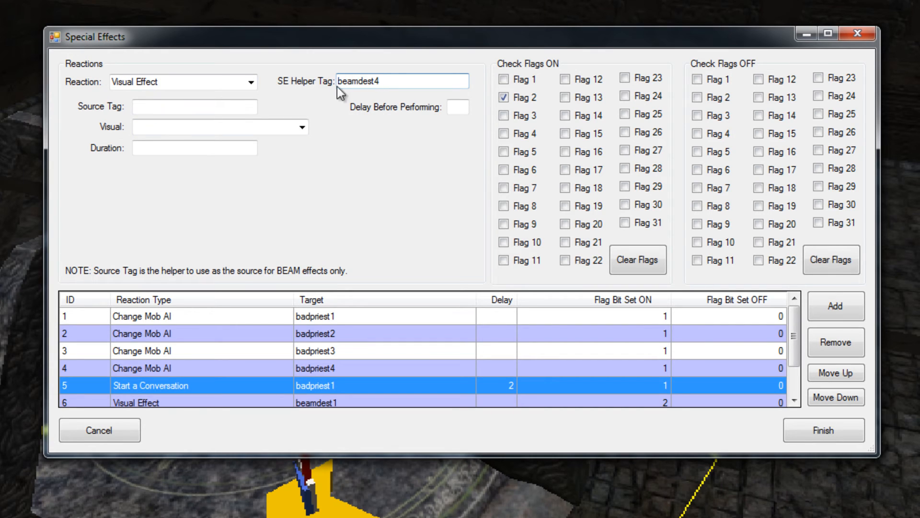
{"action": "left_click", "coordinate": [235, 110]}
{"action": "type", "text": "beamd"}
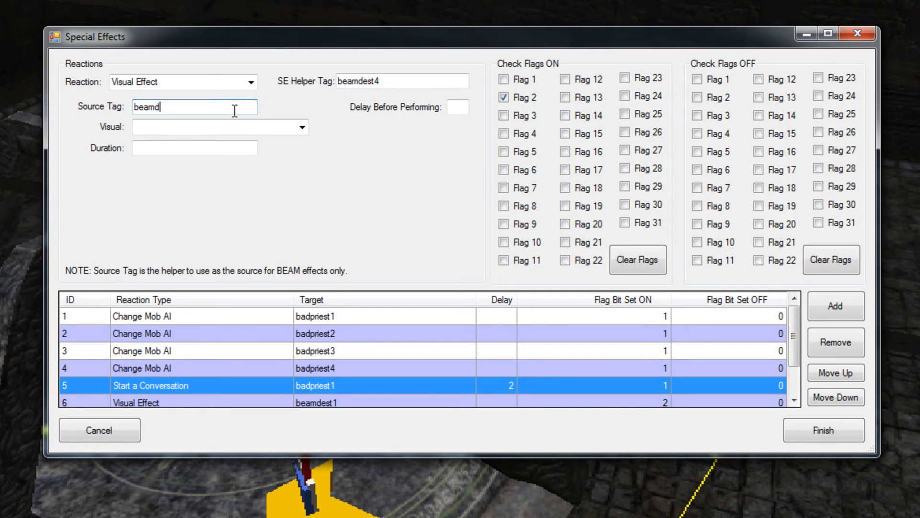
{"action": "key", "text": "BackSpace"}
{"action": "type", "text": "source"}
Give the beamdest4 reaction the visual VFX BEAM ABJURATION, a duration of 2 and a delay of 3, and add it to the list
{"action": "left_click", "coordinate": [300, 125]}
{"action": "type", "text": "vfx"}
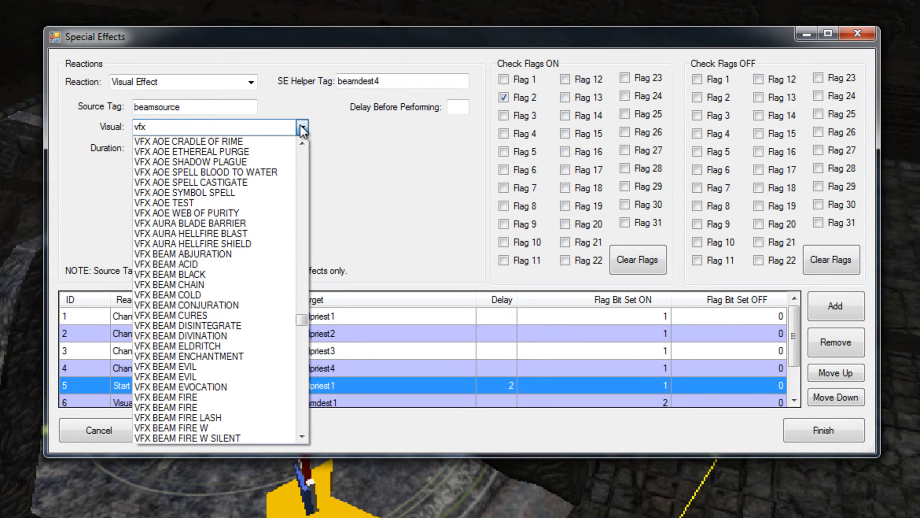
{"action": "type", "text": " b"}
{"action": "left_click", "coordinate": [215, 141]}
{"action": "left_click", "coordinate": [203, 150]}
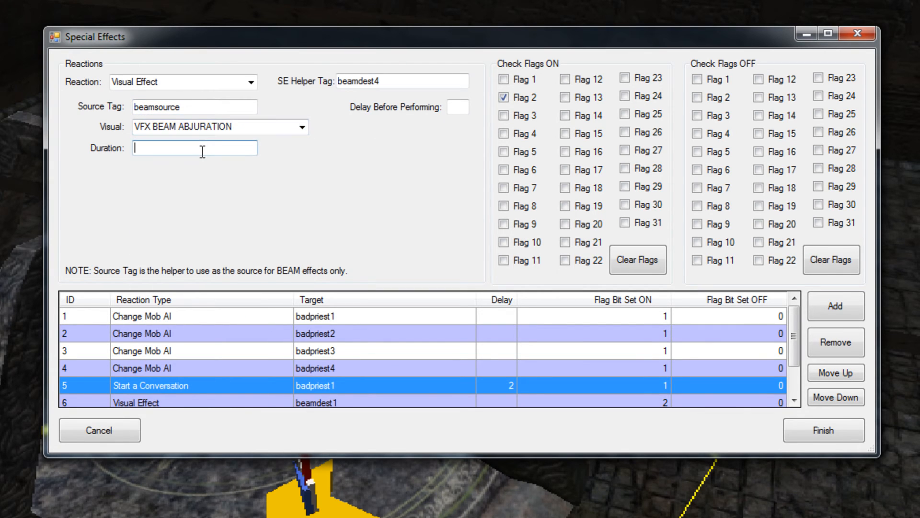
{"action": "type", "text": "2"}
{"action": "left_click", "coordinate": [455, 104]}
{"action": "type", "text": "3"}
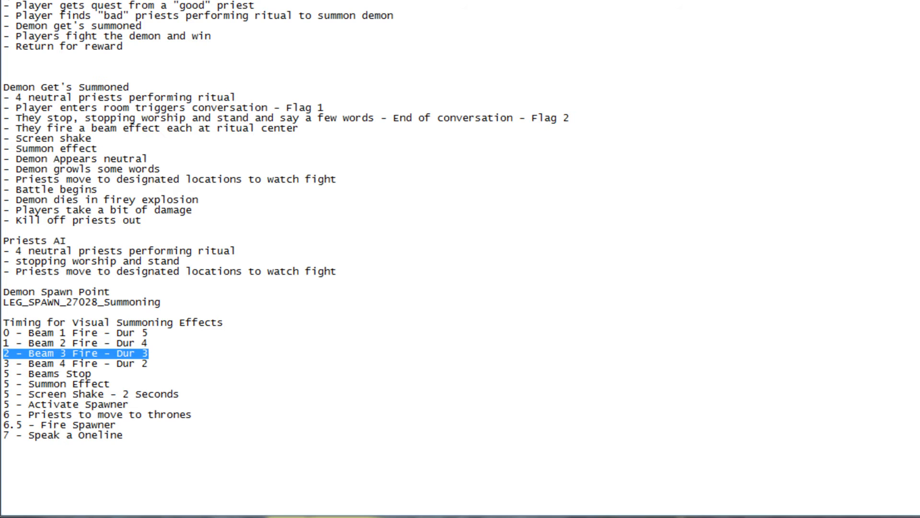
{"action": "left_click_drag", "start_coordinate": [151, 363], "coordinate": [4, 361]}
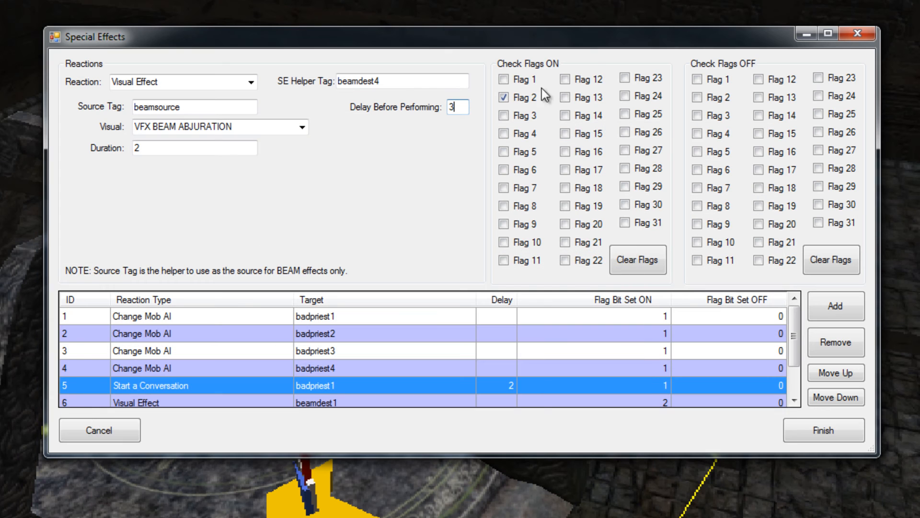
{"action": "left_click", "coordinate": [834, 305]}
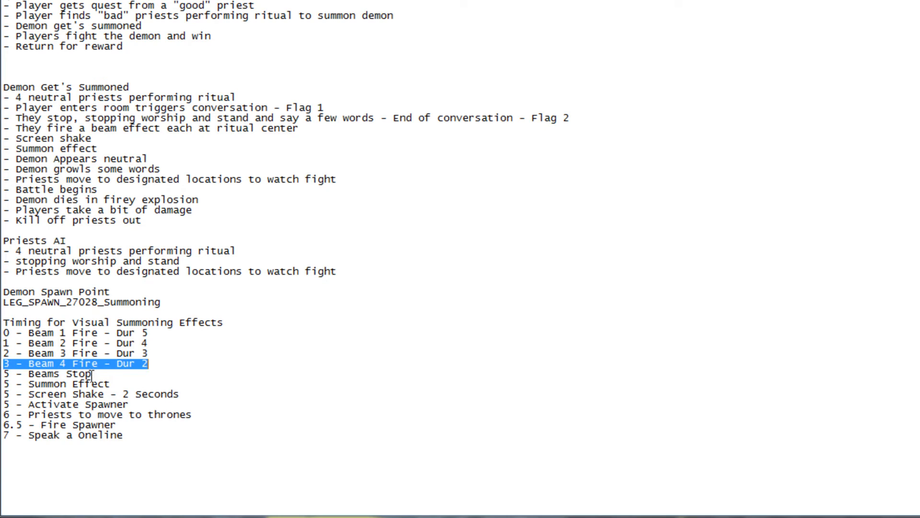
Read the Beams Stop, Summon Effect and Screen Shake lines in the timing notes
{"action": "left_click_drag", "start_coordinate": [100, 374], "coordinate": [3, 374]}
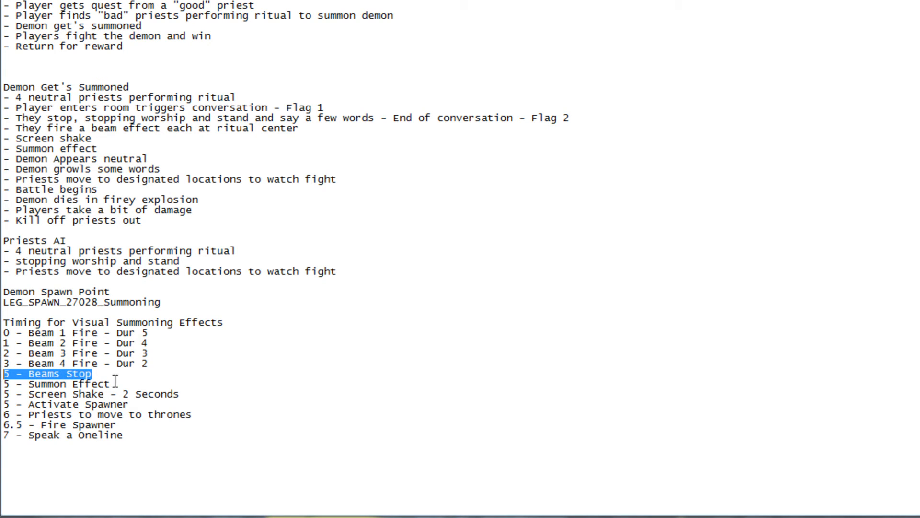
{"action": "left_click_drag", "start_coordinate": [113, 384], "coordinate": [6, 382]}
{"action": "left_click_drag", "start_coordinate": [184, 396], "coordinate": [6, 384]}
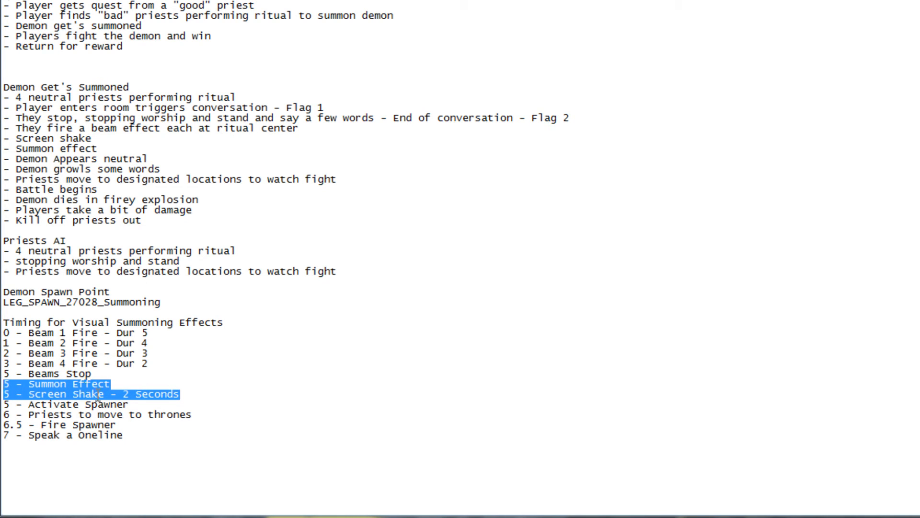
{"action": "left_click", "coordinate": [919, 4]}
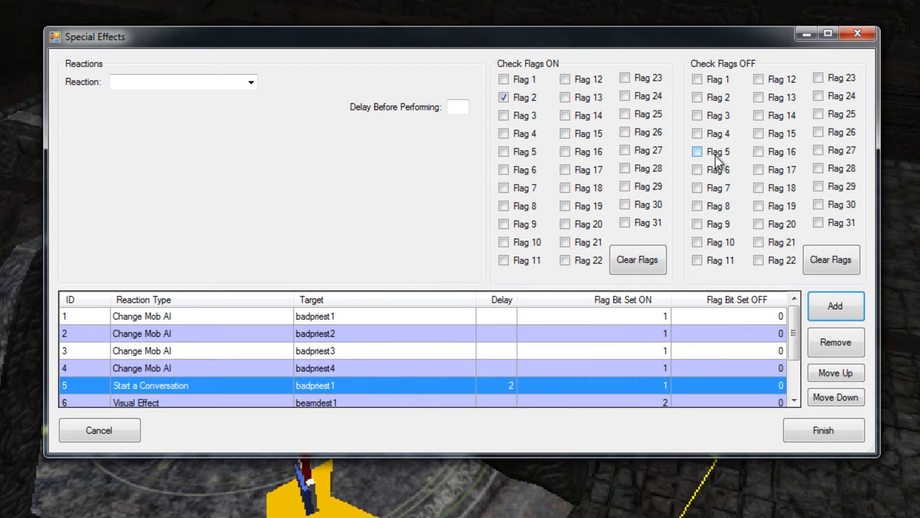
Finish the Special Effects reaction list and quit the Legends SE Plugin
{"action": "left_click", "coordinate": [819, 436]}
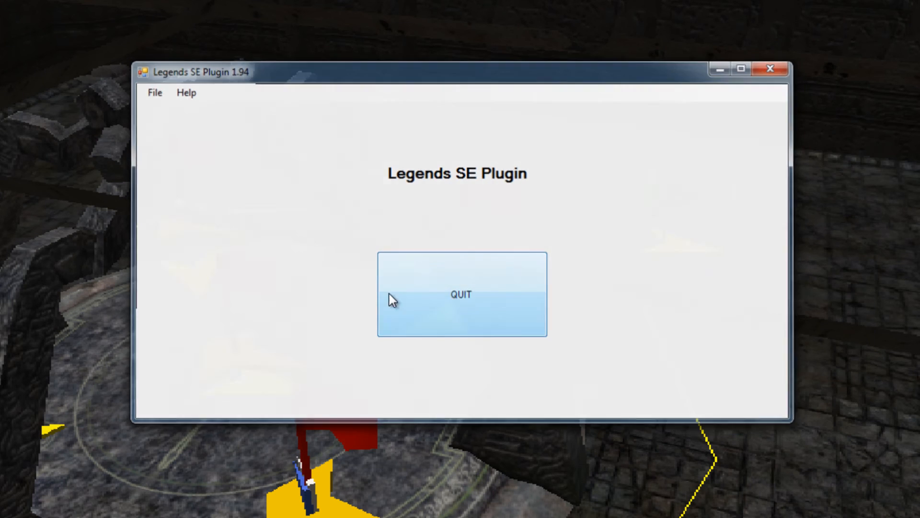
{"action": "left_click", "coordinate": [389, 294]}
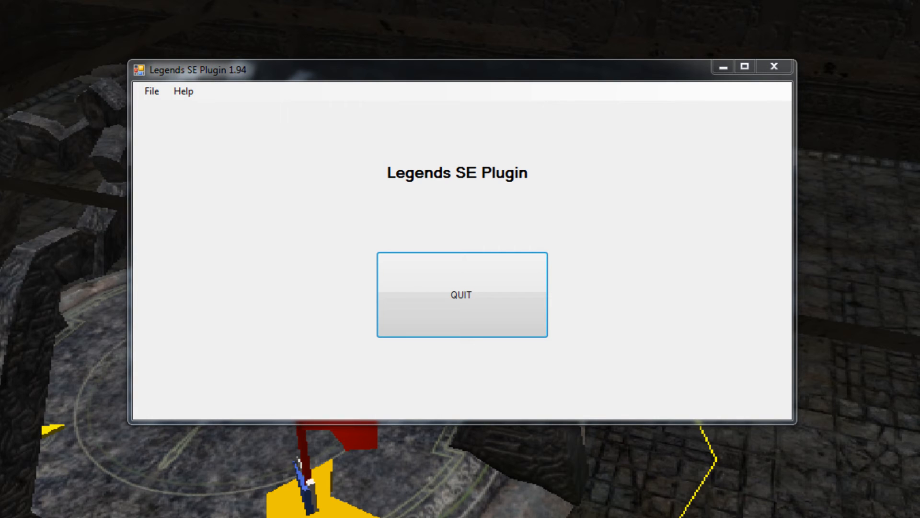
{"action": "left_click", "coordinate": [157, 94]}
{"action": "left_click", "coordinate": [159, 109]}
{"action": "left_click", "coordinate": [551, 305]}
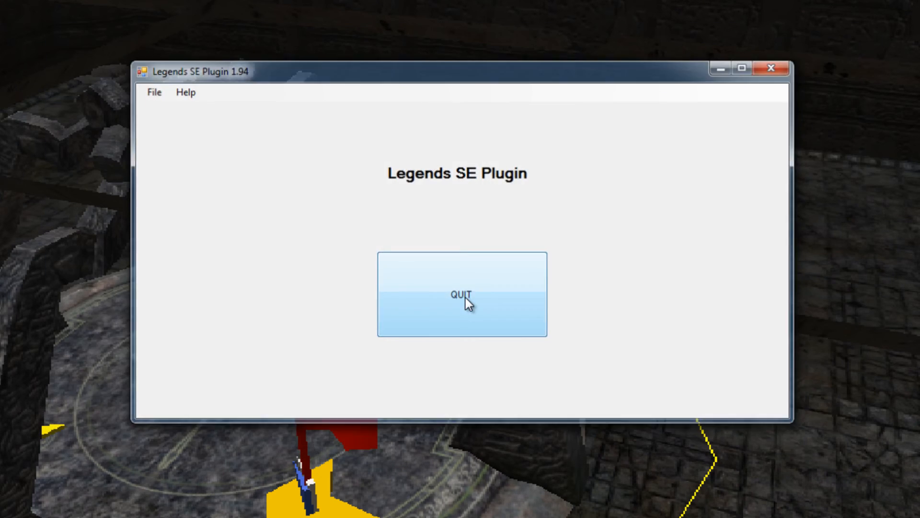
{"action": "left_click", "coordinate": [465, 298]}
{"action": "left_click", "coordinate": [677, 247]}
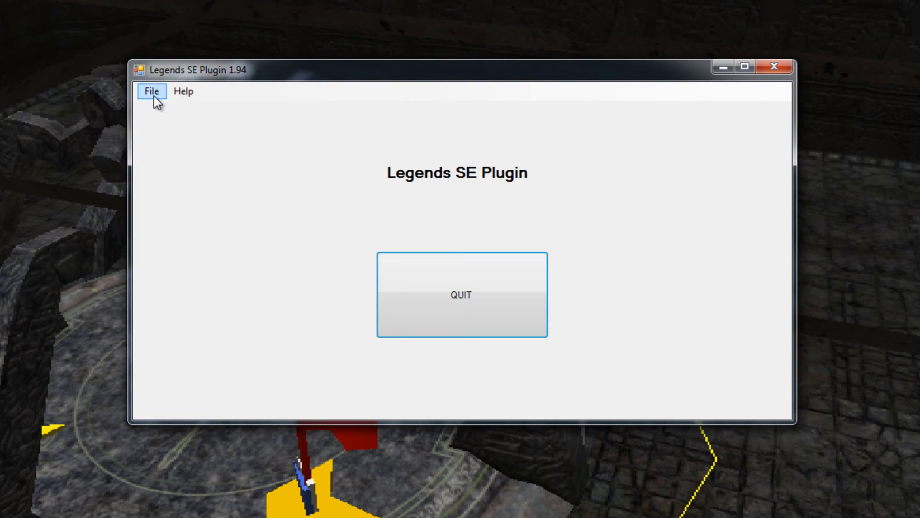
Reopen the Special Effects list and start a Flag 2 Visual Effect reaction with SE helper tag beamsource
{"action": "left_click", "coordinate": [154, 95]}
{"action": "left_click", "coordinate": [156, 109]}
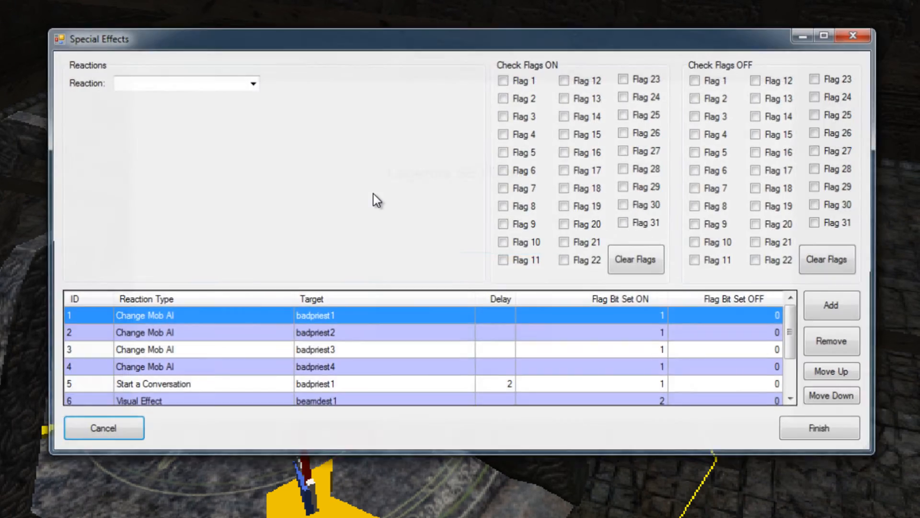
{"action": "left_click", "coordinate": [526, 100]}
{"action": "left_click", "coordinate": [253, 84]}
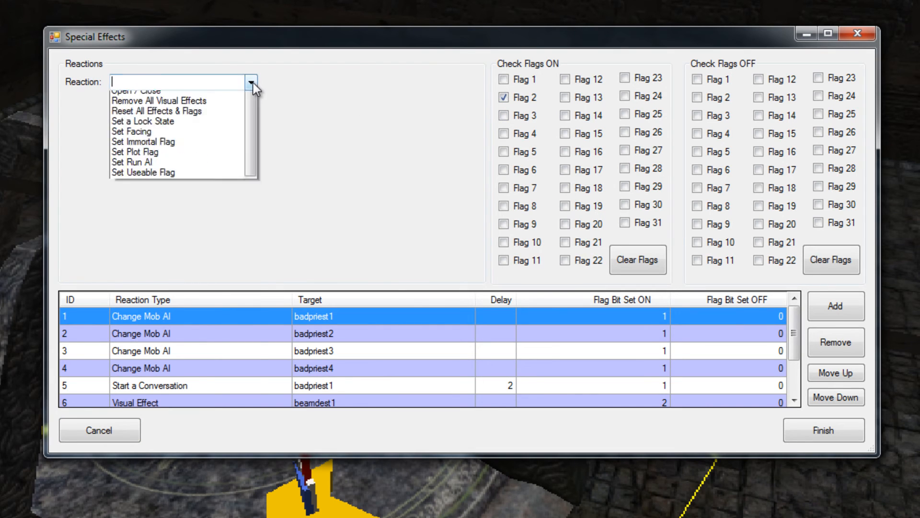
{"action": "left_click_drag", "start_coordinate": [256, 195], "coordinate": [266, 271]}
{"action": "left_click", "coordinate": [145, 390]}
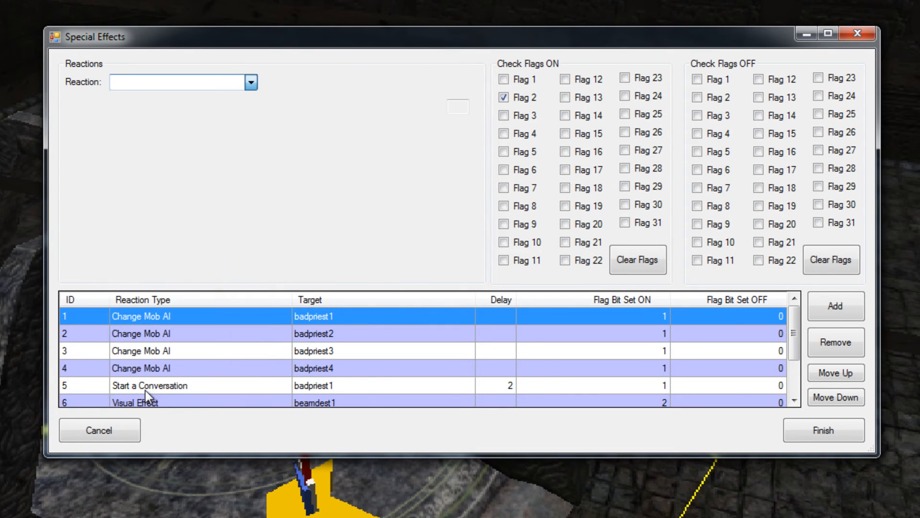
{"action": "left_click", "coordinate": [365, 81]}
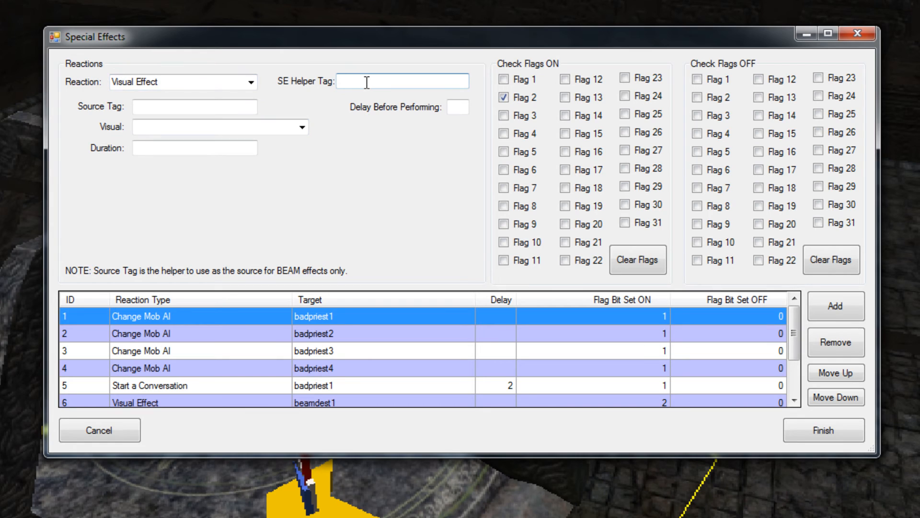
{"action": "type", "text": "beamsource"}
Choose VFX FNF SUMMON GATE as the visual for the beamsource reaction
{"action": "left_click", "coordinate": [301, 129]}
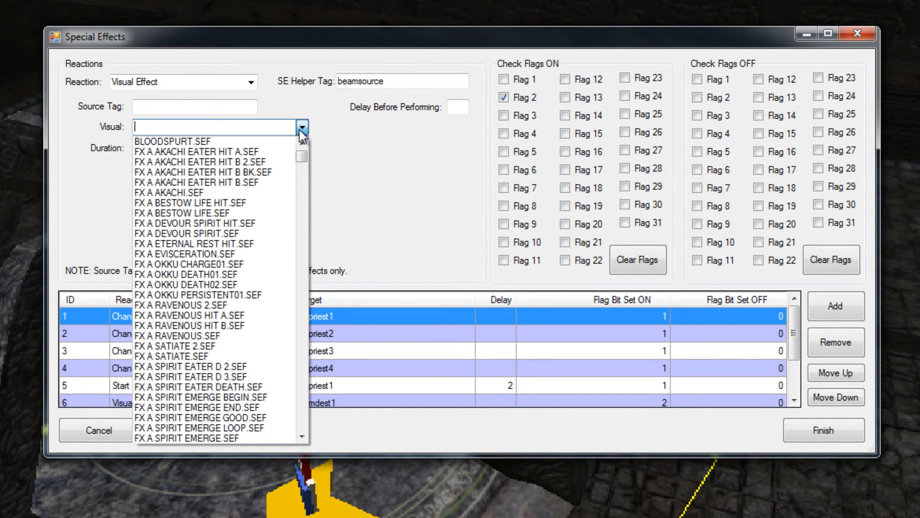
{"action": "type", "text": "vfx "}
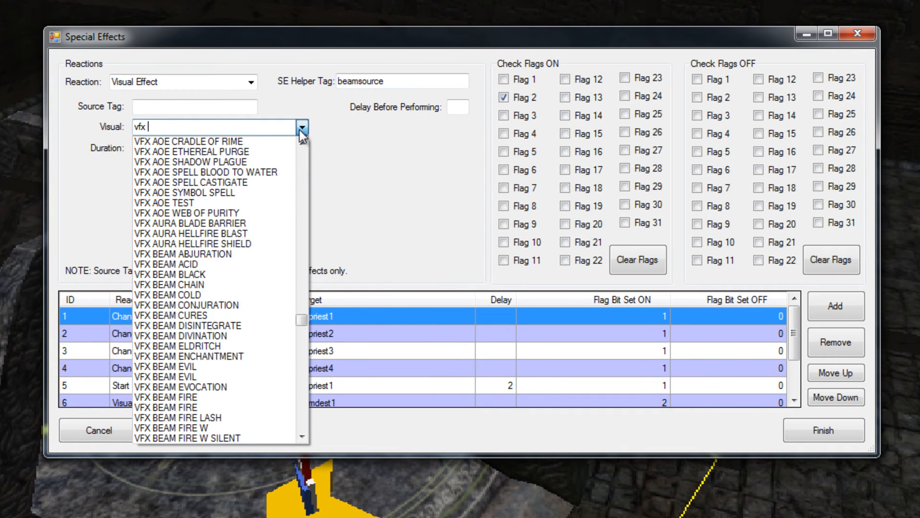
{"action": "type", "text": "fnf s"}
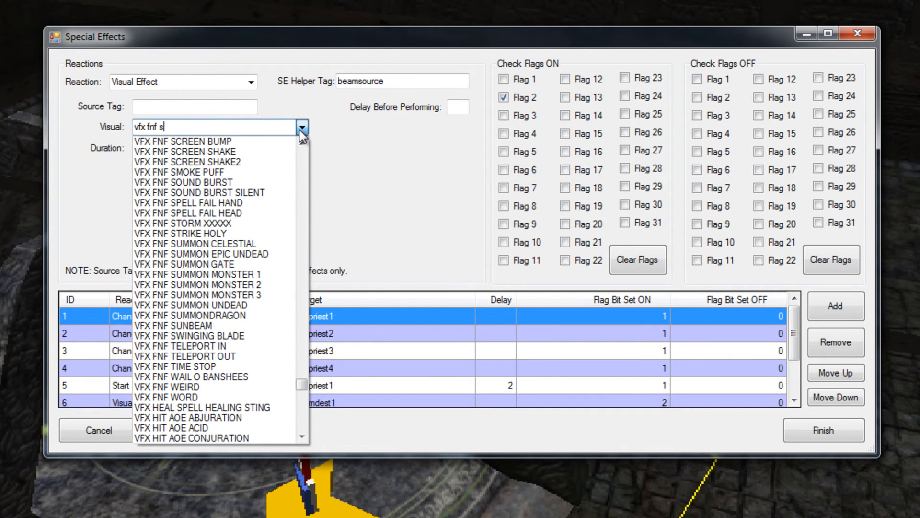
{"action": "type", "text": "um"}
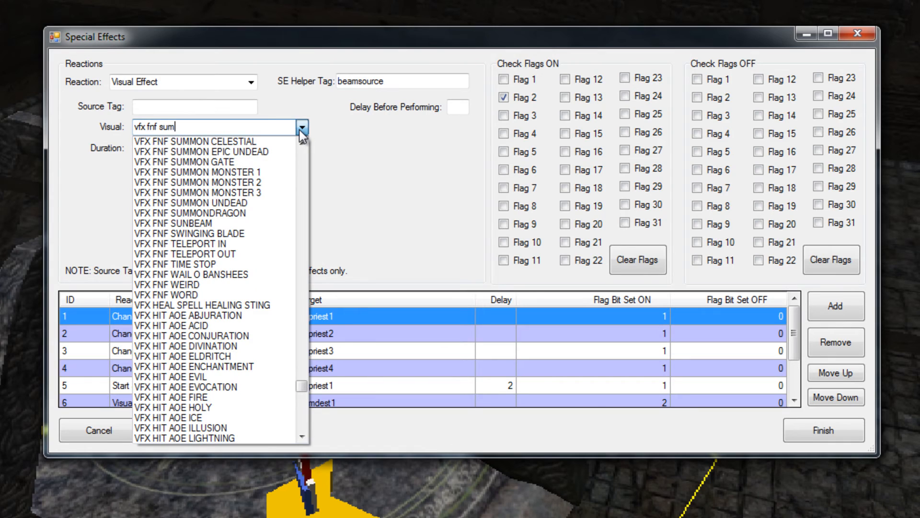
{"action": "left_click", "coordinate": [220, 161]}
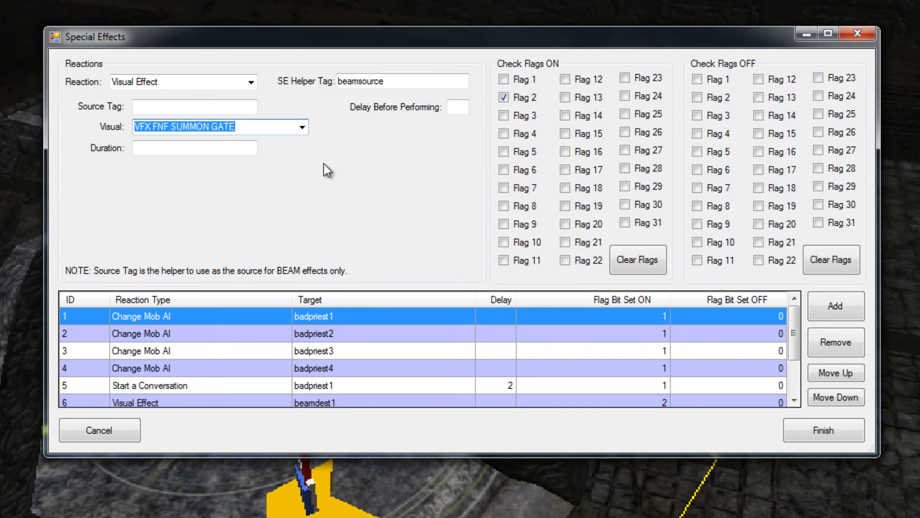
{"action": "left_click", "coordinate": [230, 147]}
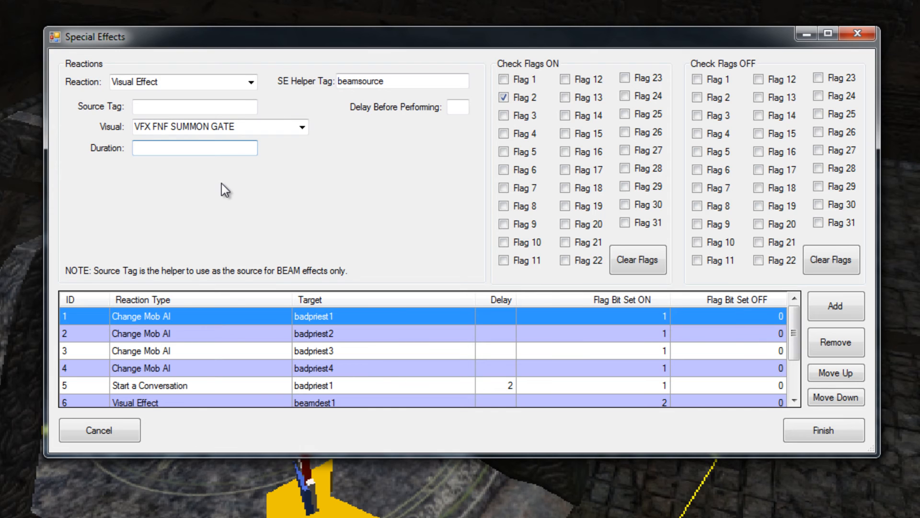
Set the summon gate effect's duration to 0 and its delay to 5, and add the reaction to the list
{"action": "type", "text": "0"}
{"action": "left_click", "coordinate": [457, 107]}
{"action": "left_click", "coordinate": [846, 306]}
Start another Flag 2 Visual Effect reaction with SE helper tag beamsource
{"action": "left_click", "coordinate": [250, 83]}
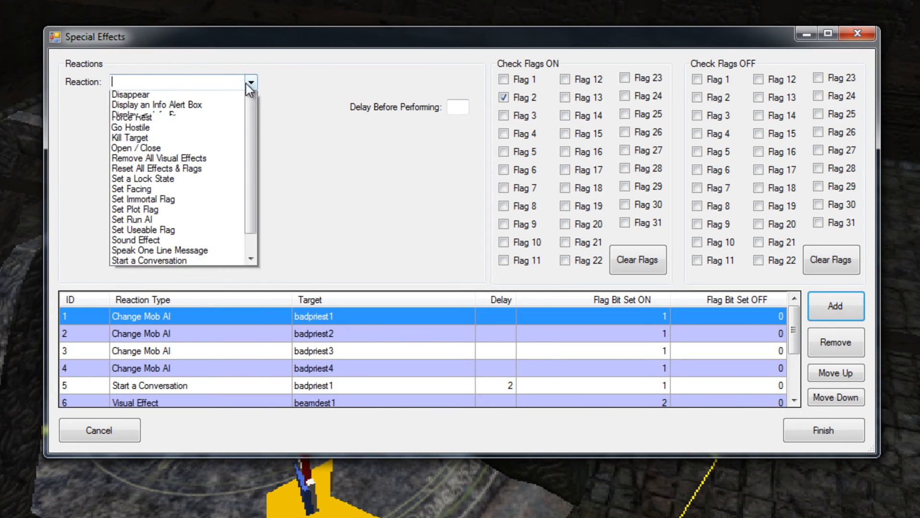
{"action": "left_click", "coordinate": [121, 395]}
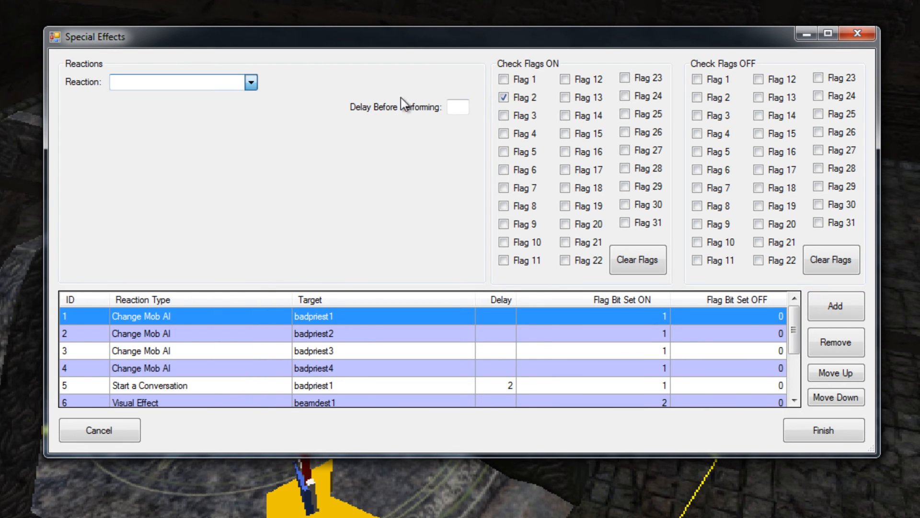
{"action": "left_click", "coordinate": [408, 81]}
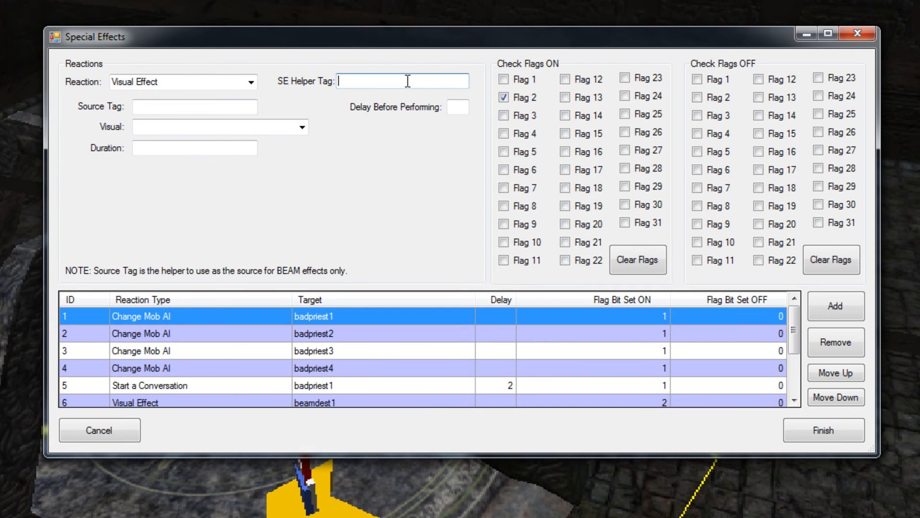
{"action": "type", "text": "beamsource"}
Choose VFX FNF SCREEN SHAKE as the visual for the new beamsource reaction
{"action": "left_click", "coordinate": [302, 127]}
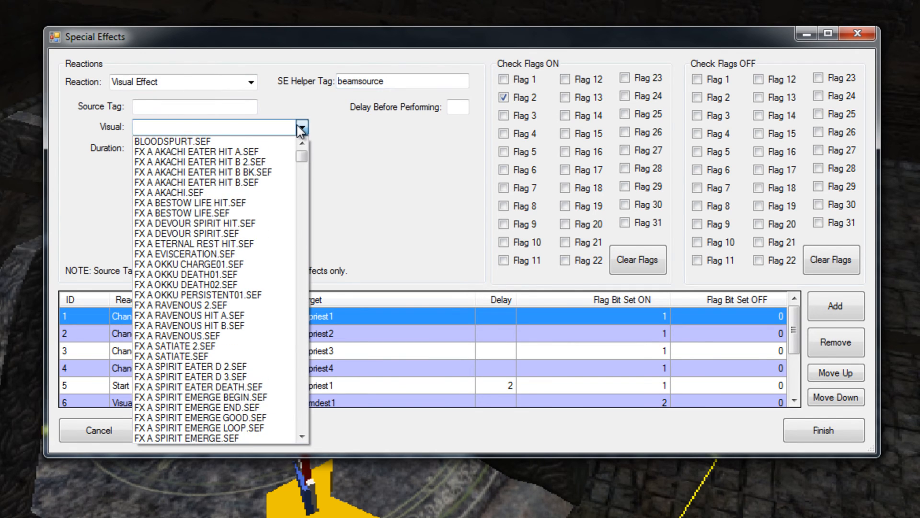
{"action": "type", "text": "f"}
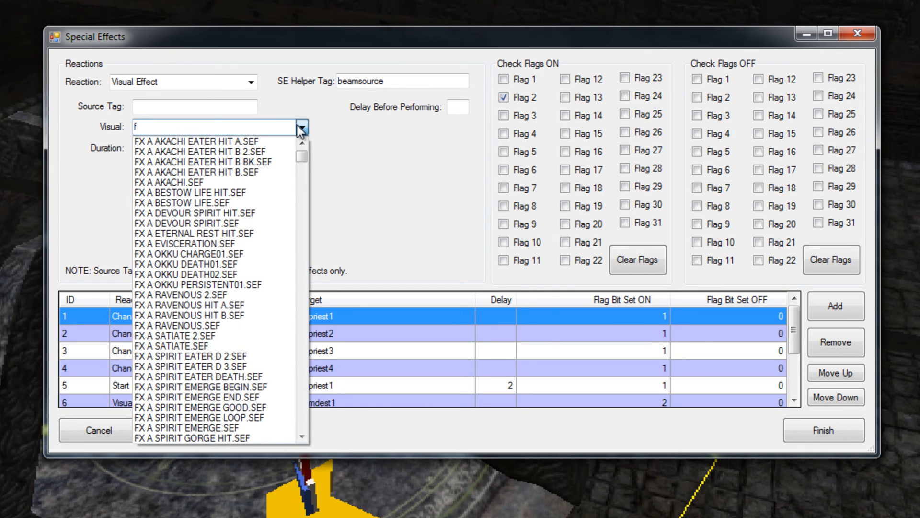
{"action": "key", "text": "BackSpace"}
{"action": "type", "text": "cvfx"}
{"action": "key", "text": "BackSpace"}
{"action": "key", "text": "BackSpace"}
{"action": "key", "text": "BackSpace"}
{"action": "key", "text": "BackSpace"}
{"action": "type", "text": "vfx"}
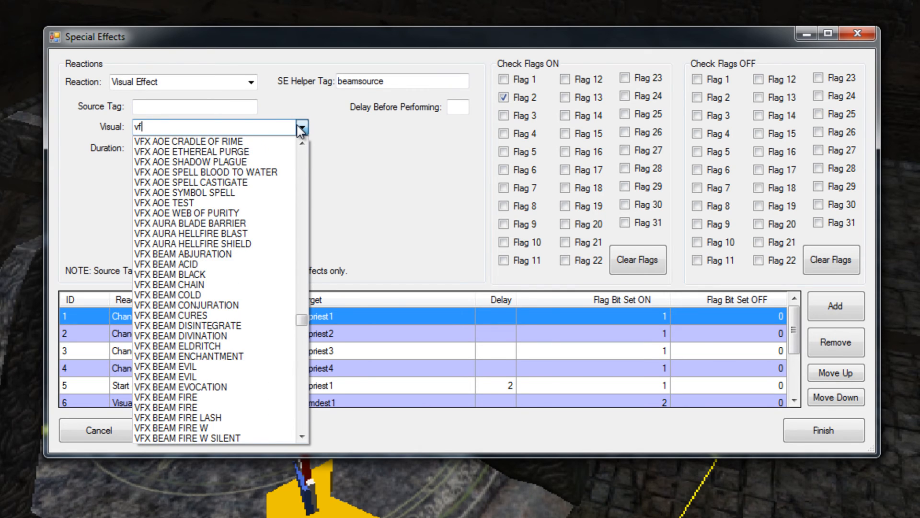
{"action": "type", "text": " fnf sc"}
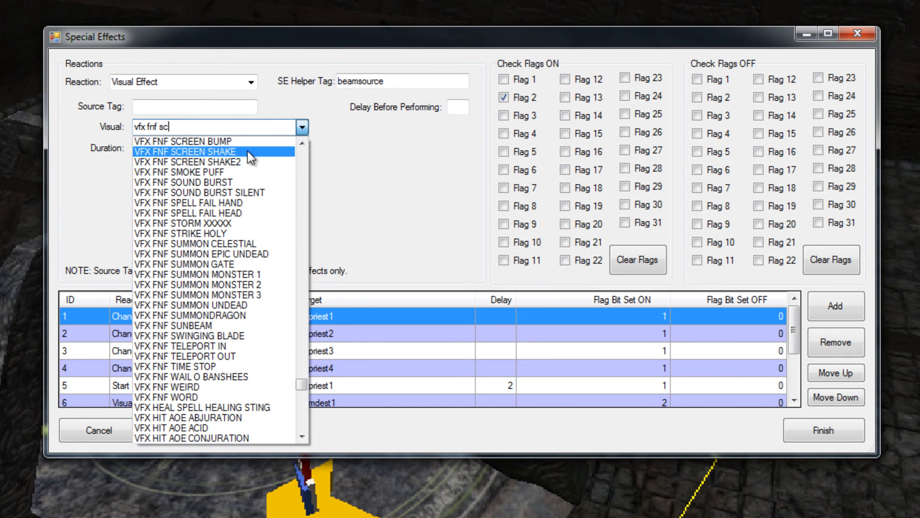
{"action": "left_click", "coordinate": [247, 151]}
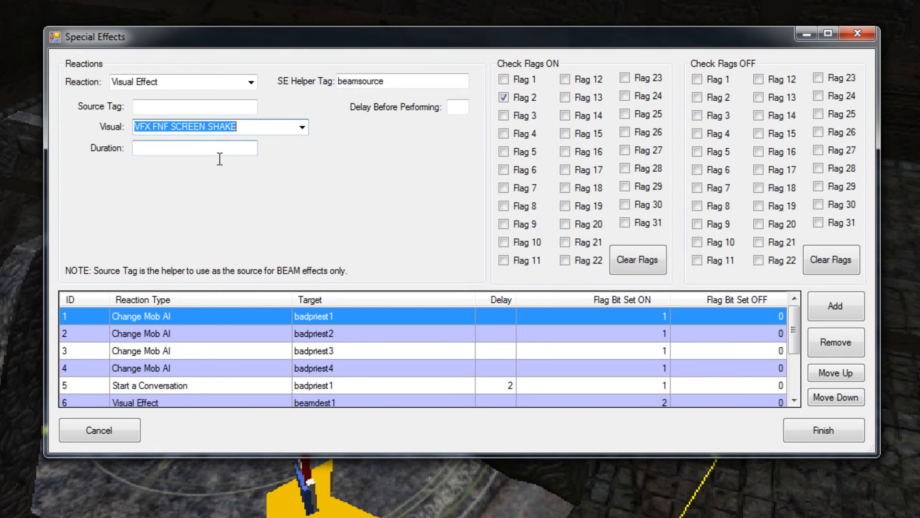
Give the screen shake a duration of 2 and a delay of 5, and add it to the reaction list
{"action": "left_click", "coordinate": [218, 152]}
{"action": "type", "text": "2"}
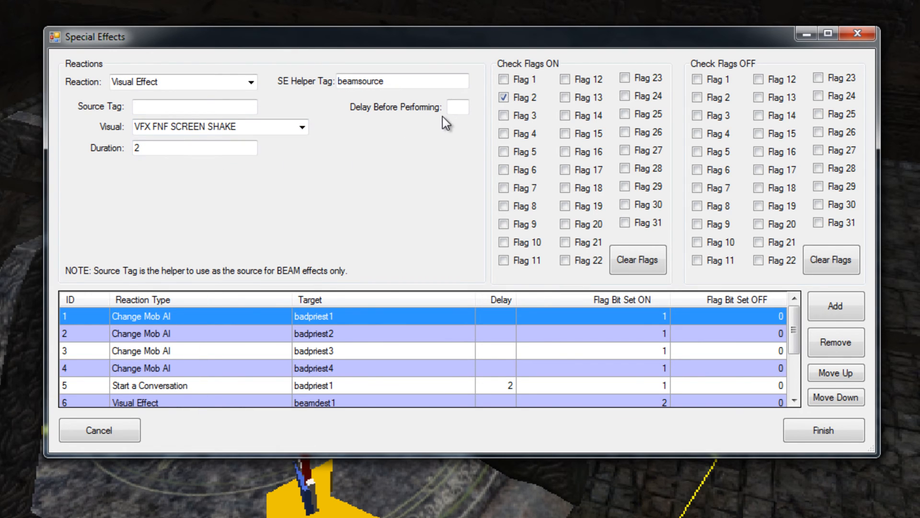
{"action": "left_click", "coordinate": [460, 107]}
{"action": "left_click", "coordinate": [844, 312]}
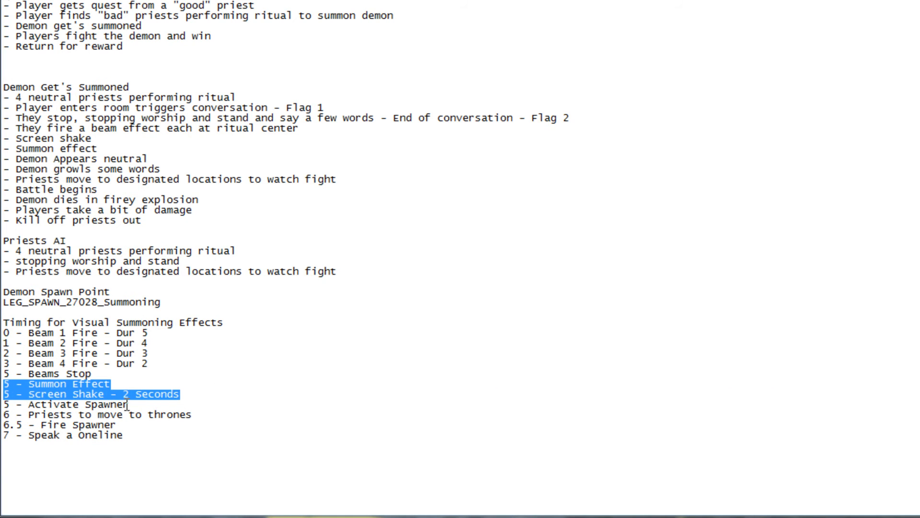
Add an Activate a Spawn Point reaction for LEG_SPAWN_27028_Summoning, copying the tag from the notes, with a delay of 5
{"action": "left_click_drag", "start_coordinate": [128, 405], "coordinate": [3, 407]}
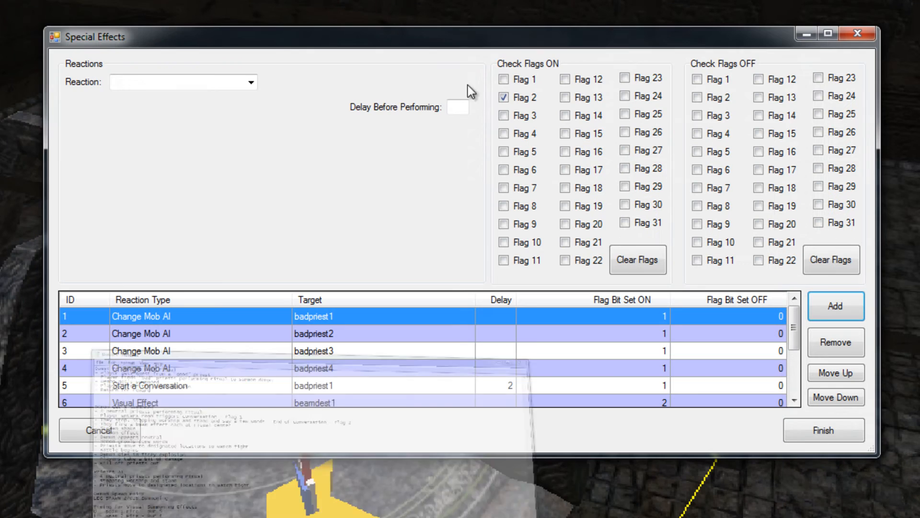
{"action": "left_click", "coordinate": [251, 82]}
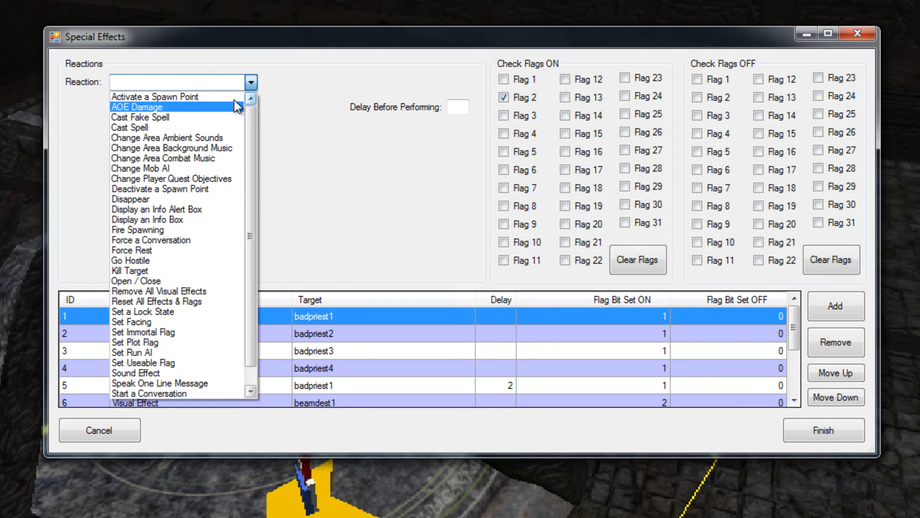
{"action": "left_click", "coordinate": [182, 98]}
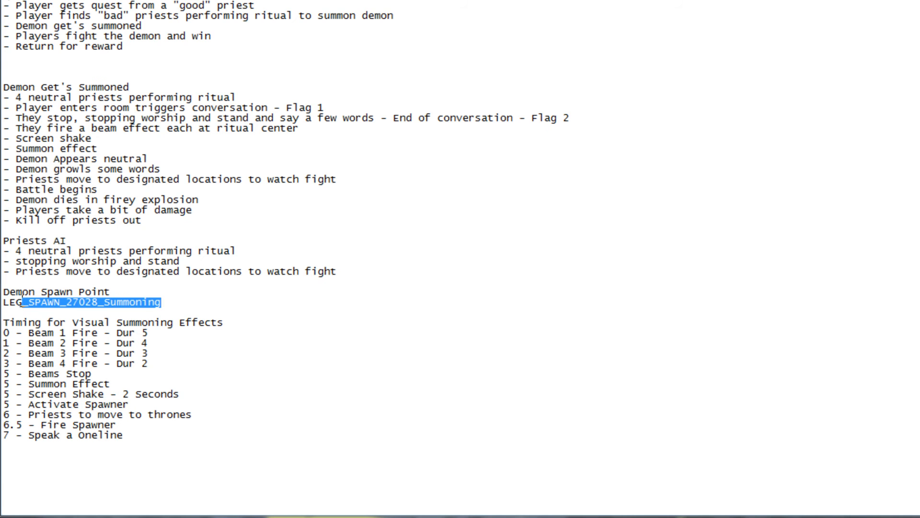
{"action": "left_click_drag", "start_coordinate": [22, 294], "coordinate": [4, 302]}
{"action": "key", "text": "ctrl+c"}
{"action": "key", "text": "alt+Tab"}
{"action": "left_click", "coordinate": [359, 82]}
{"action": "key", "text": "ctrl+v"}
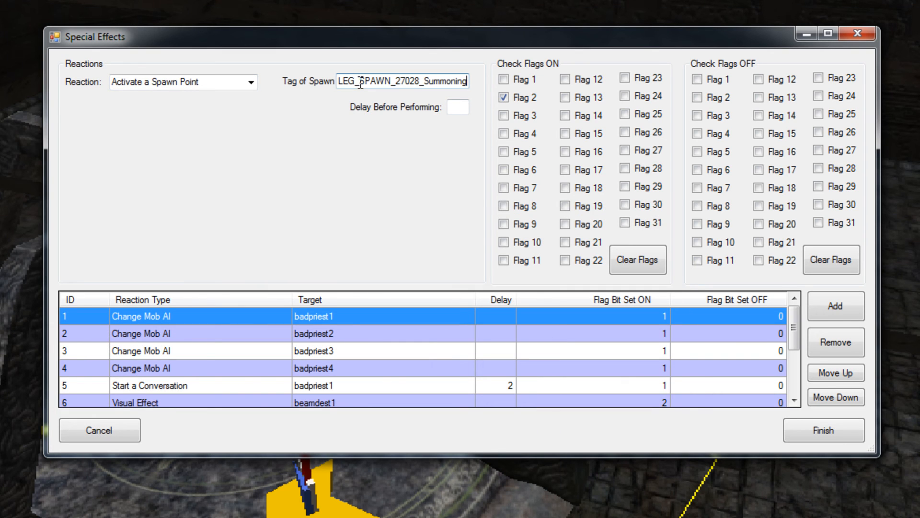
{"action": "left_click", "coordinate": [456, 114]}
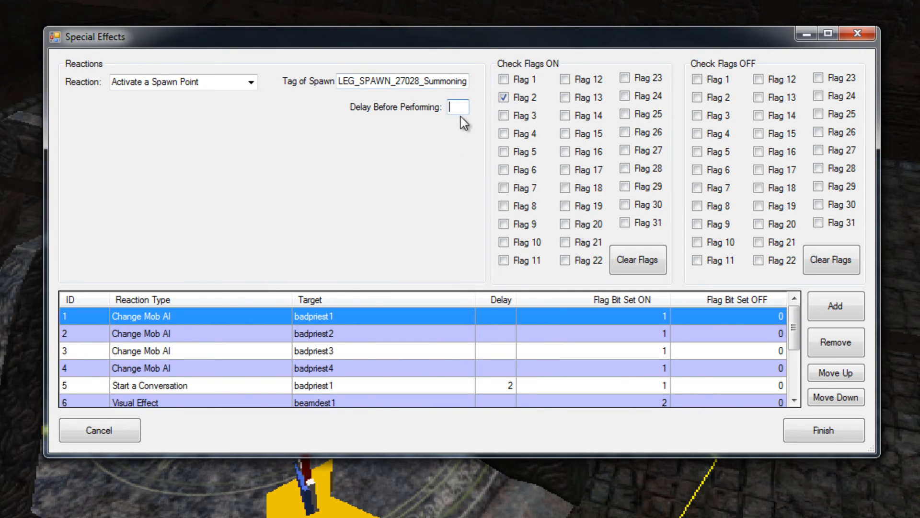
{"action": "left_click", "coordinate": [844, 305]}
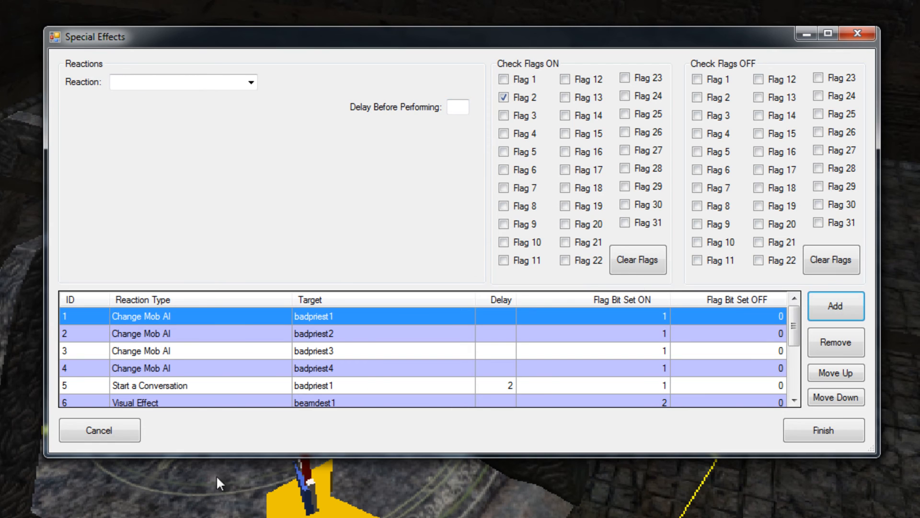
Check the notes for the priests' move to the thrones and add a Change Mob AI reaction for badpriest1 with AI profile 3 and delay 6
{"action": "key", "text": "alt+Tab"}
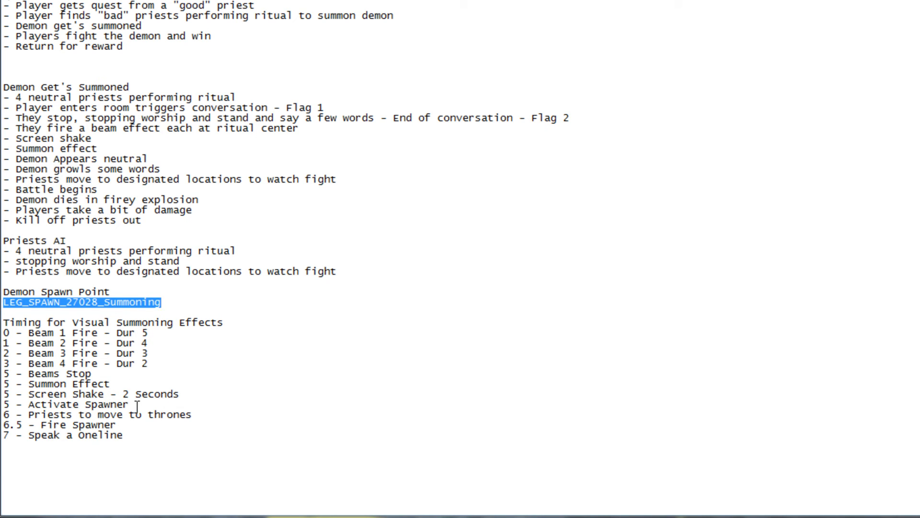
{"action": "left_click_drag", "start_coordinate": [195, 415], "coordinate": [2, 416]}
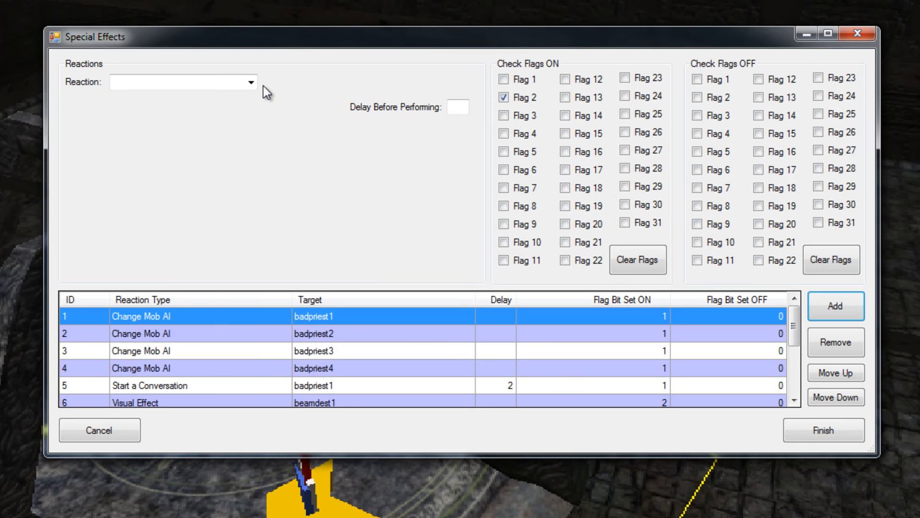
{"action": "left_click", "coordinate": [251, 82]}
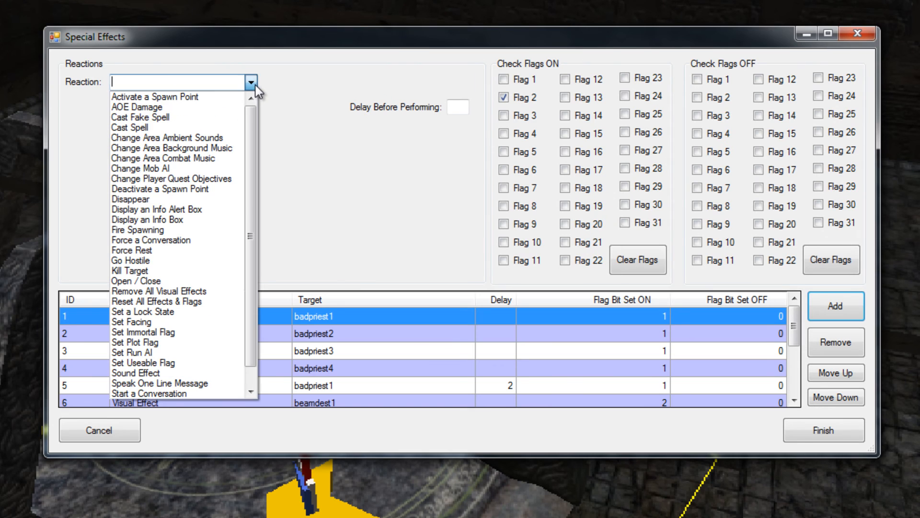
{"action": "left_click", "coordinate": [155, 168]}
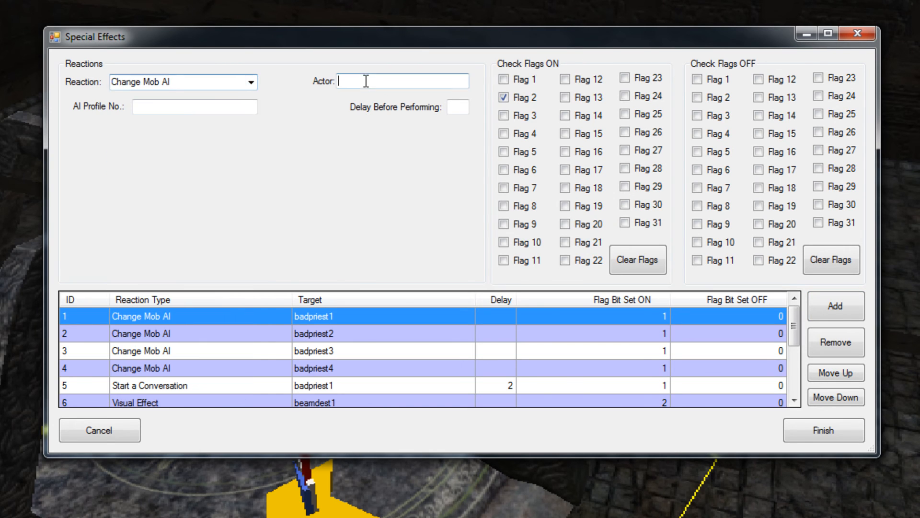
{"action": "type", "text": "badpriest1"}
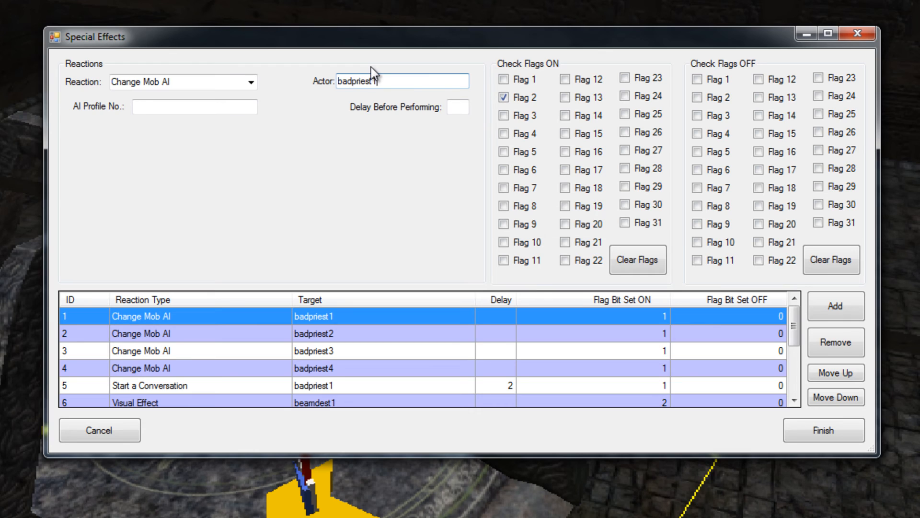
{"action": "left_click", "coordinate": [203, 107]}
{"action": "type", "text": "3"}
{"action": "left_click", "coordinate": [458, 110]}
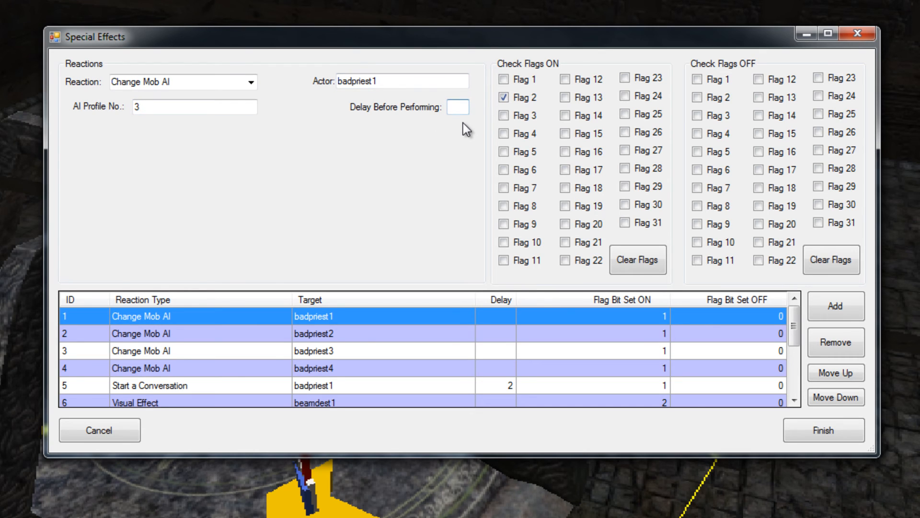
{"action": "type", "text": "6"}
{"action": "left_click", "coordinate": [826, 303]}
Add a Change Mob AI reaction for badpriest2 with AI profile 3 and a delay of 6
{"action": "left_click", "coordinate": [248, 83]}
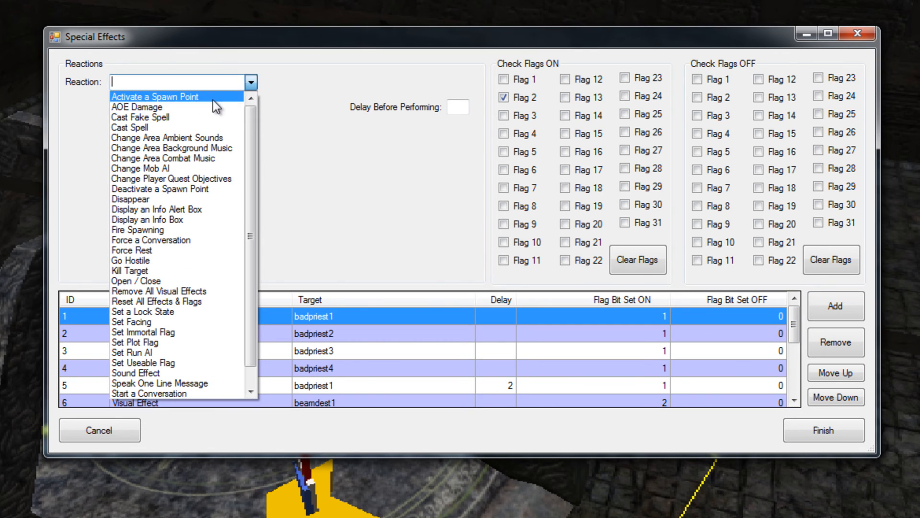
{"action": "left_click", "coordinate": [163, 169]}
{"action": "left_click", "coordinate": [389, 82]}
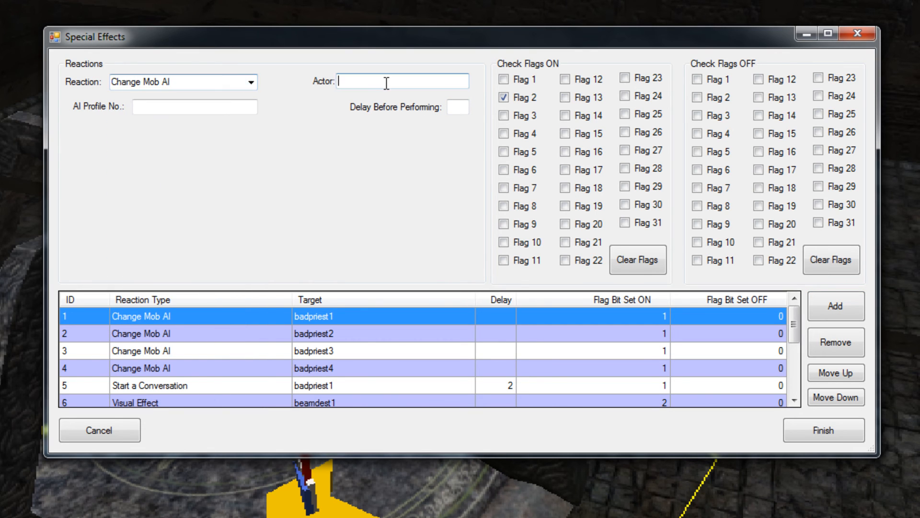
{"action": "type", "text": "badpriest2"}
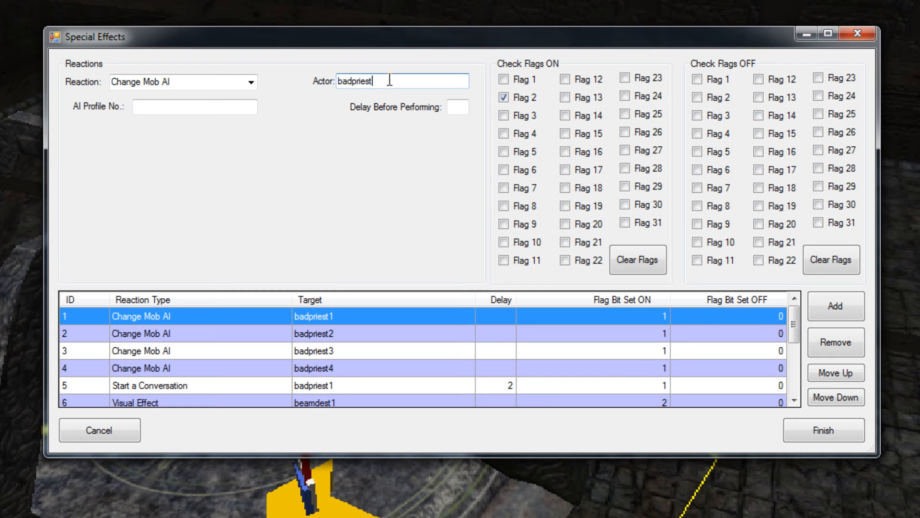
{"action": "left_click", "coordinate": [208, 107]}
{"action": "type", "text": "3"}
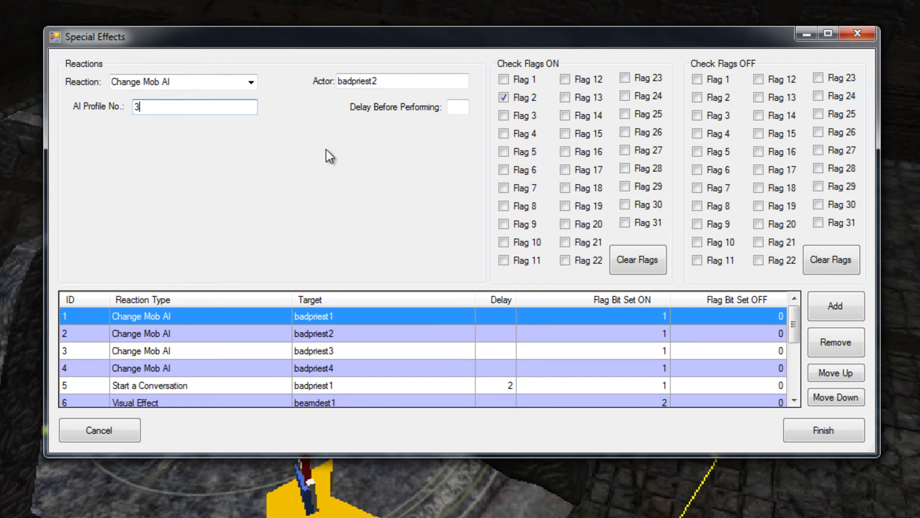
{"action": "left_click", "coordinate": [458, 109]}
{"action": "left_click", "coordinate": [841, 307]}
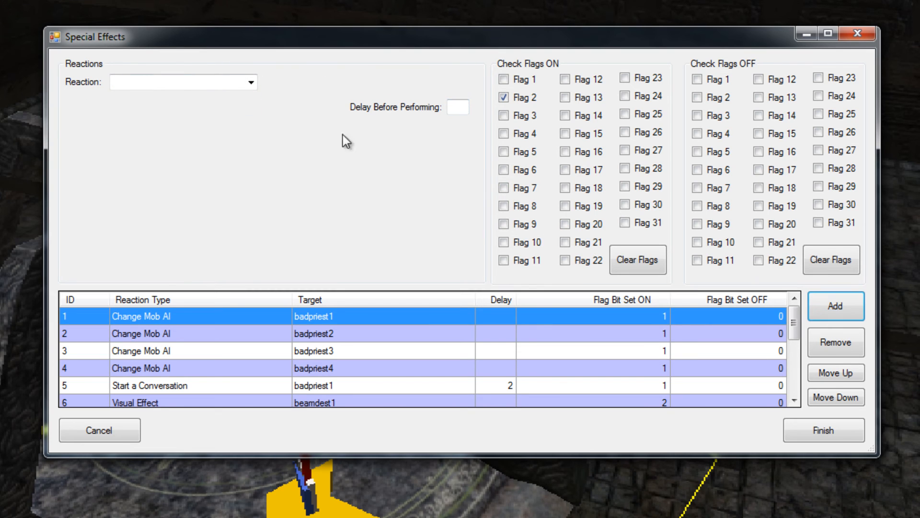
Add a Change Mob AI reaction for badpriest3 with AI profile 3 and a delay of 6
{"action": "left_click", "coordinate": [251, 82]}
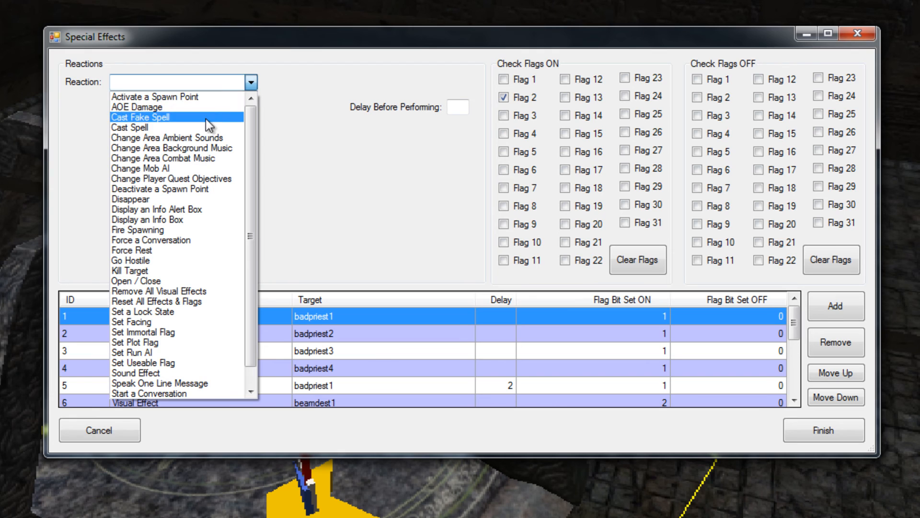
{"action": "left_click", "coordinate": [176, 167]}
{"action": "type", "text": "bad"}
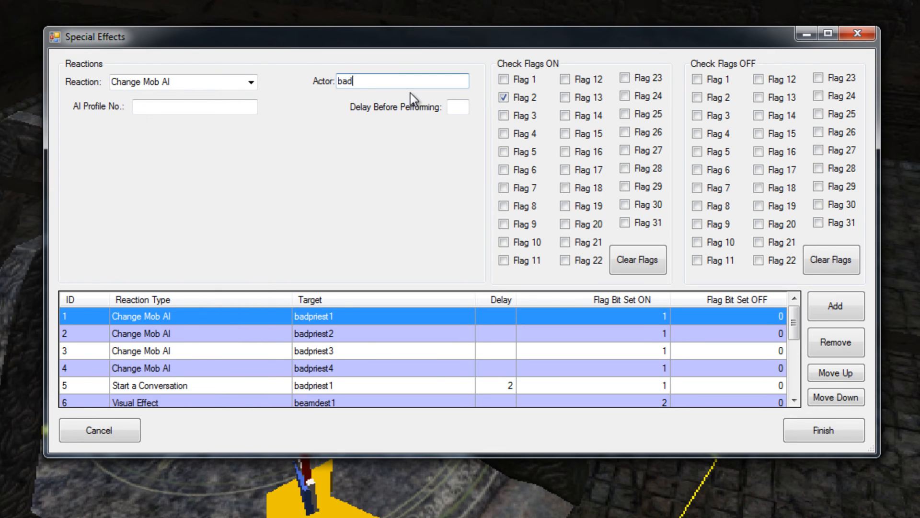
{"action": "type", "text": "priest3"}
{"action": "left_click_drag", "start_coordinate": [794, 326], "coordinate": [795, 386]}
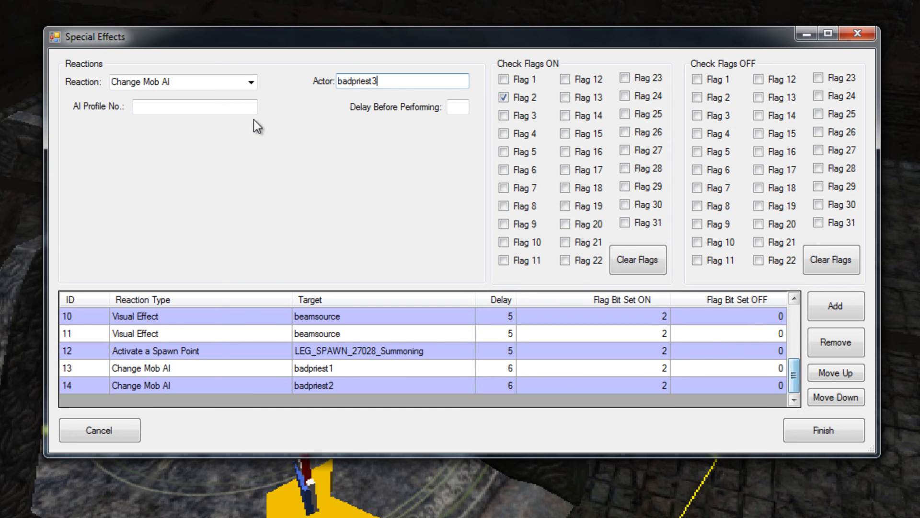
{"action": "left_click", "coordinate": [192, 107]}
{"action": "type", "text": "3"}
{"action": "left_click", "coordinate": [448, 106]}
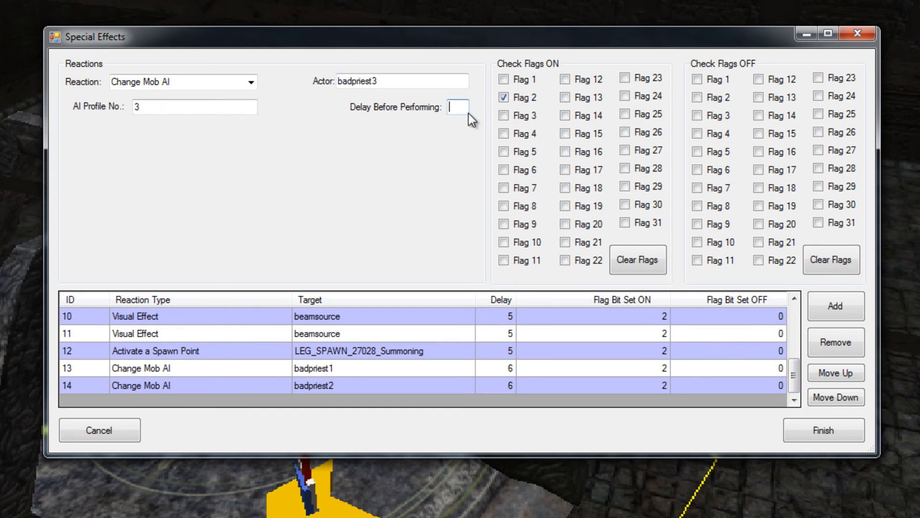
{"action": "left_click", "coordinate": [835, 306]}
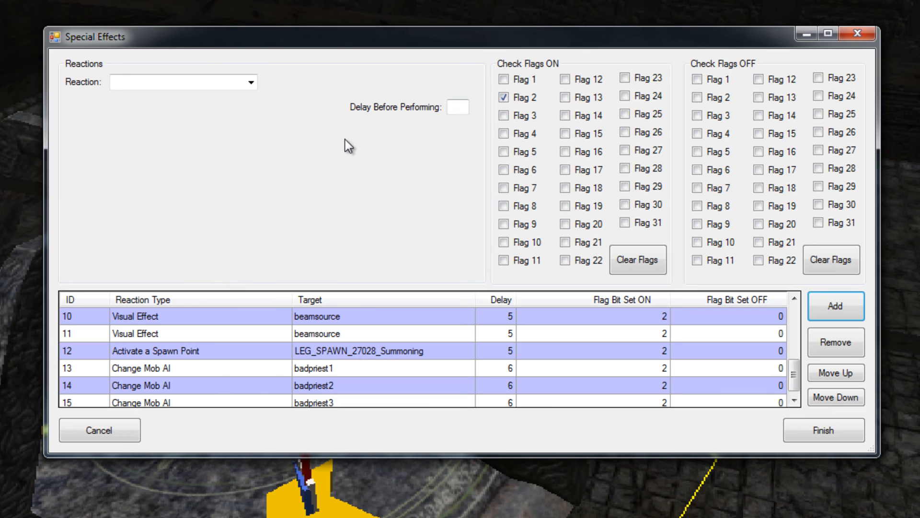
Add a Change Mob AI reaction for badpriest4 with AI profile 3 and a delay of 6
{"action": "left_click", "coordinate": [251, 84]}
{"action": "left_click", "coordinate": [220, 175]}
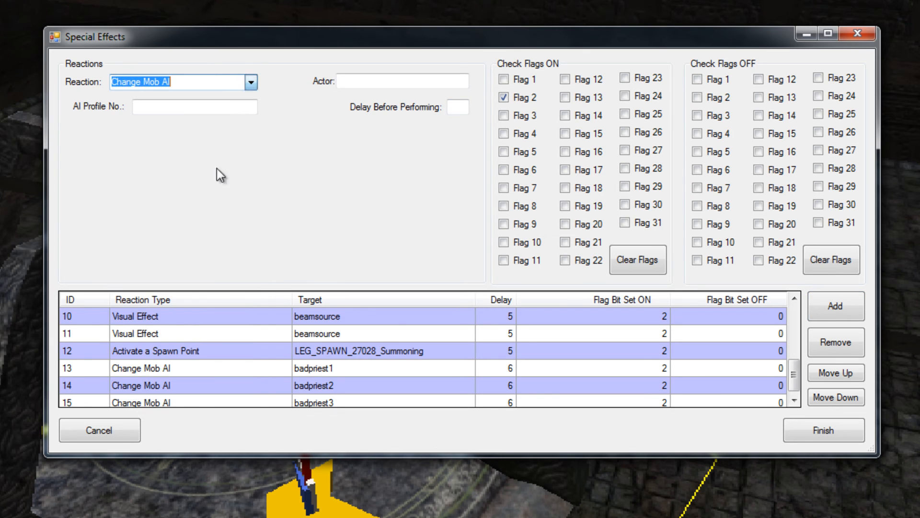
{"action": "left_click", "coordinate": [367, 81]}
{"action": "type", "text": "badprie"}
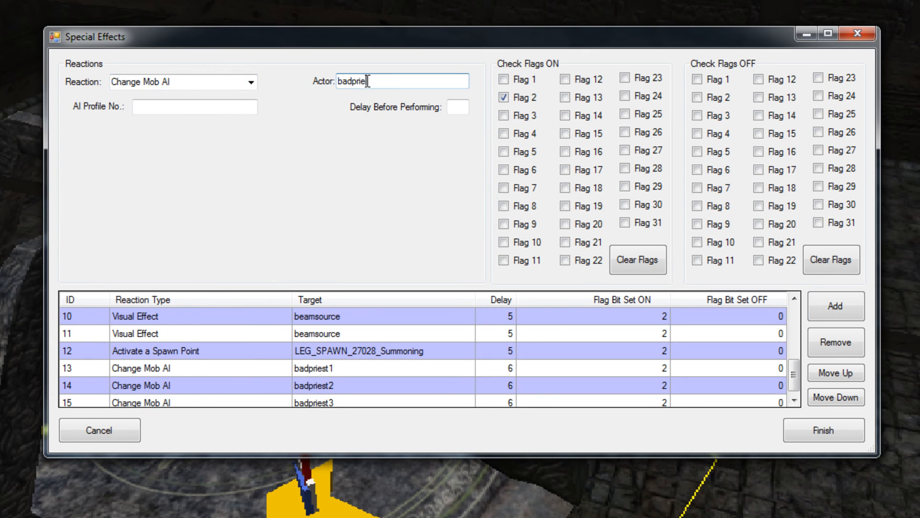
{"action": "type", "text": "st4"}
{"action": "left_click", "coordinate": [233, 110]}
{"action": "type", "text": "3"}
{"action": "left_click", "coordinate": [459, 109]}
{"action": "type", "text": "6"}
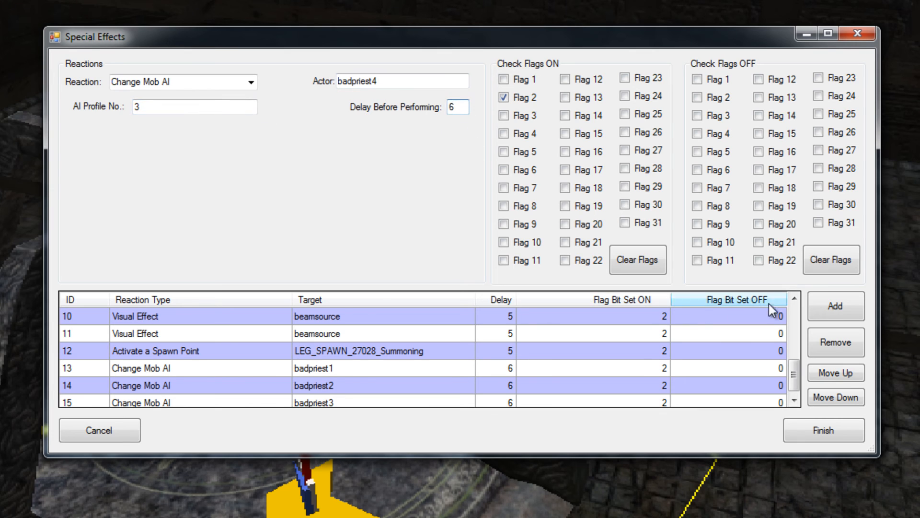
{"action": "left_click", "coordinate": [835, 307]}
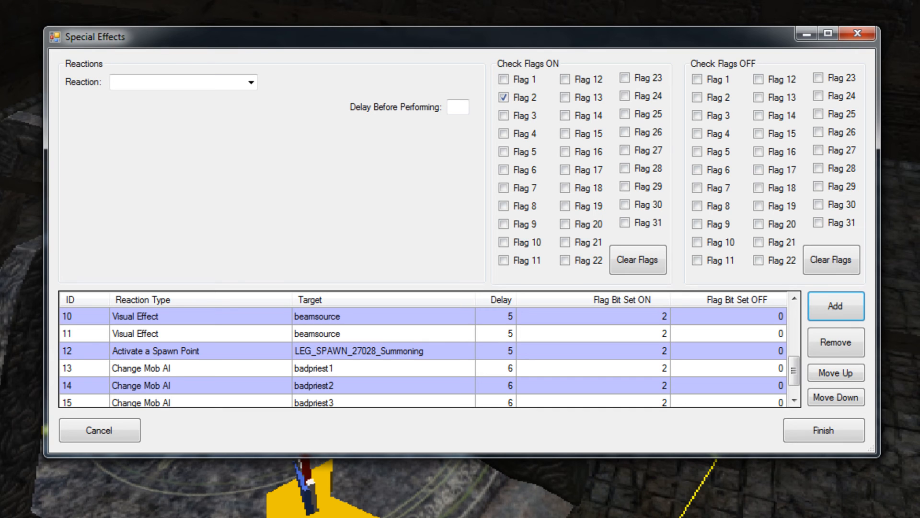
Check the notes for the spawner and one-liner timing and add a Fire Spawning reaction with a delay of 6.5
{"action": "key", "text": "alt+Tab"}
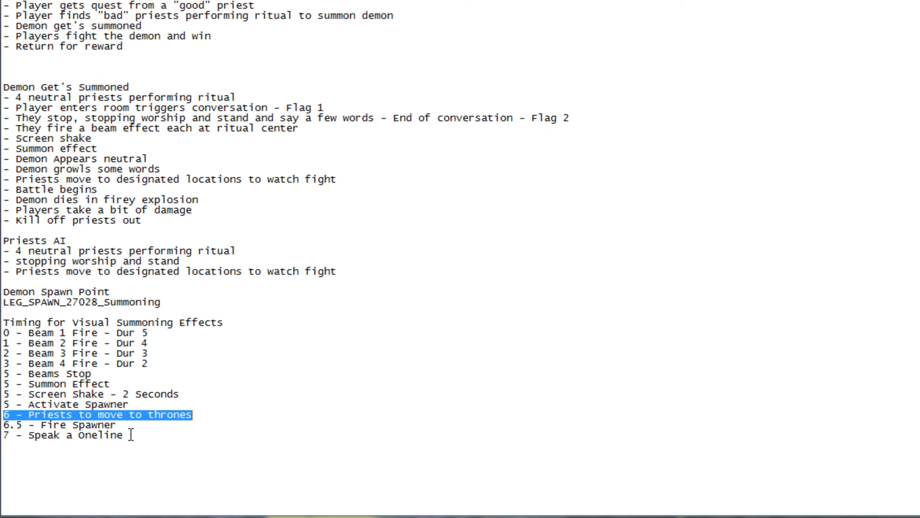
{"action": "left_click_drag", "start_coordinate": [116, 425], "coordinate": [2, 426]}
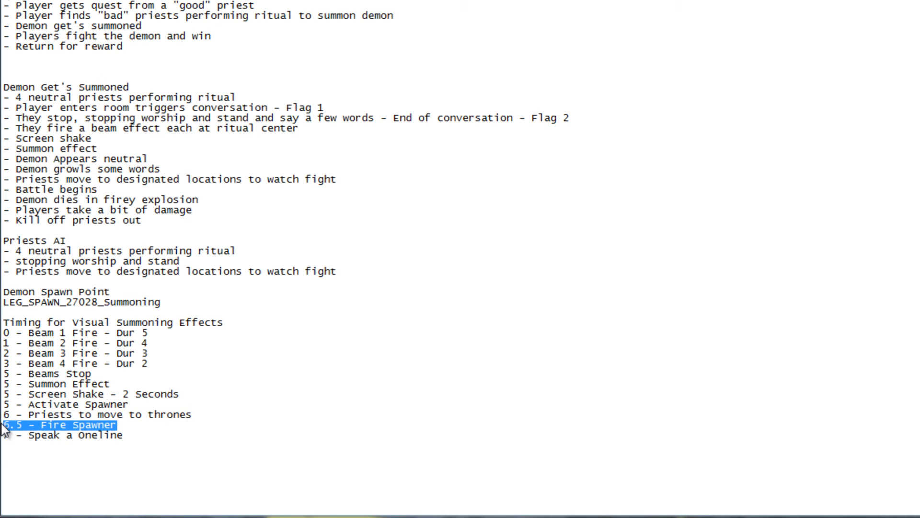
{"action": "left_click_drag", "start_coordinate": [124, 435], "coordinate": [3, 440]}
{"action": "key", "text": "alt+Tab"}
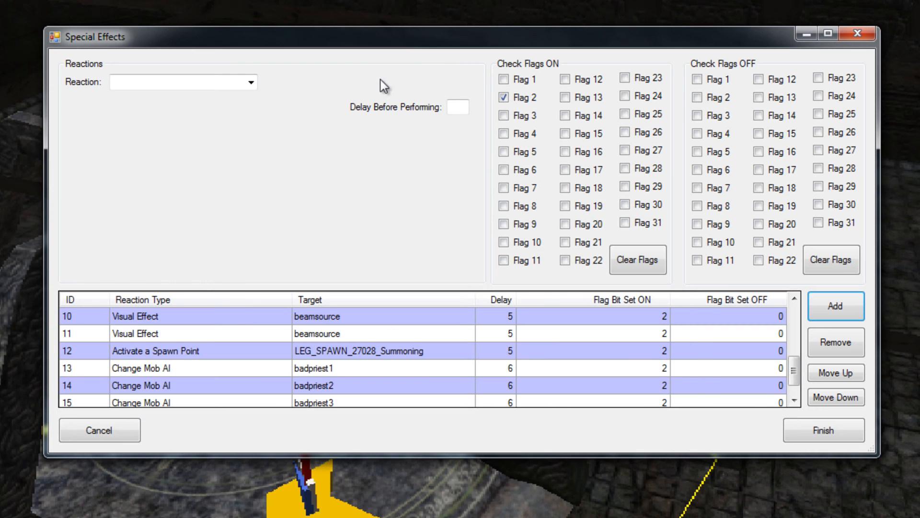
{"action": "left_click", "coordinate": [250, 81]}
{"action": "mouse_move", "coordinate": [252, 115]}
{"action": "left_mouse_down"}
{"action": "mouse_move", "coordinate": [253, 173]}
{"action": "mouse_move", "coordinate": [249, 123]}
{"action": "left_mouse_up"}
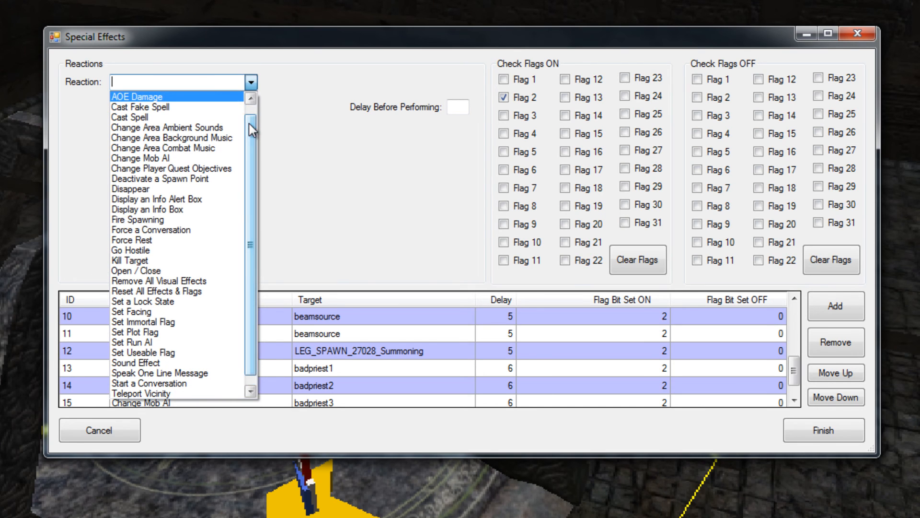
{"action": "left_click", "coordinate": [149, 219]}
{"action": "left_click", "coordinate": [458, 106]}
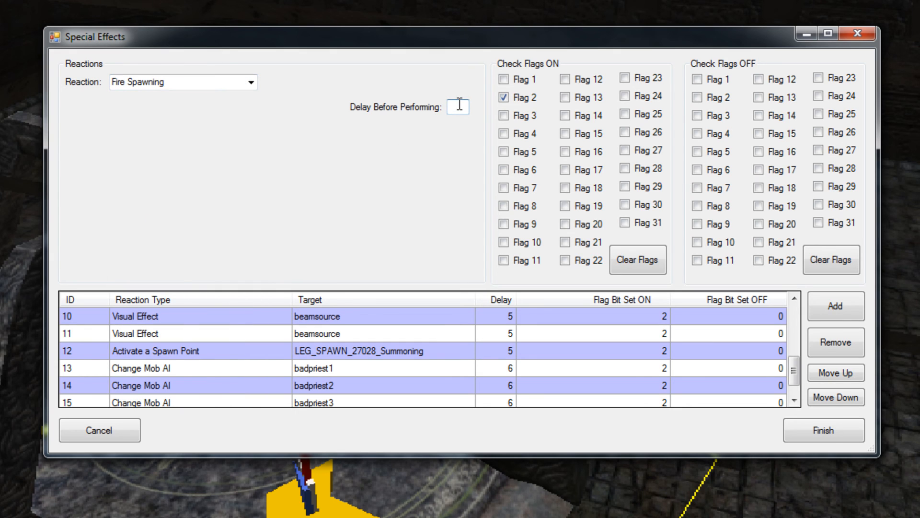
{"action": "type", "text": "6.5"}
{"action": "left_click", "coordinate": [842, 304]}
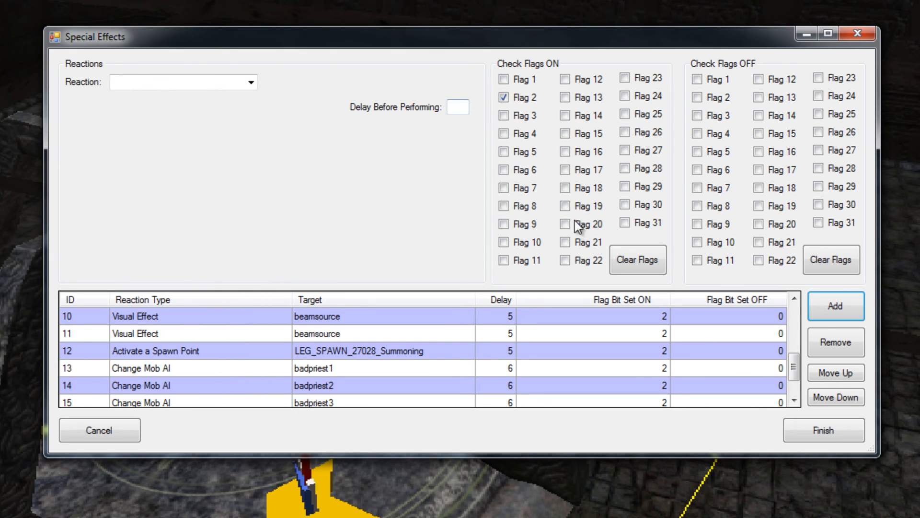
Set up a Speak One Line Message reaction for mob tag demon with the message "Who dares summon me? Prepare to Die!"
{"action": "left_click", "coordinate": [250, 87]}
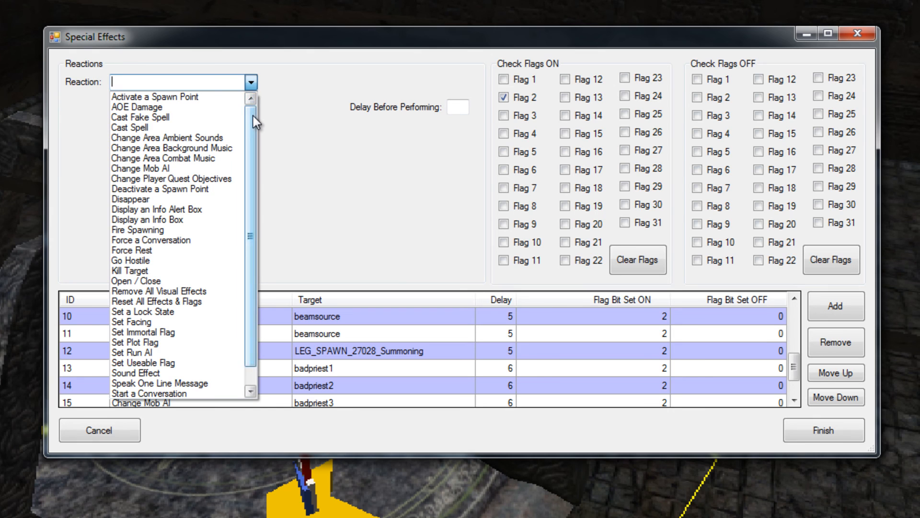
{"action": "left_click_drag", "start_coordinate": [253, 116], "coordinate": [254, 139]}
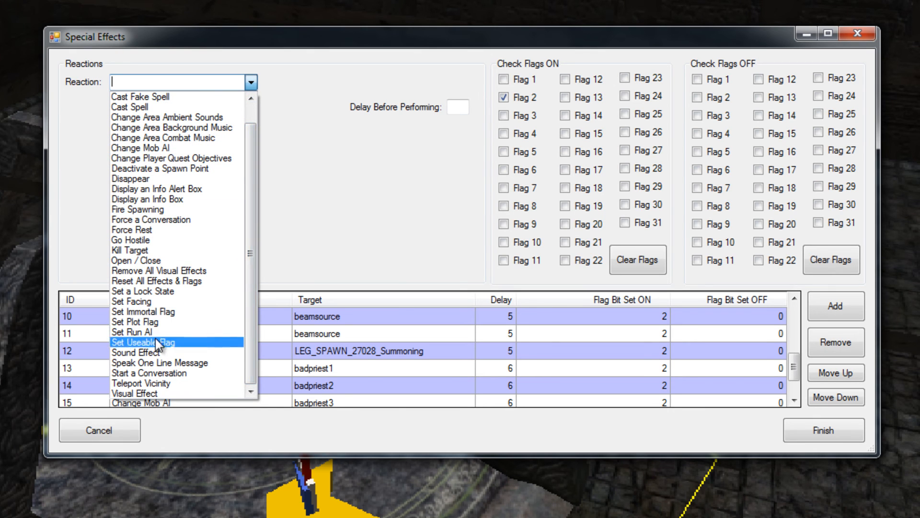
{"action": "left_click", "coordinate": [153, 363]}
{"action": "left_click", "coordinate": [366, 80]}
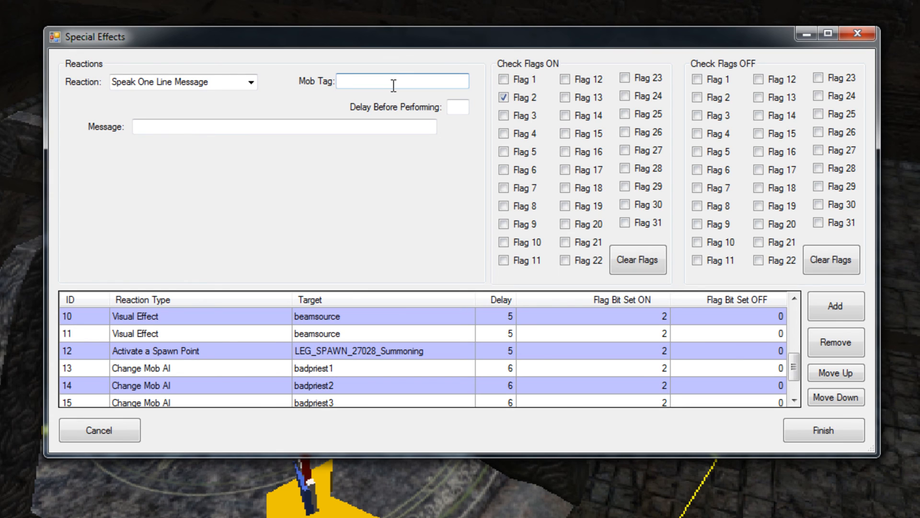
{"action": "type", "text": "demon"}
{"action": "left_click", "coordinate": [280, 125]}
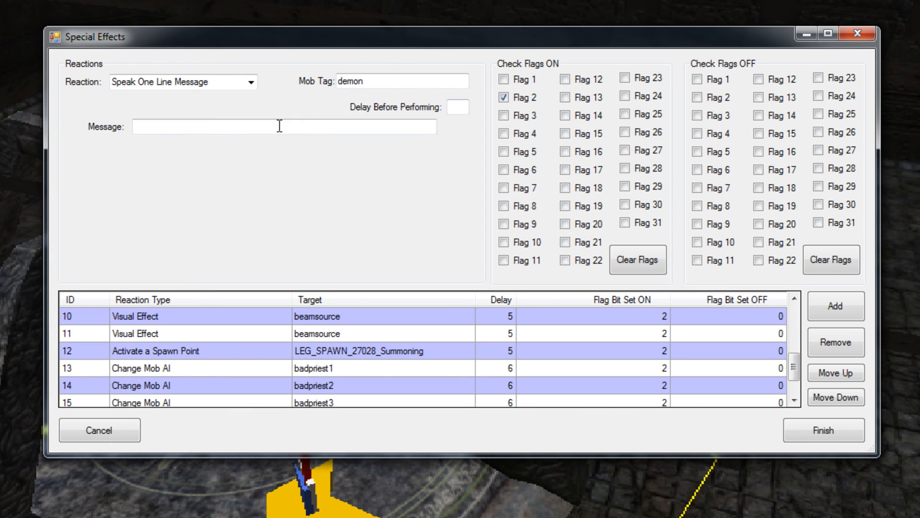
{"action": "type", "text": "Who dares summon me!  P"}
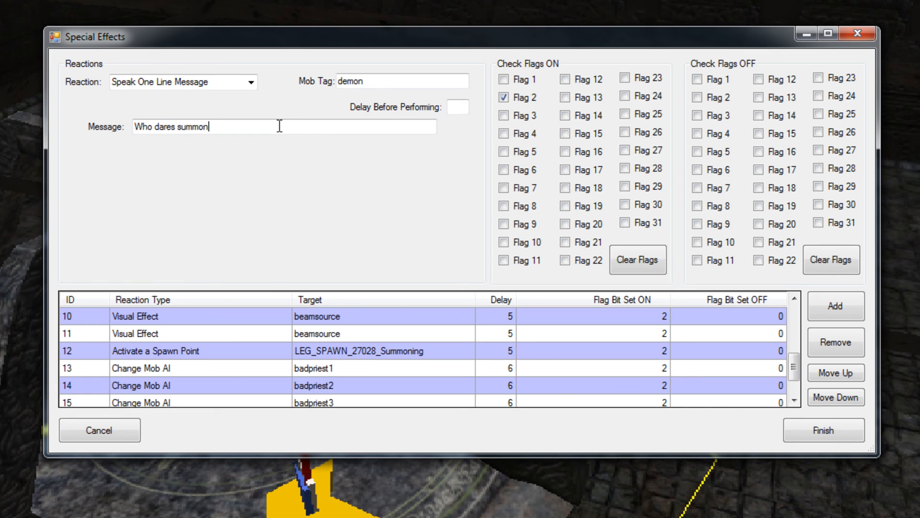
{"action": "key", "text": "BackSpace"}
{"action": "key", "text": "BackSpace"}
{"action": "key", "text": "BackSpace"}
{"action": "key", "text": "BackSpace"}
{"action": "type", "text": "?  Prepare to Die!"}
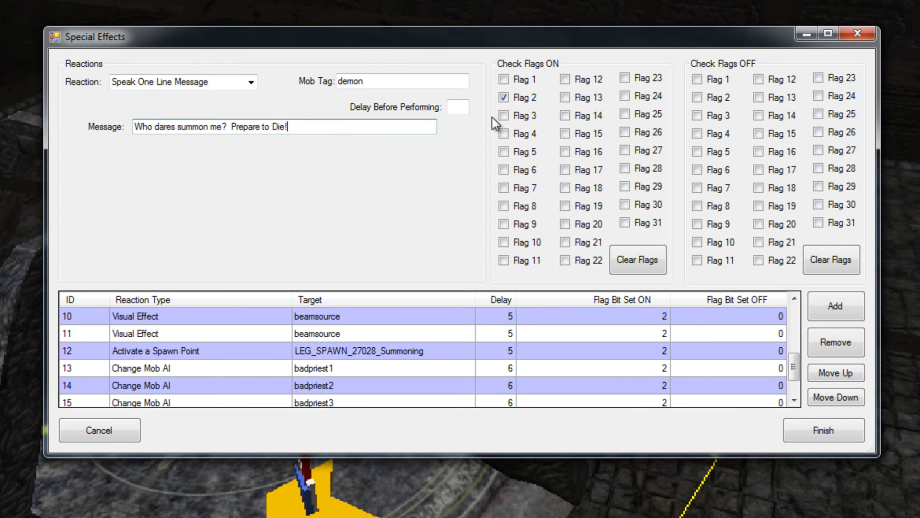
In the notes, change the speaking entry's time to 8.5 and correct its wording to "Speak a Oneliner"
{"action": "left_click", "coordinate": [458, 107]}
{"action": "key", "text": "alt+Tab"}
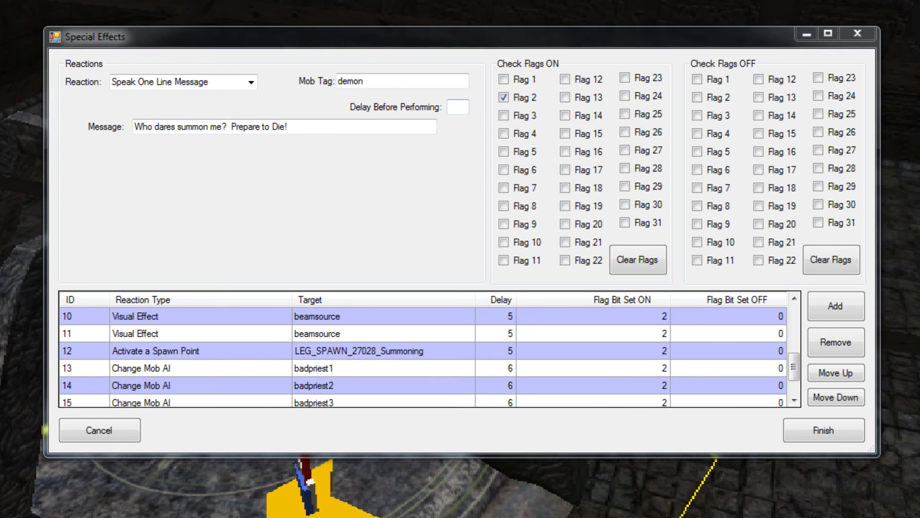
{"action": "left_click", "coordinate": [63, 437]}
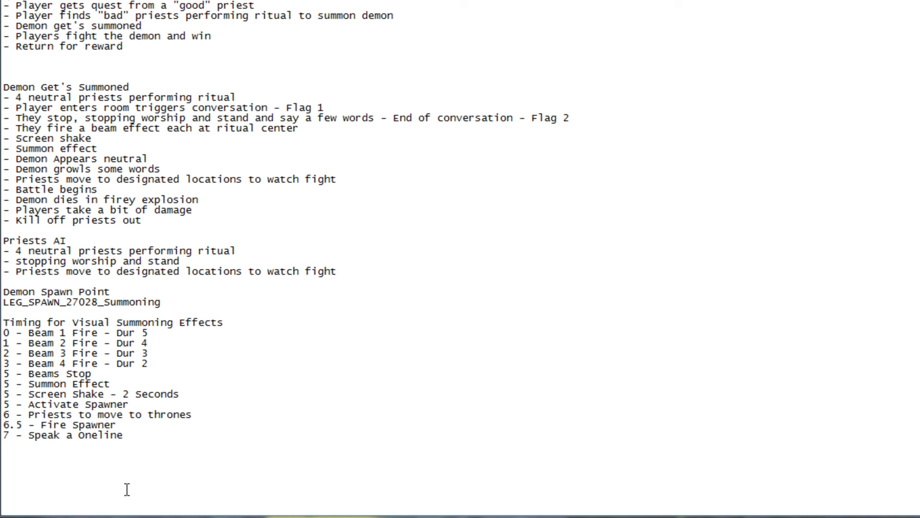
{"action": "key", "text": "shift+Down"}
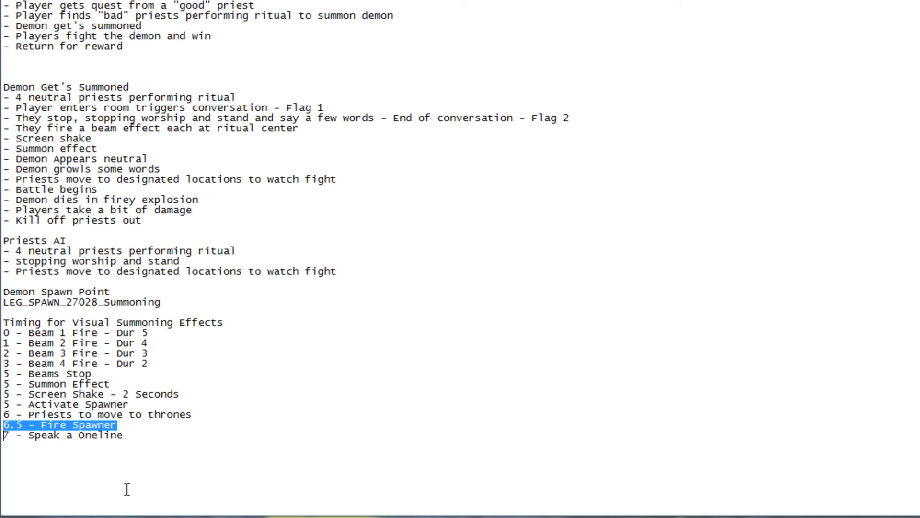
{"action": "left_click", "coordinate": [127, 489]}
{"action": "key", "text": "Up"}
{"action": "key", "text": "Delete"}
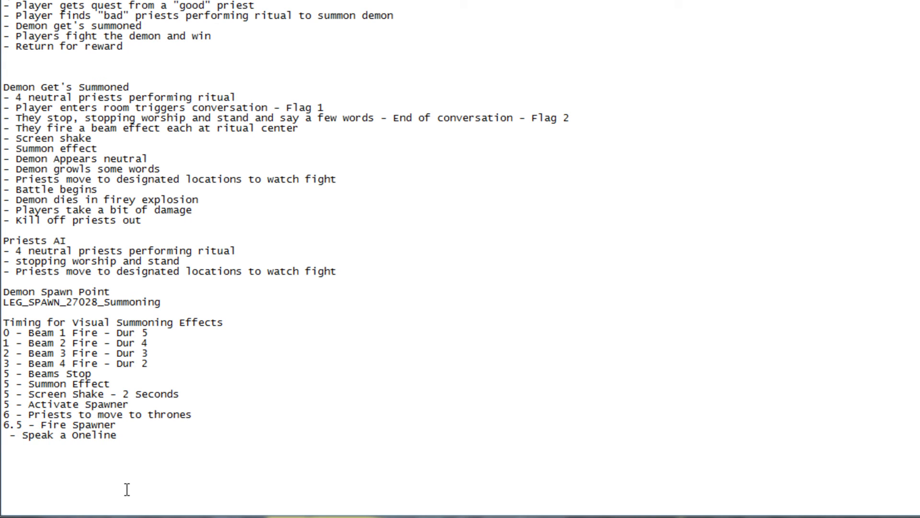
{"action": "type", "text": "8.6"}
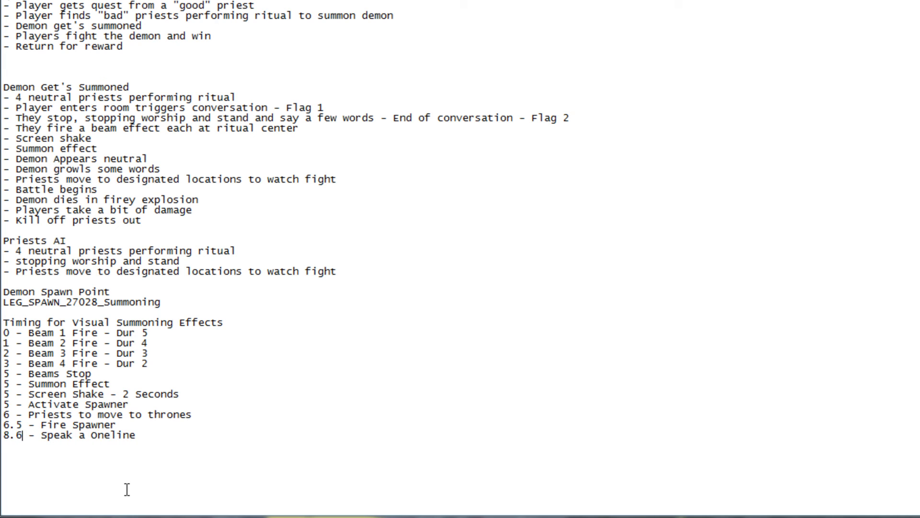
{"action": "key", "text": "BackSpace"}
{"action": "type", "text": "5"}
{"action": "left_click", "coordinate": [157, 435]}
{"action": "type", "text": "r"}
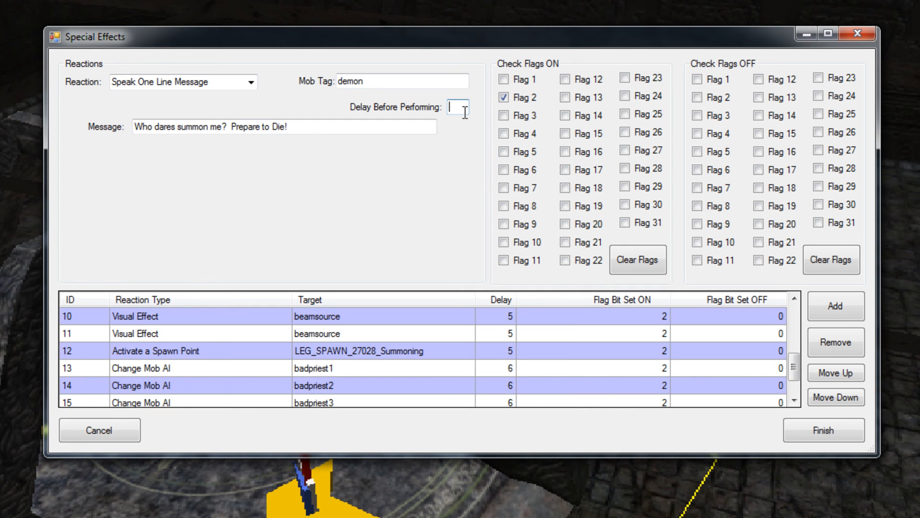
Add the demon's message reaction with a delay of 8.5, then finish the special effects and quit the Legends SE Plugin
{"action": "type", "text": "8.5"}
{"action": "left_click", "coordinate": [831, 310]}
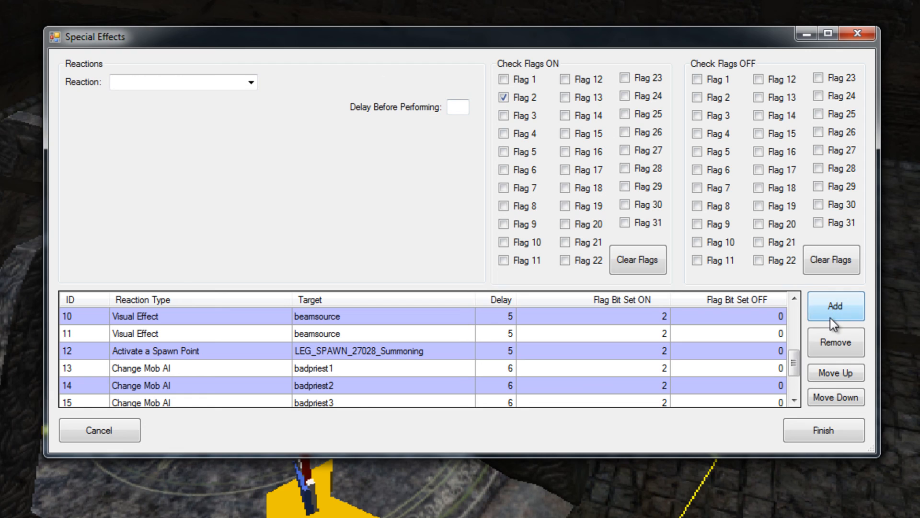
{"action": "left_click", "coordinate": [800, 434]}
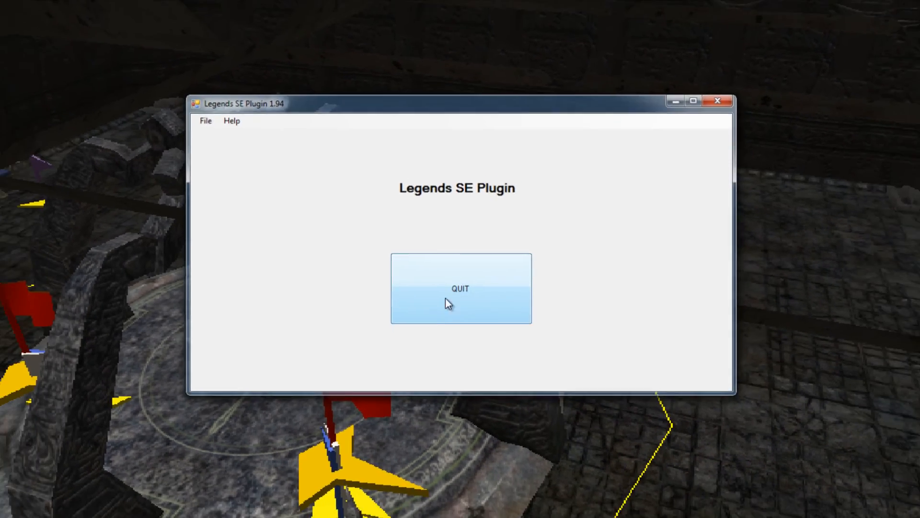
{"action": "left_click", "coordinate": [445, 298]}
{"action": "left_click", "coordinate": [655, 310]}
{"action": "scroll", "coordinate": [588, 358], "scroll_direction": "down", "scroll_amount": 5}
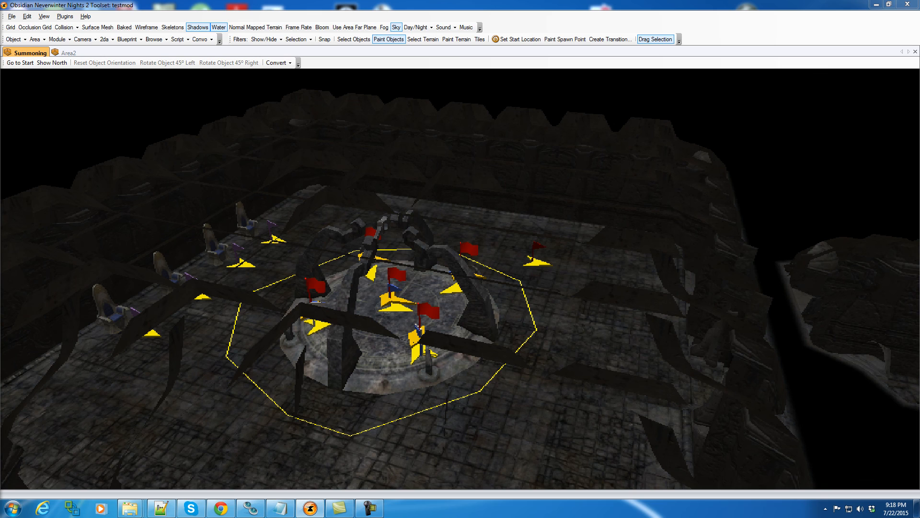
{"action": "scroll", "coordinate": [360, 379], "scroll_direction": "up", "scroll_amount": 5}
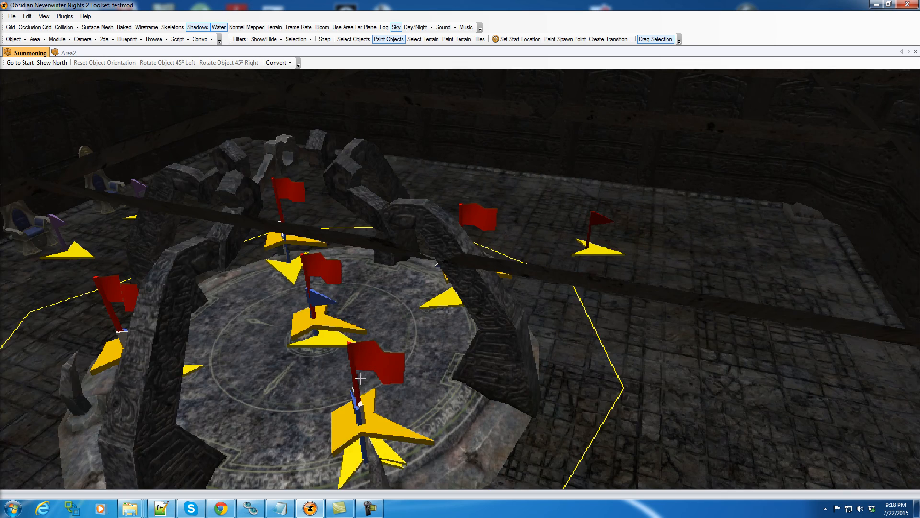
{"action": "scroll", "coordinate": [360, 379], "scroll_direction": "up", "scroll_amount": 3}
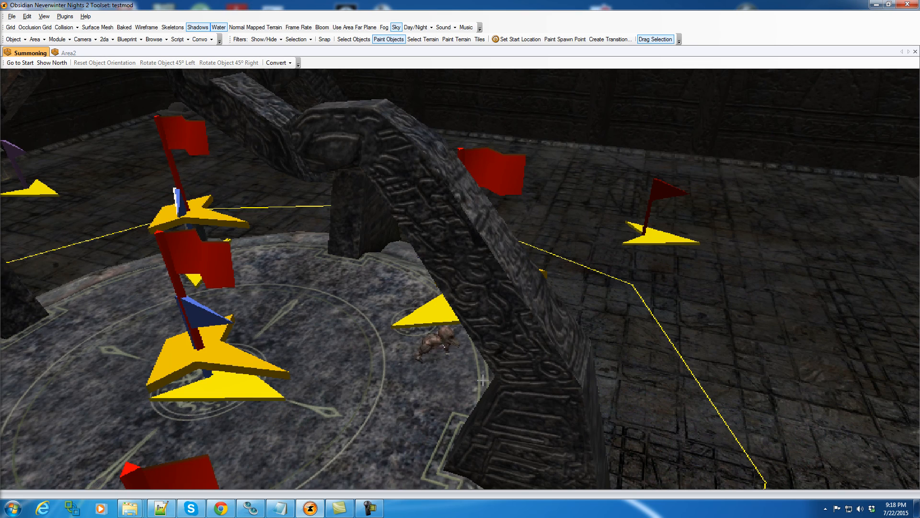
{"action": "left_click", "coordinate": [605, 337]}
{"action": "key", "text": "Escape"}
{"action": "scroll", "coordinate": [397, 337], "scroll_direction": "down", "scroll_amount": 8}
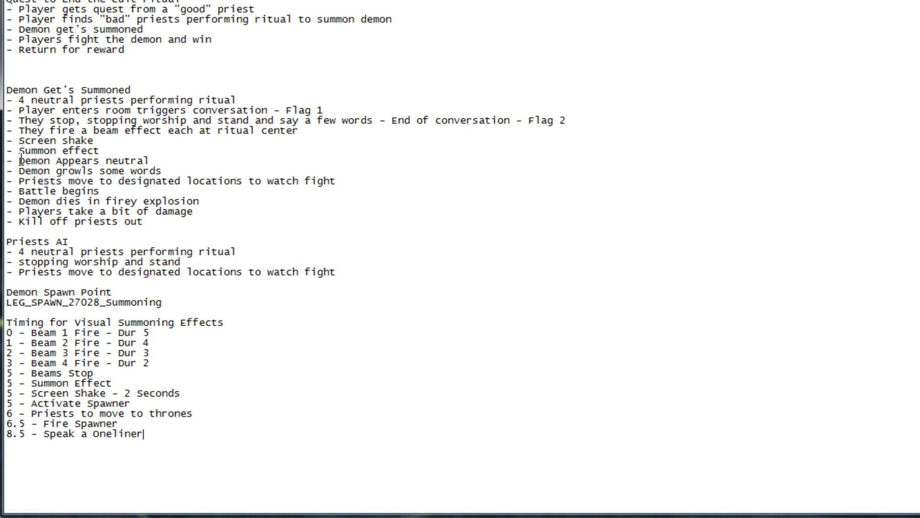
Delete the "Demon Appears neutral" line from the Demon Get's Summoned list in the notes
{"action": "left_click", "coordinate": [20, 160]}
{"action": "key", "text": "End"}
{"action": "key", "text": "shift+Home"}
{"action": "key", "text": "Delete"}
{"action": "key", "text": "Delete"}
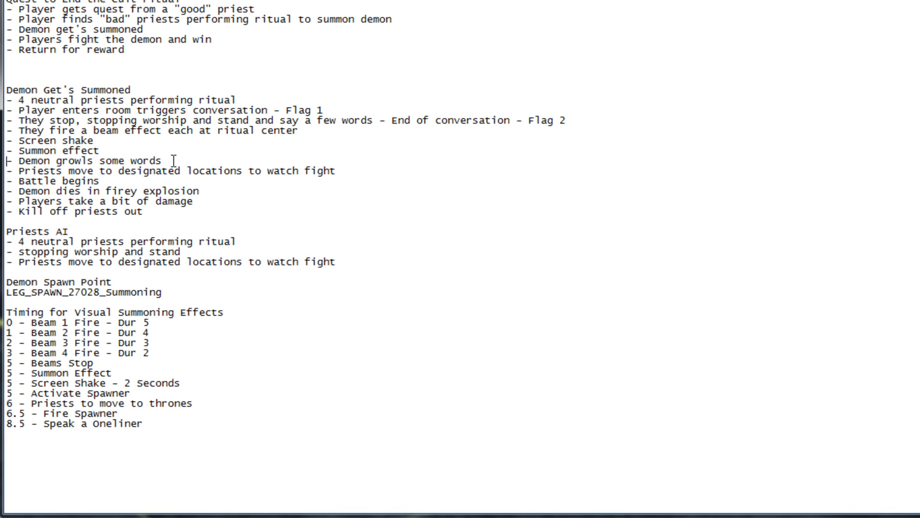
Review the notes on the demon's death explosion, player damage and killing off the priests, and return to the Summoning area
{"action": "left_click", "coordinate": [357, 174]}
{"action": "left_click_drag", "start_coordinate": [202, 191], "coordinate": [4, 192]}
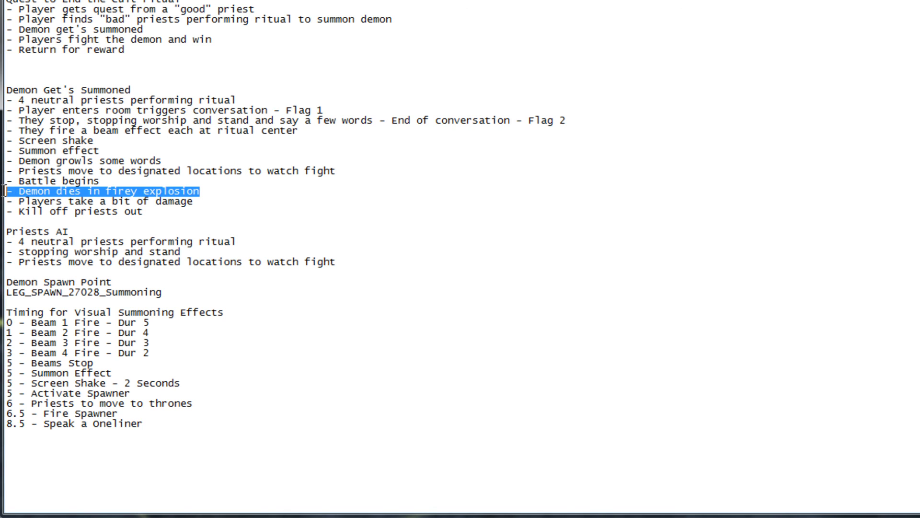
{"action": "left_click_drag", "start_coordinate": [209, 210], "coordinate": [7, 194]}
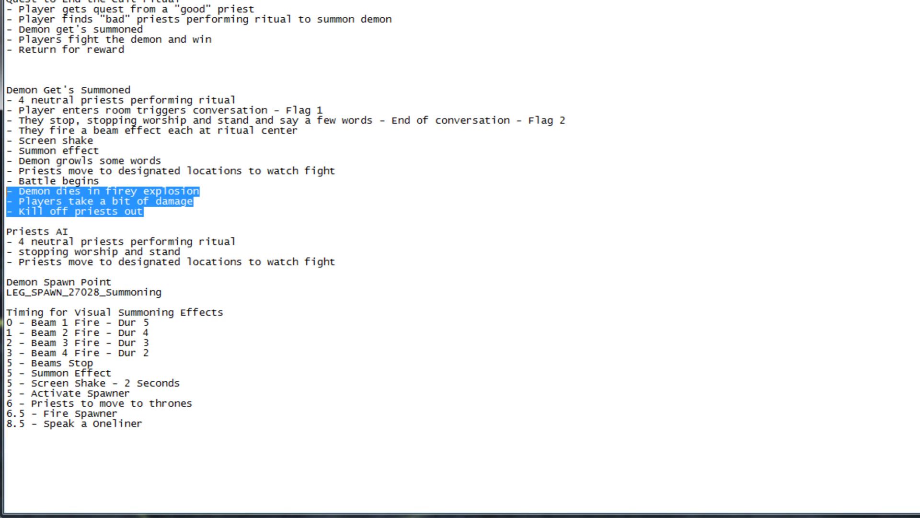
{"action": "left_click", "coordinate": [731, 1]}
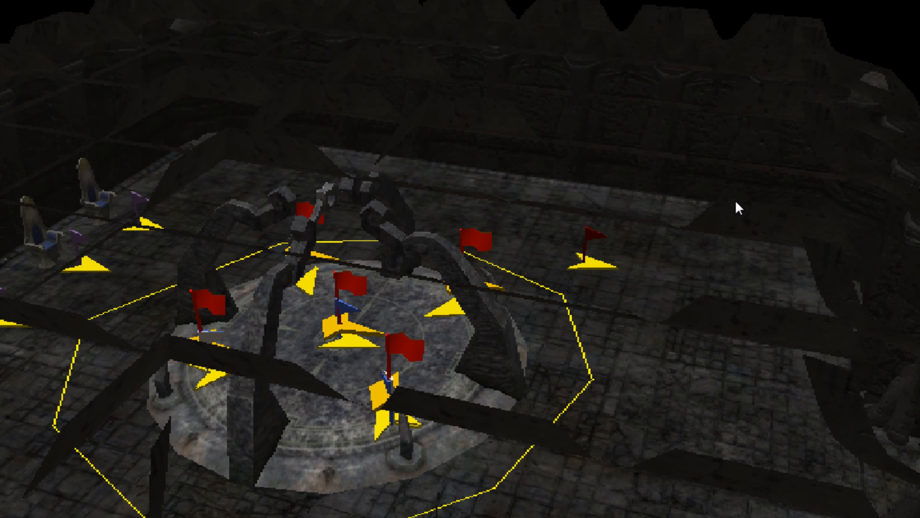